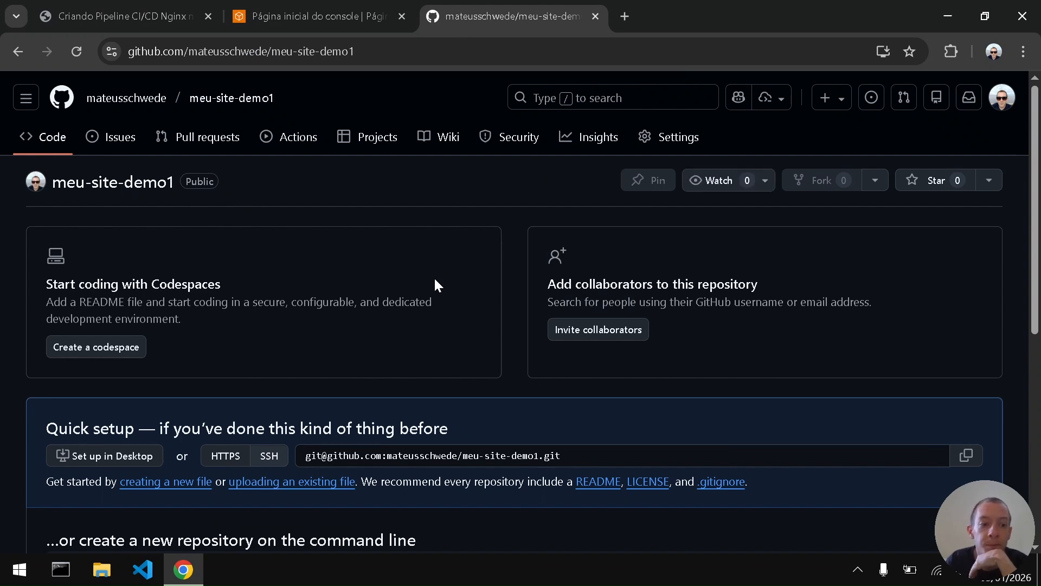
- Start a new file named index.html in the empty meu-site-demo1 repository
scroll(435, 278, "down", 2)
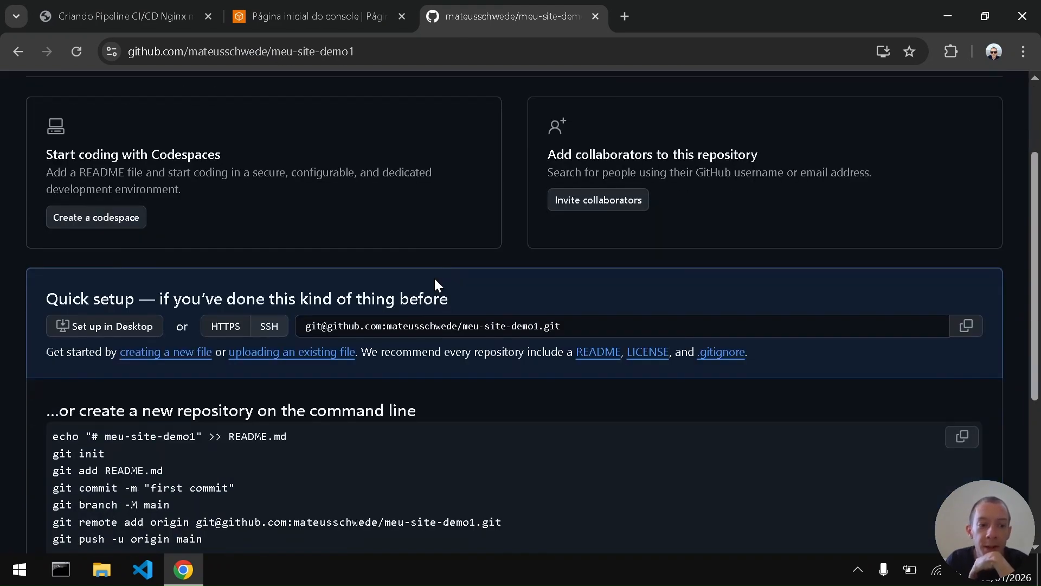
left_click(180, 362)
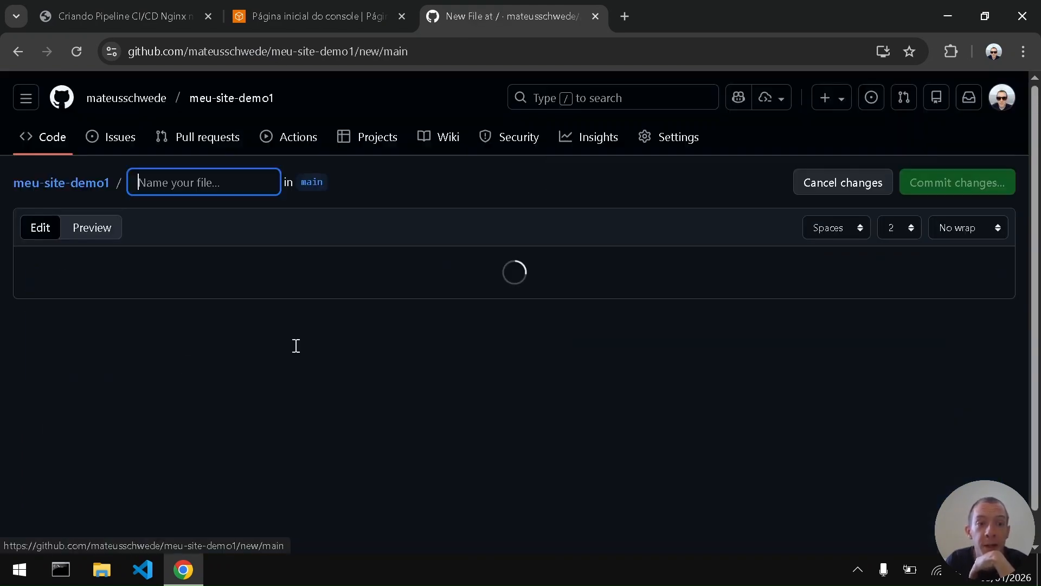
left_click(185, 183)
type("in")
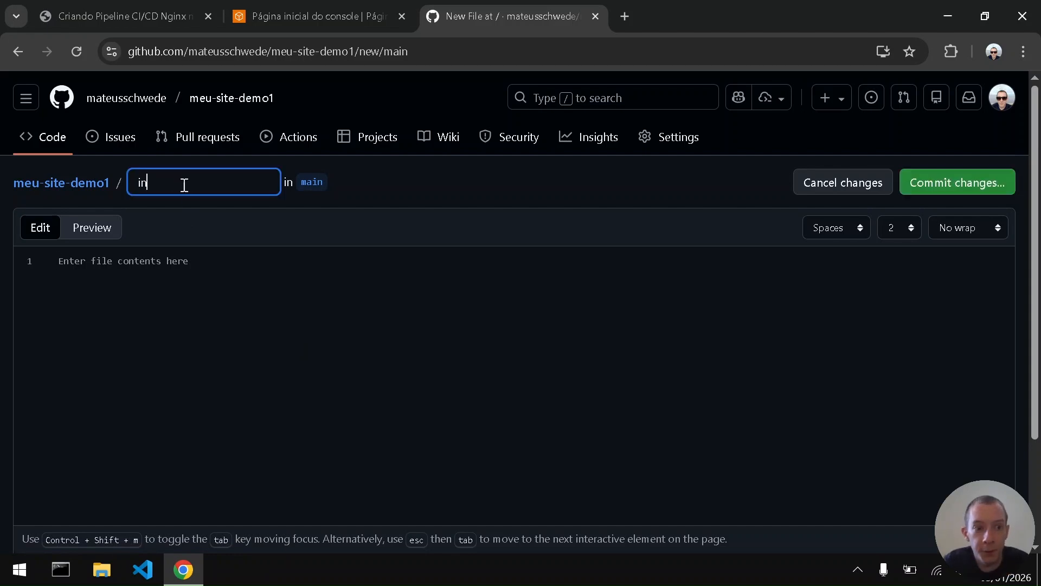
type("dex.html")
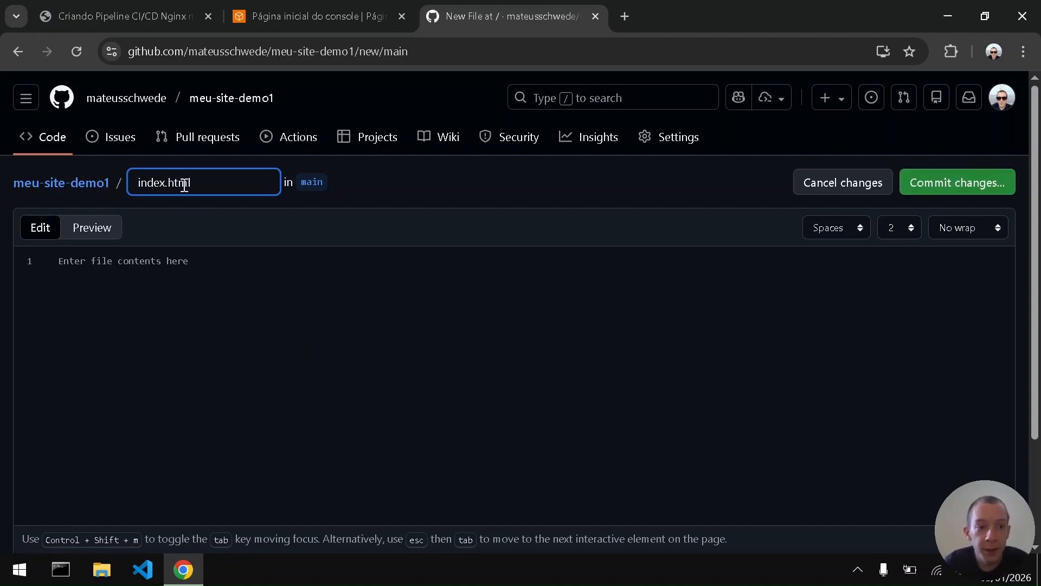
- Fill index.html with the line <h1>Meu Site Demo 1</h1> copied from the PDF guide
left_click(237, 304)
key("ctrl+1")
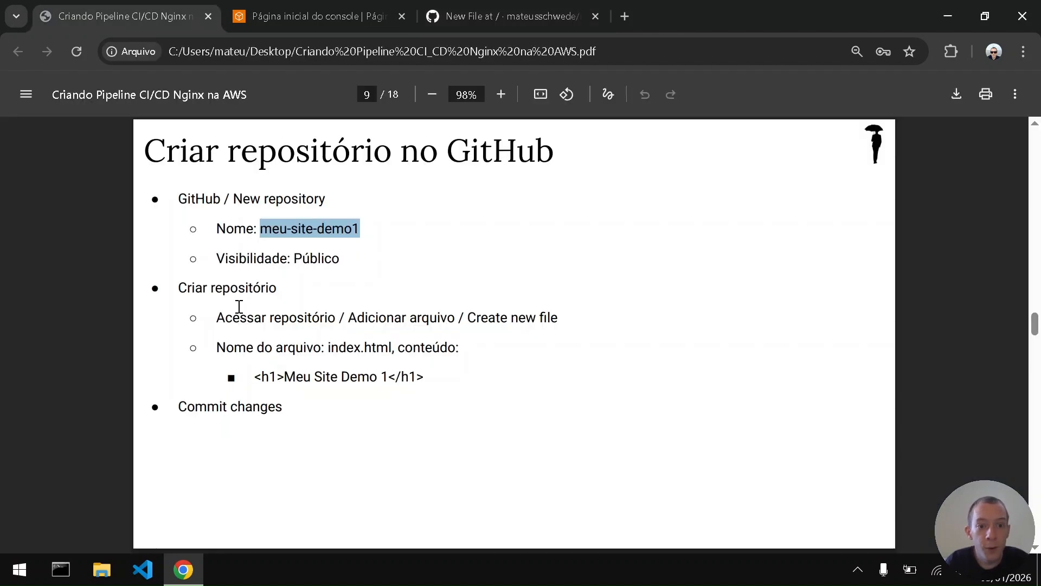
left_click_drag(255, 376, 433, 384)
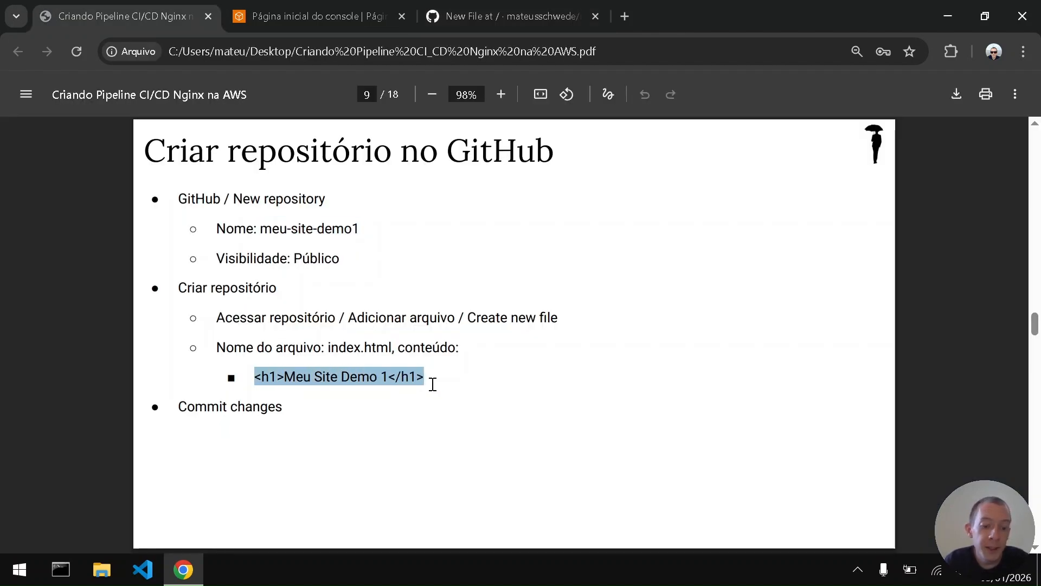
key("ctrl+c")
key("ctrl+Tab")
key("ctrl+Tab")
key("ctrl+v")
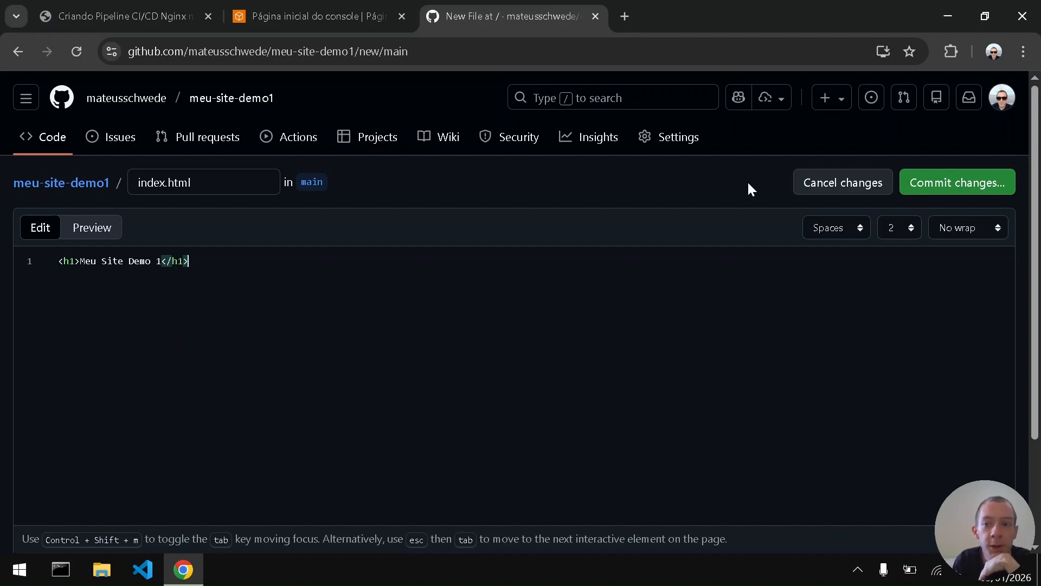
- Commit index.html to the main branch with the suggested message, and open the committed file from the repository page
left_click(929, 184)
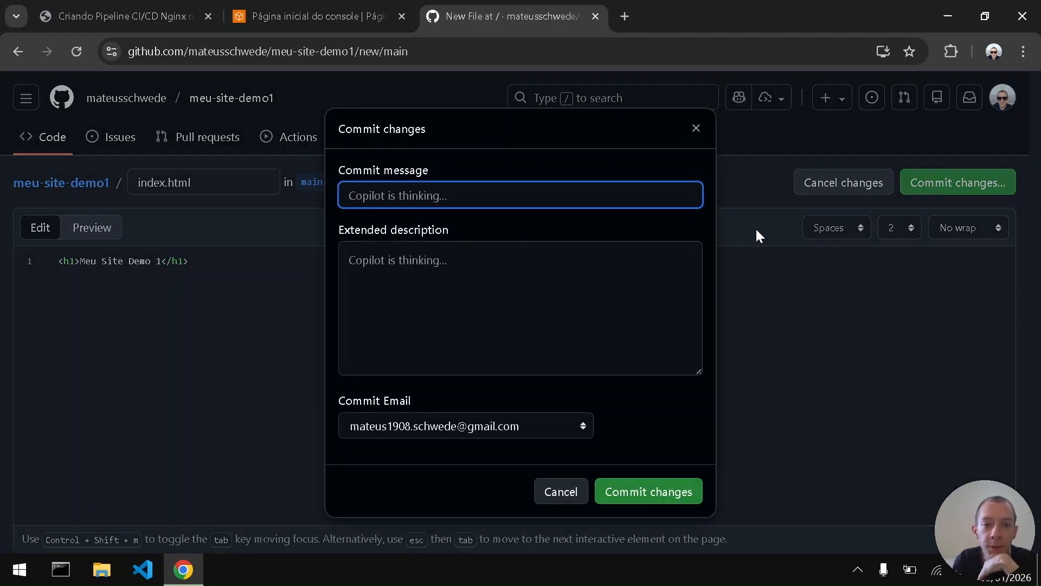
left_click(635, 509)
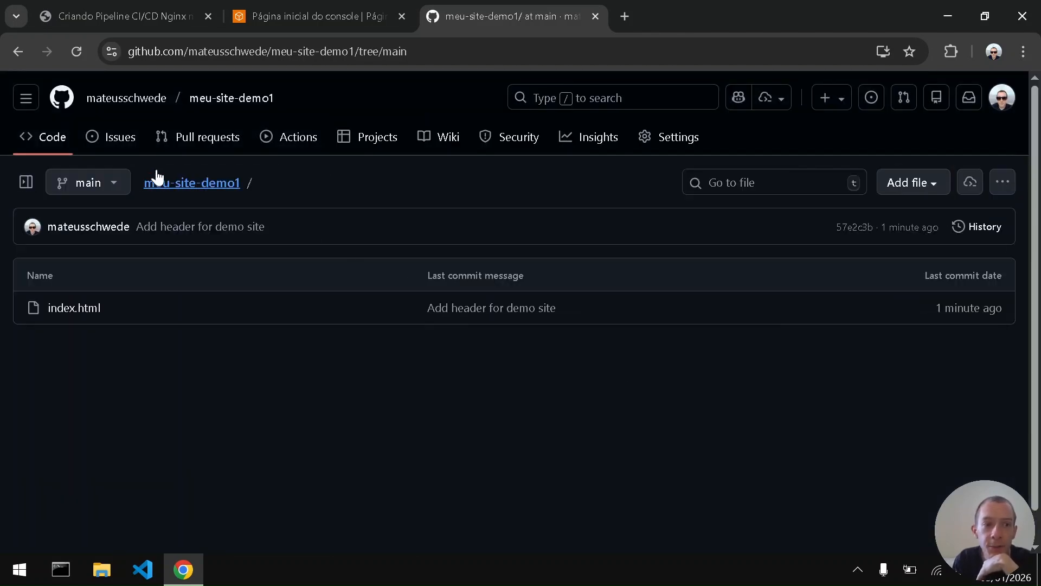
left_click(223, 104)
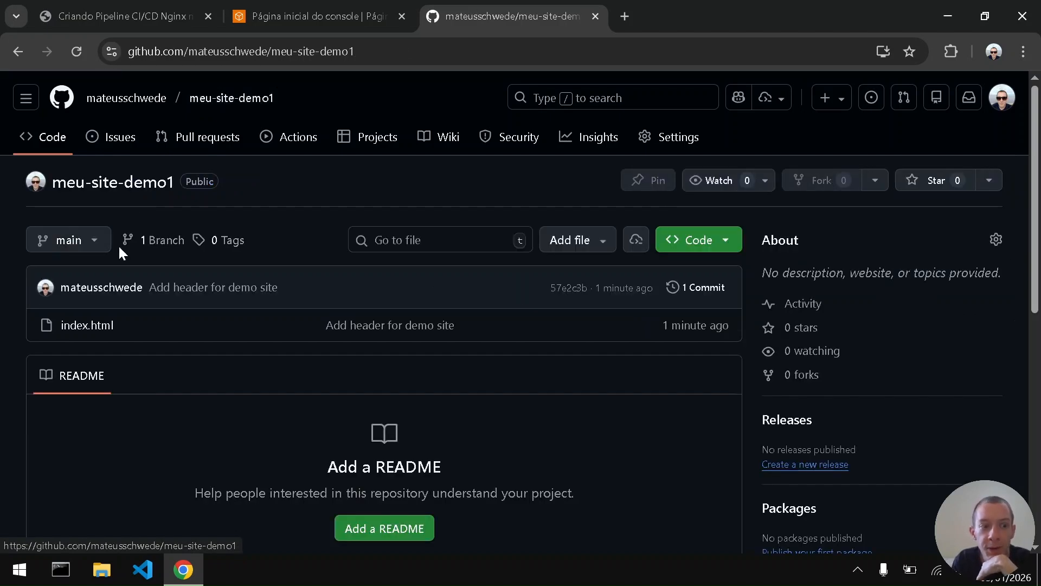
left_click(88, 327)
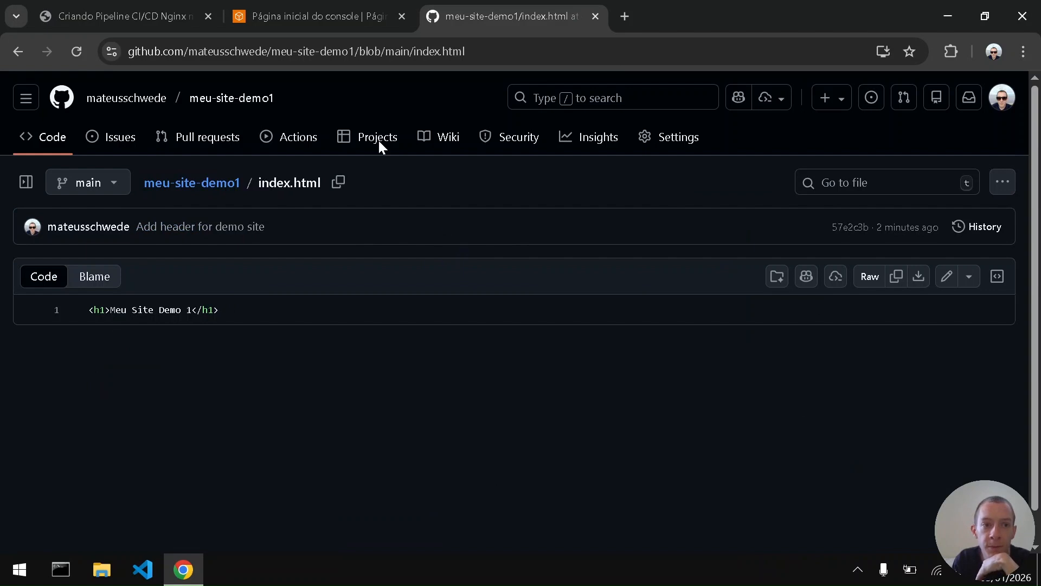
- Check the PDF guide's S3 bucket page, switch to the AWS console and start creating a bucket in S3
left_click(176, 11)
scroll(412, 221, "down", 20)
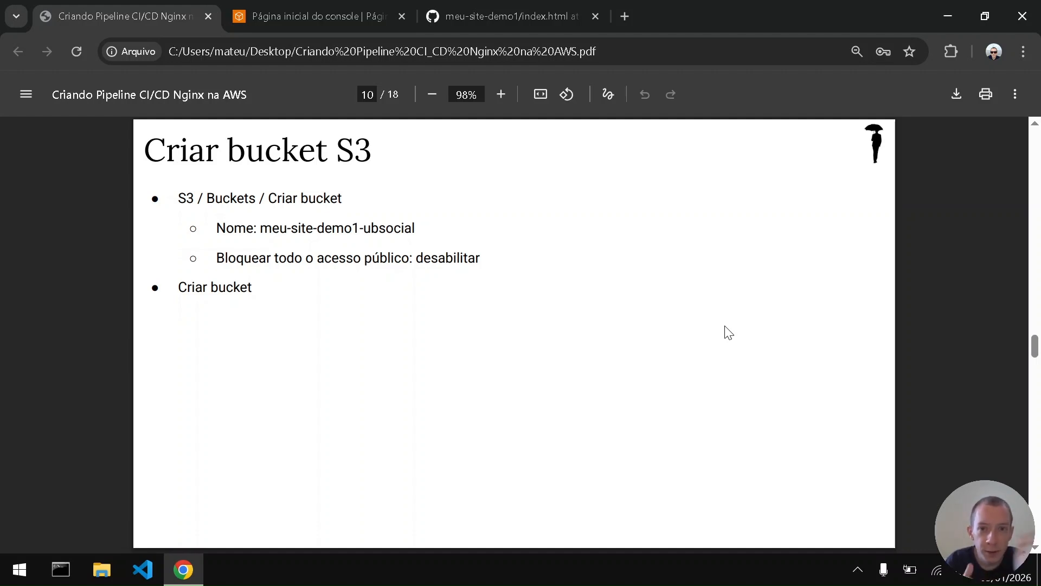
key("ctrl+Tab")
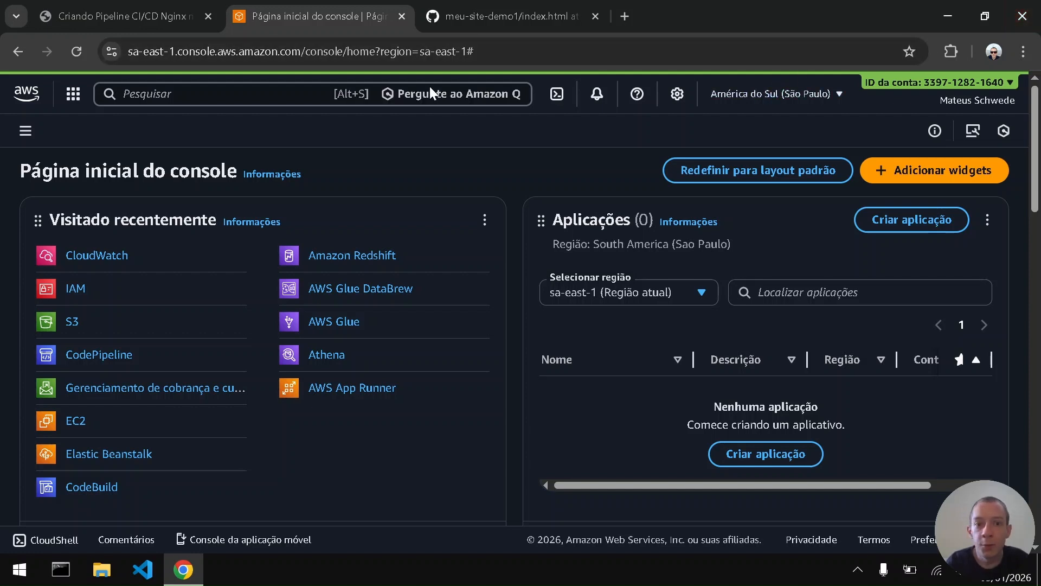
left_click(306, 93)
type("s3")
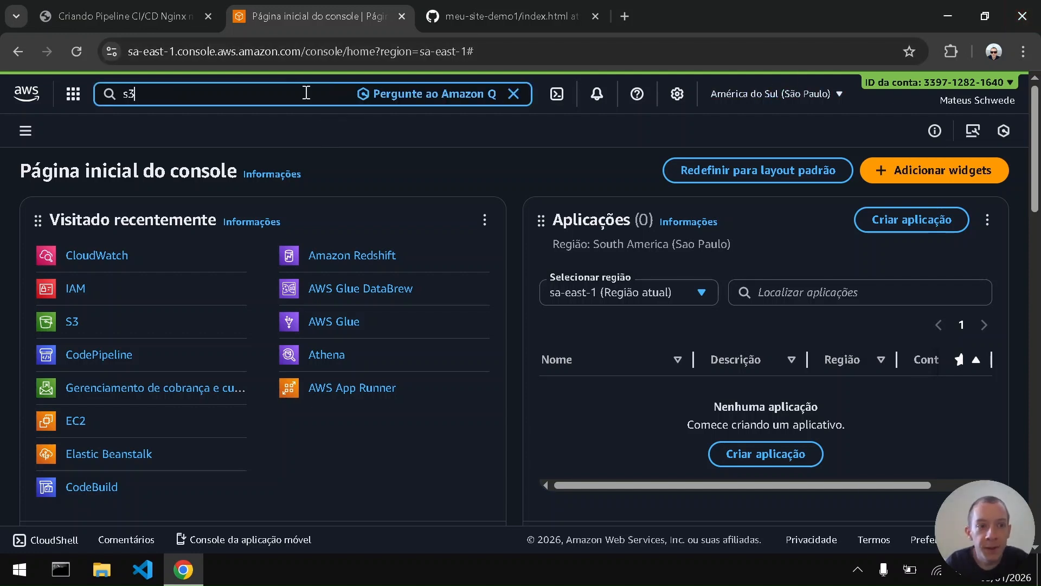
mouse_move(349, 181)
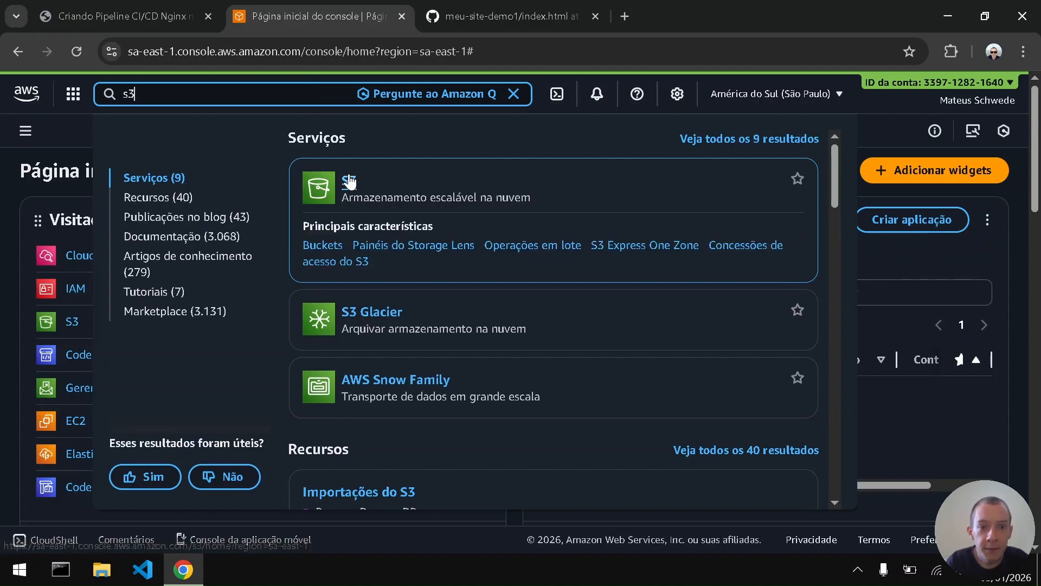
left_click(320, 245)
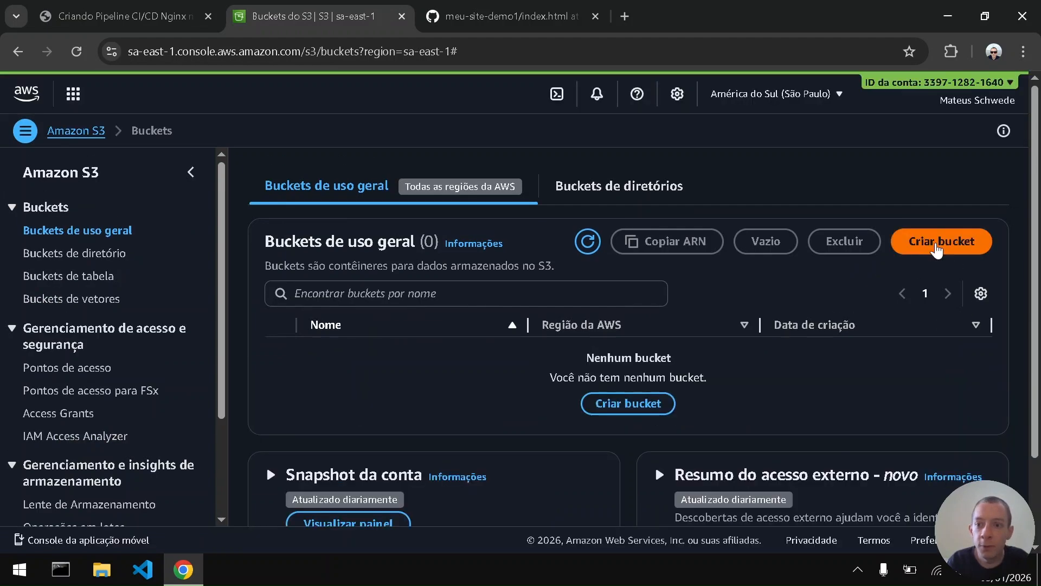
left_click(937, 245)
- Name the new bucket meu-site-demo1-ubsocial, copying the name from the PDF guide
left_click(360, 346)
key("ctrl+Tab")
key("ctrl+Tab")
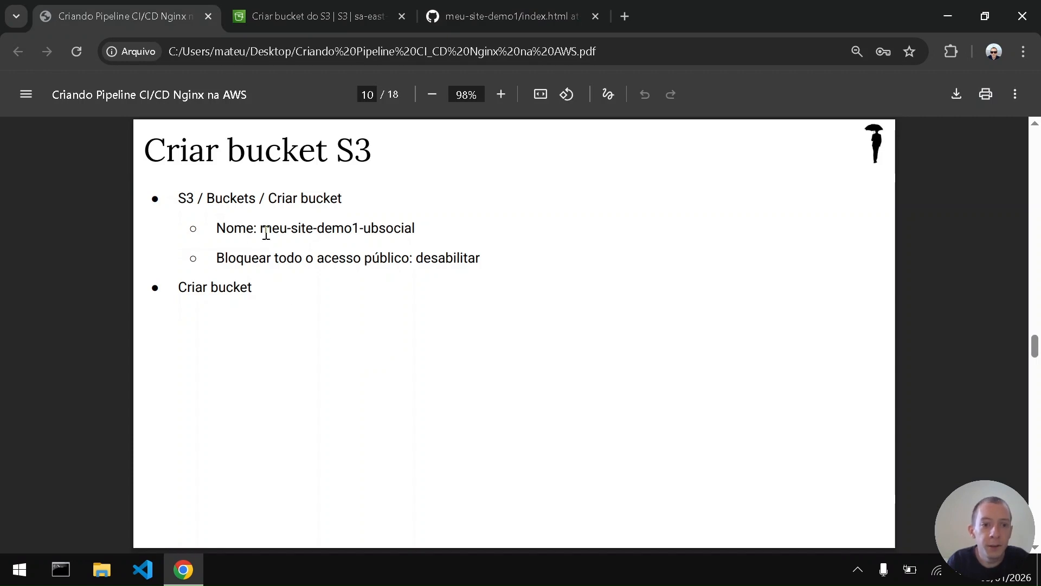
left_click_drag(262, 230, 419, 230)
key("ctrl+c")
key("ctrl+Tab")
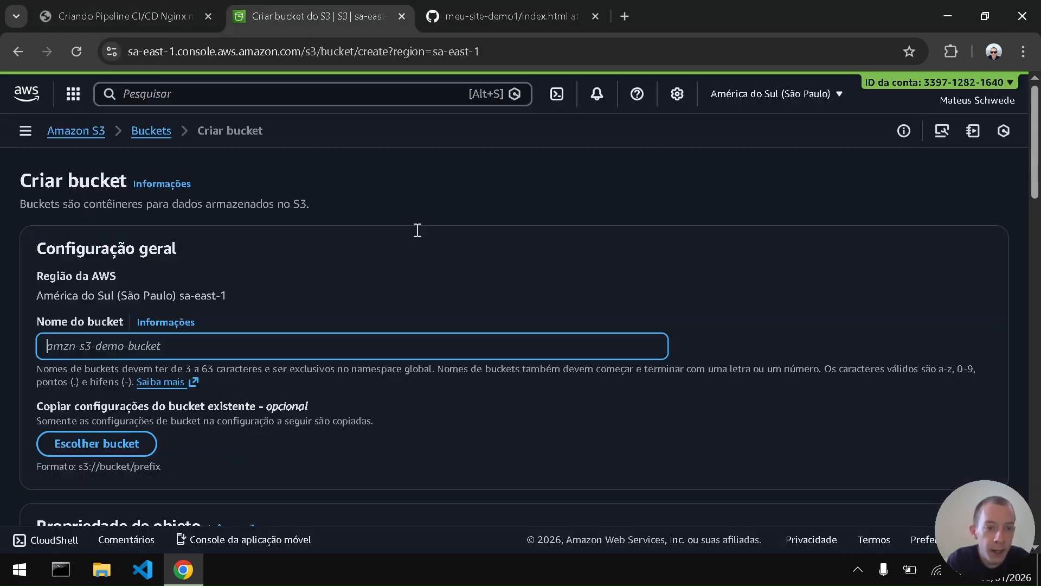
key("ctrl+v")
left_click(1, 341)
- Disable blocking of all public access for the bucket, as the PDF guide specifies, and acknowledge the public access warning
scroll(2, 342, "down", 1)
key("ctrl+shift+Tab")
left_click_drag(220, 264, 401, 255)
left_click(447, 257)
double_click(447, 257)
key("ctrl+Tab")
scroll(2, 384, "down", 3)
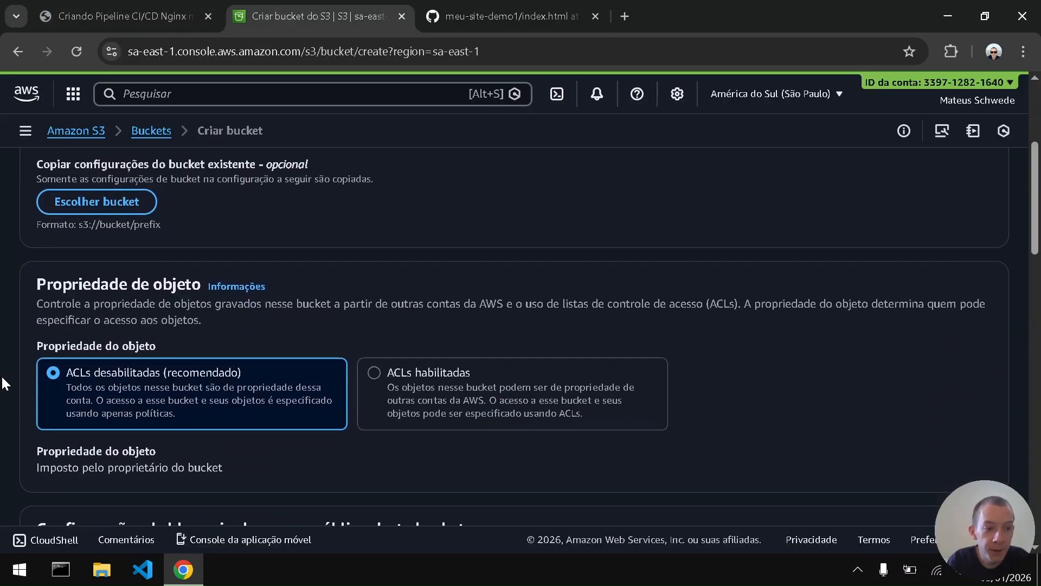
scroll(2, 384, "down", 6)
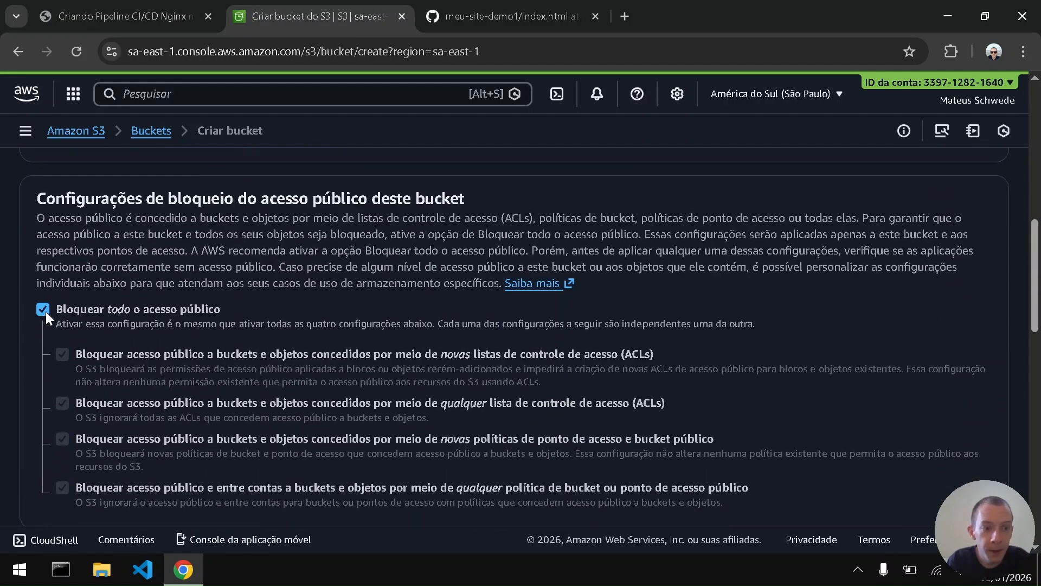
left_click(46, 312)
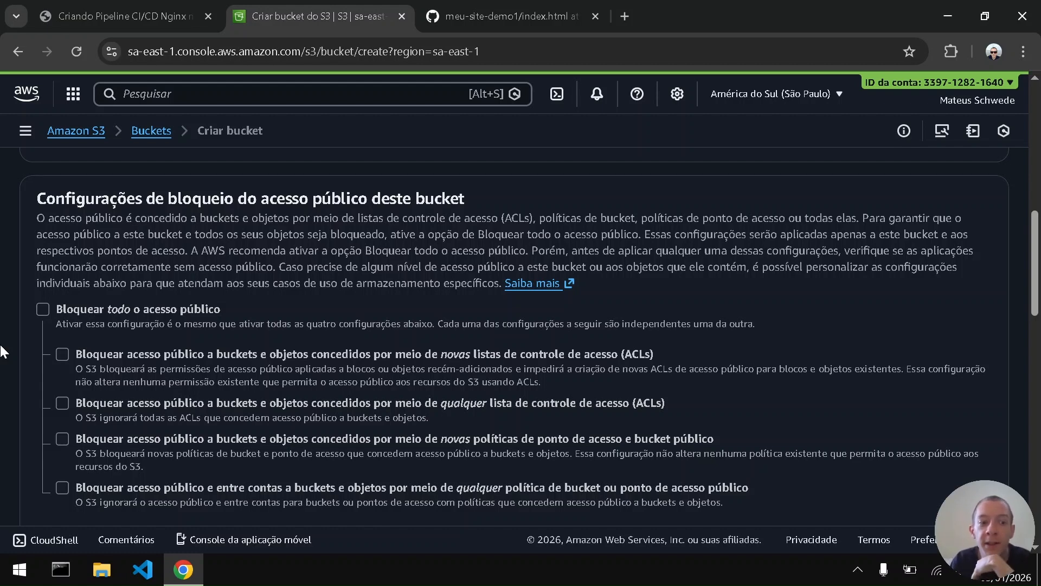
scroll(77, 366, "down", 5)
left_click(78, 366)
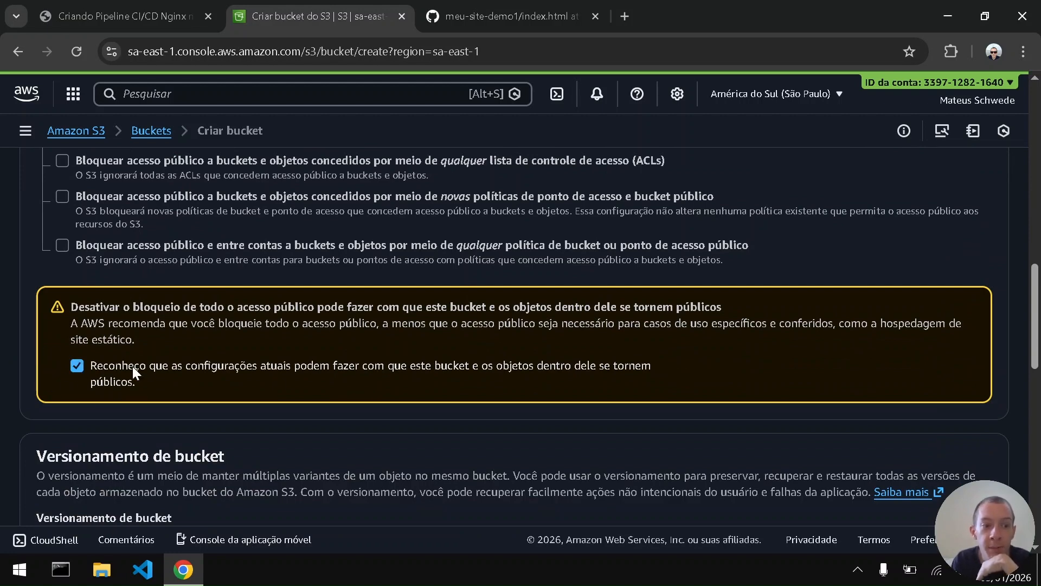
- Create the bucket with the remaining default settings, dismiss the notification and open meu-site-demo1-ubsocial
scroll(2, 408, "down", 6)
scroll(2, 408, "down", 5)
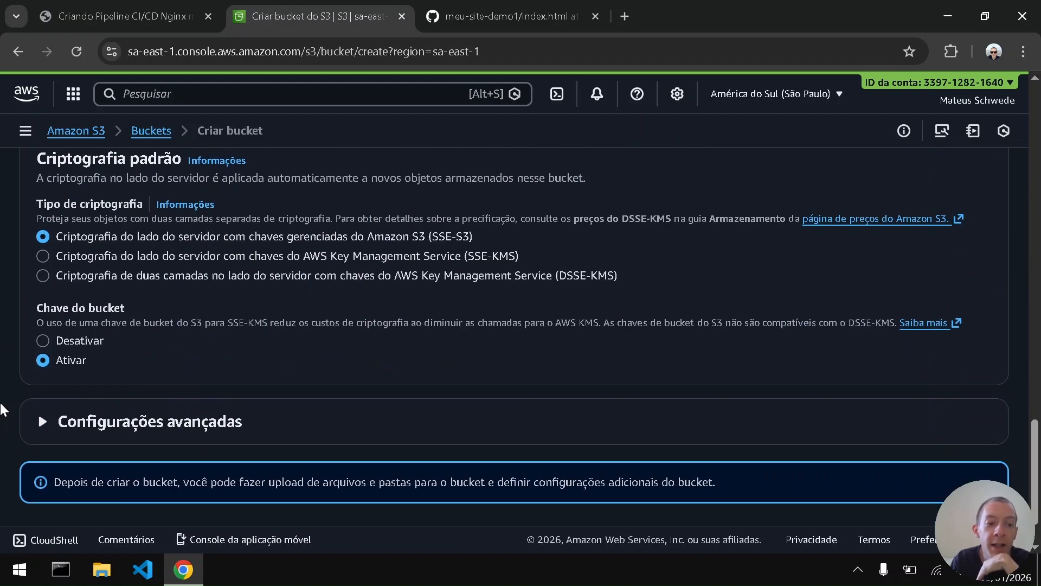
scroll(861, 424, "down", 1)
left_click(918, 475)
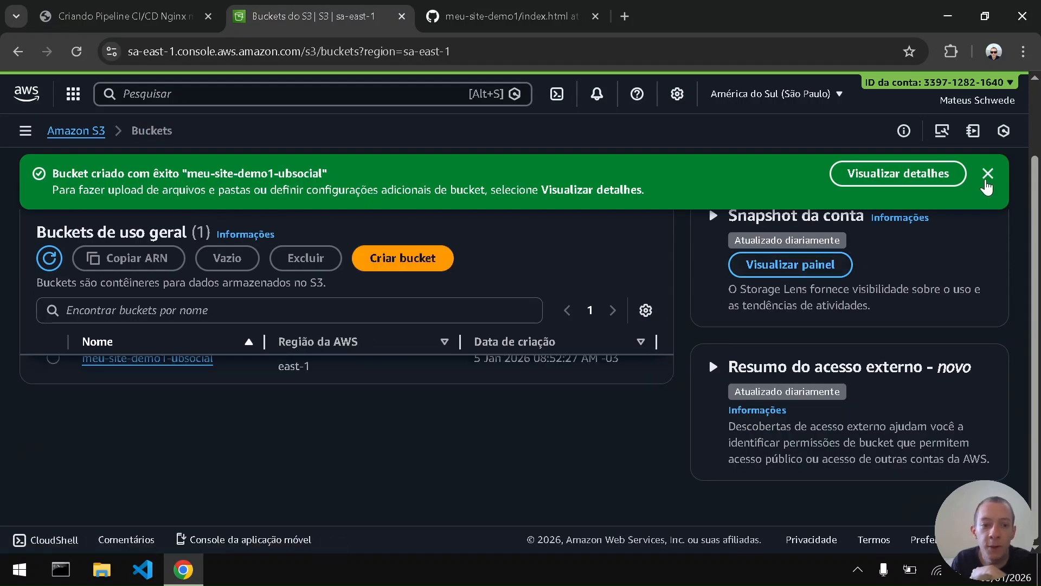
left_click(986, 179)
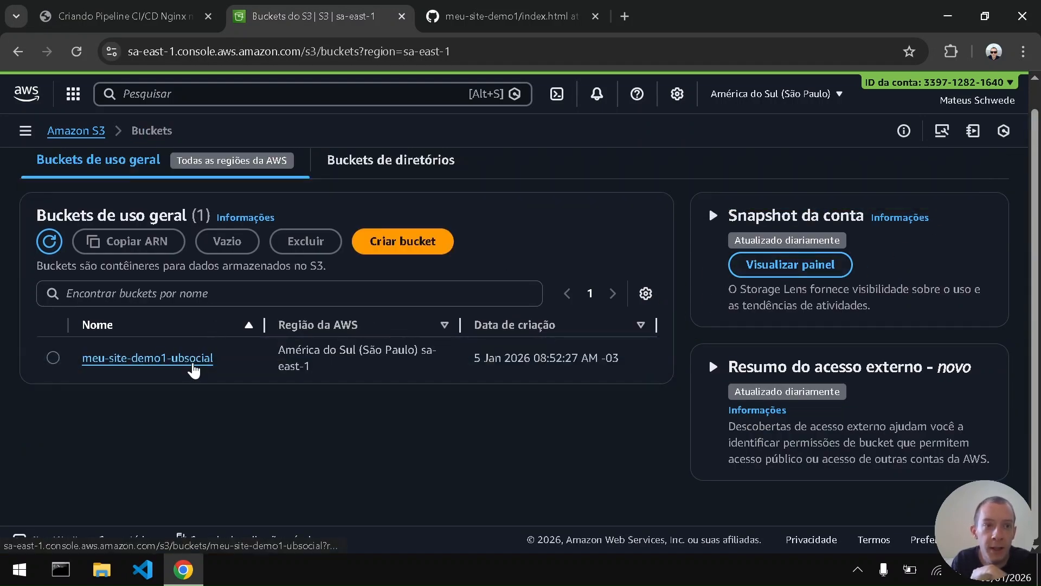
left_click(193, 370)
- Check the PDF guide's hosting instructions and open the bucket's static website hosting settings for editing
left_click(163, 8)
key("Right")
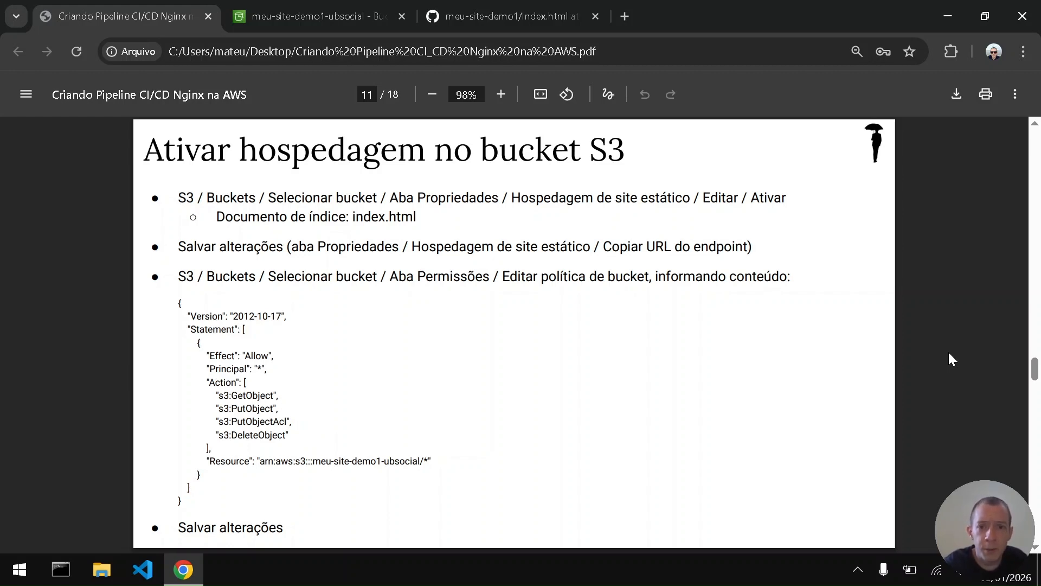
key("ctrl+Tab")
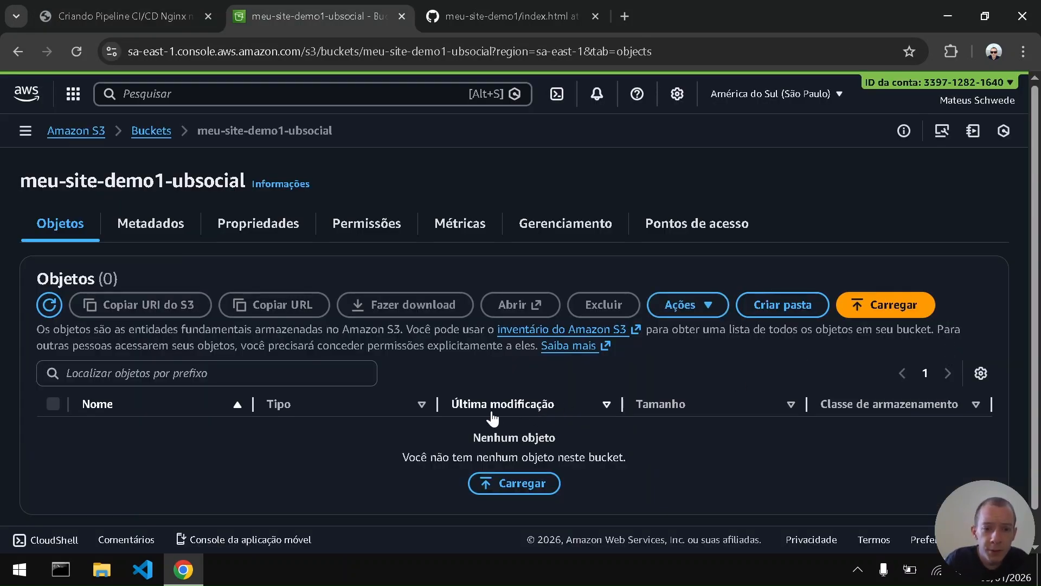
left_click(269, 227)
scroll(3, 347, "down", 15)
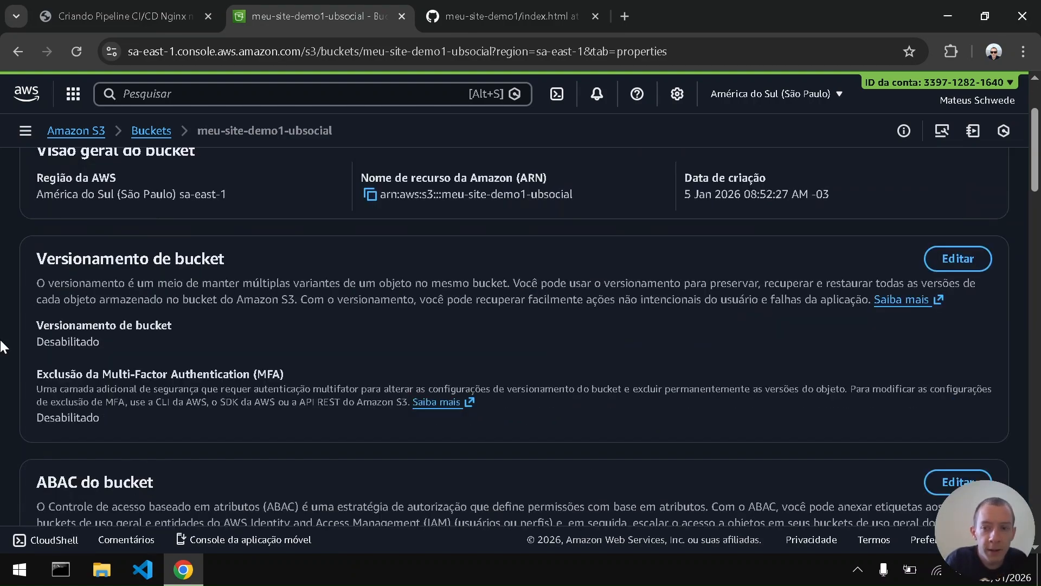
scroll(2, 347, "down", 15)
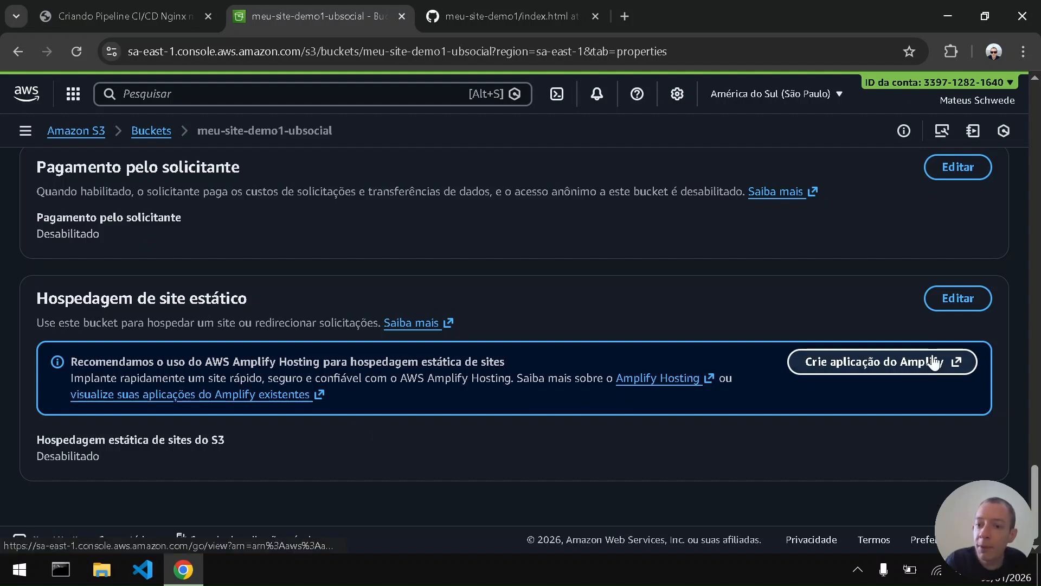
left_click(961, 303)
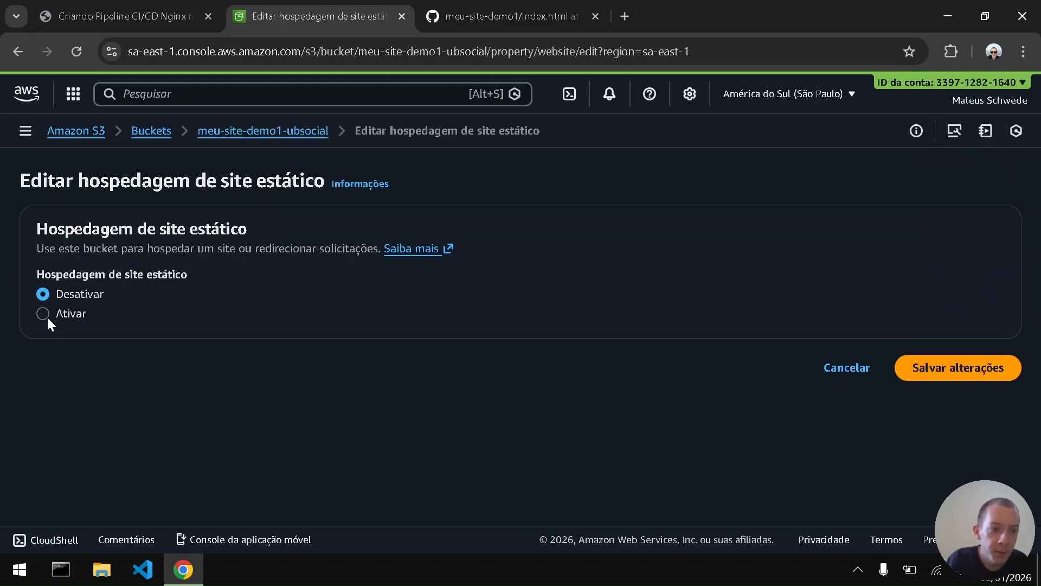
- Enable static website hosting for the bucket and set the index document to index.html
left_click(43, 314)
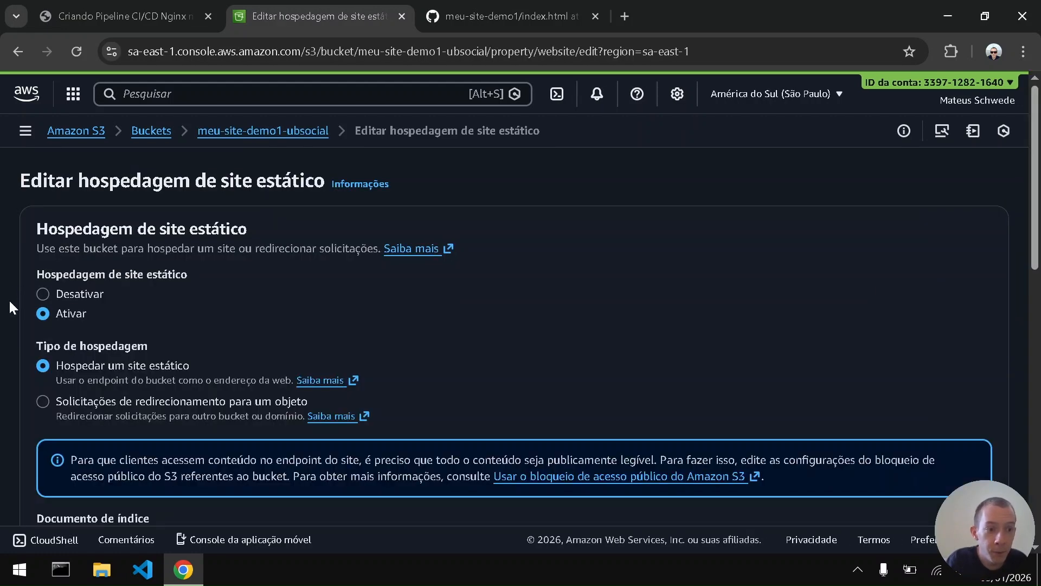
scroll(8, 305, "down", 3)
scroll(9, 308, "down", 2)
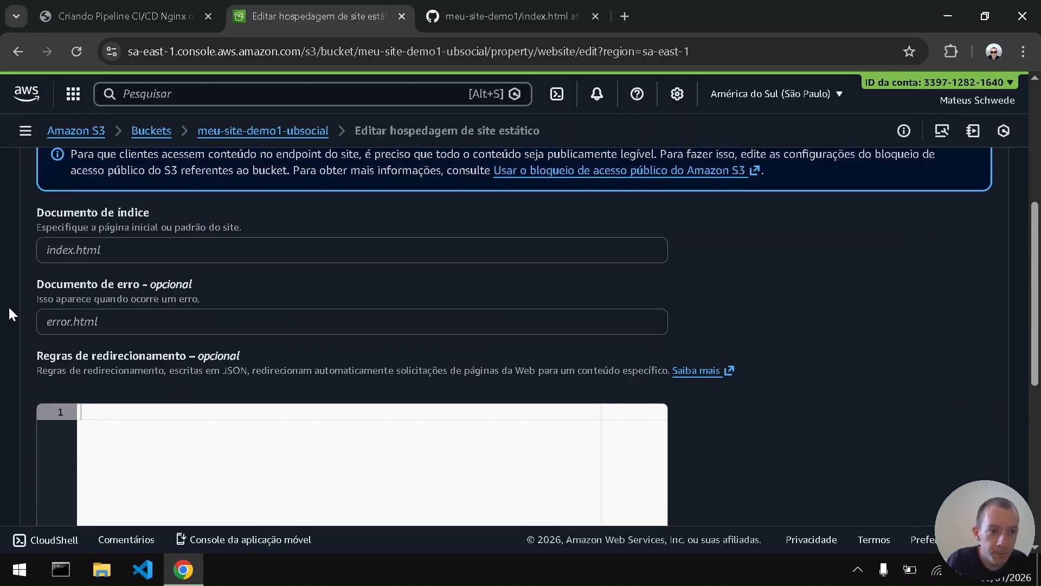
left_click(61, 250)
type("index.html")
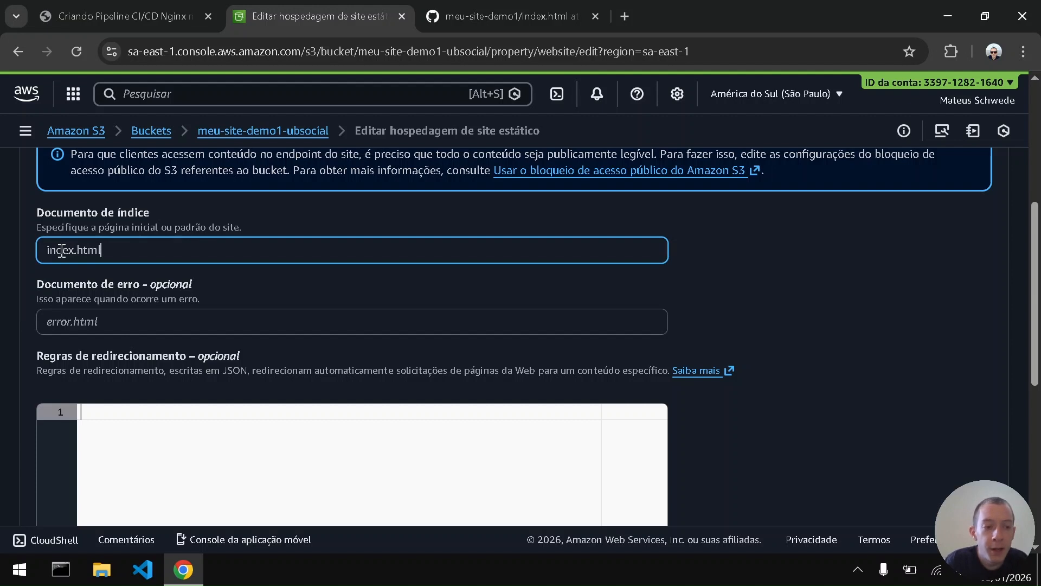
left_click(2, 291)
- Check the remaining hosting options against the PDF guide, leave them at their defaults and save the changes
scroll(2, 291, "down", 1)
scroll(2, 291, "down", 1)
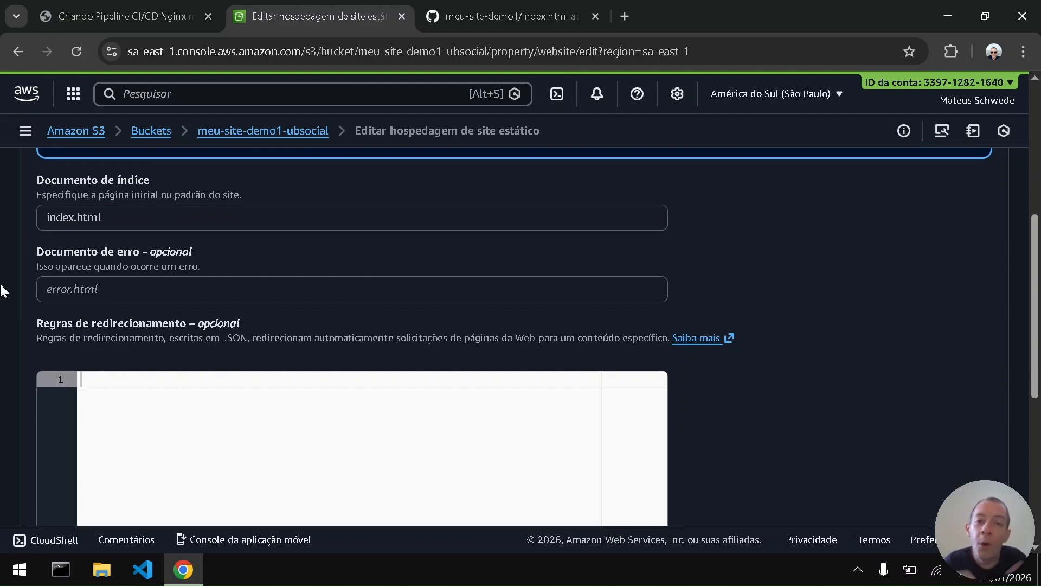
scroll(1, 291, "up", 5)
scroll(1, 291, "down", 7)
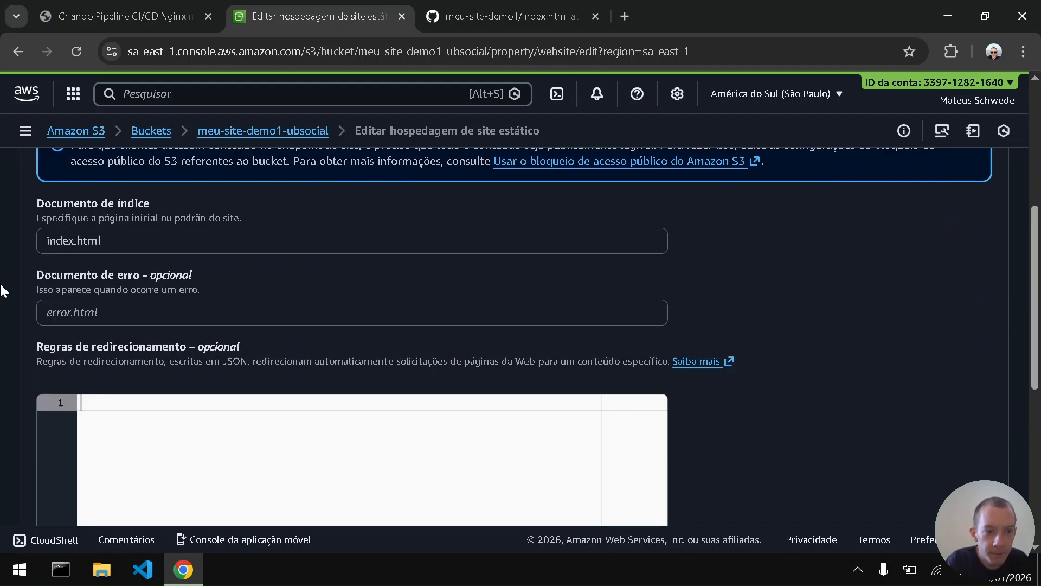
scroll(1, 291, "down", 4)
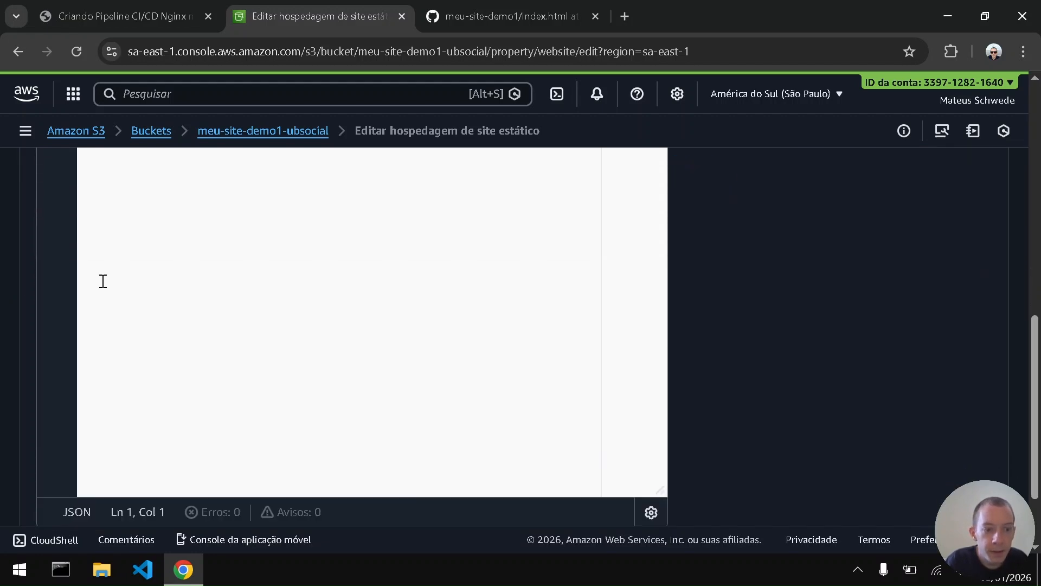
scroll(103, 281, "up", 2)
scroll(103, 281, "up", 2)
left_click(157, 13)
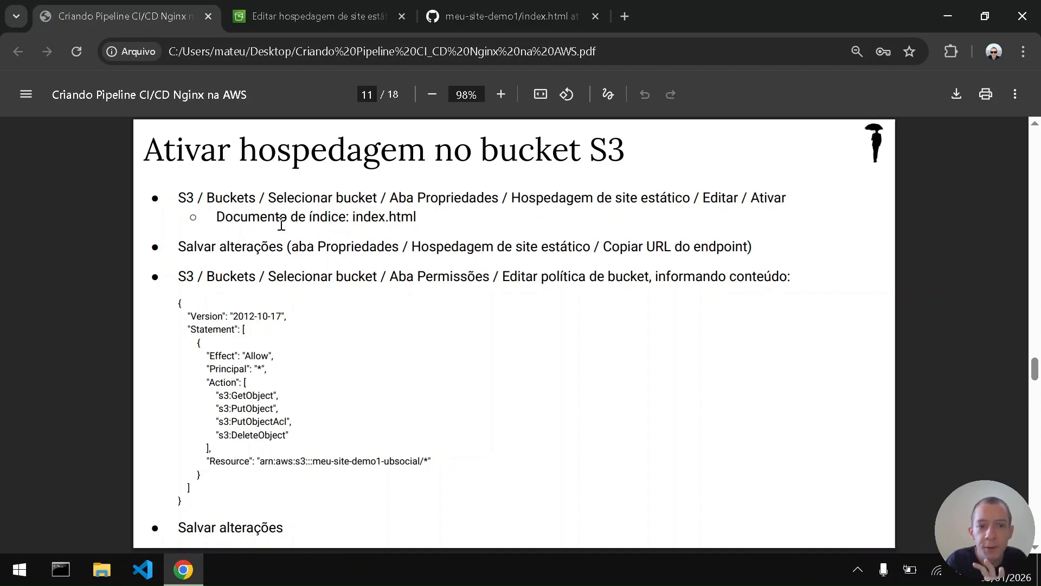
left_click(326, 15)
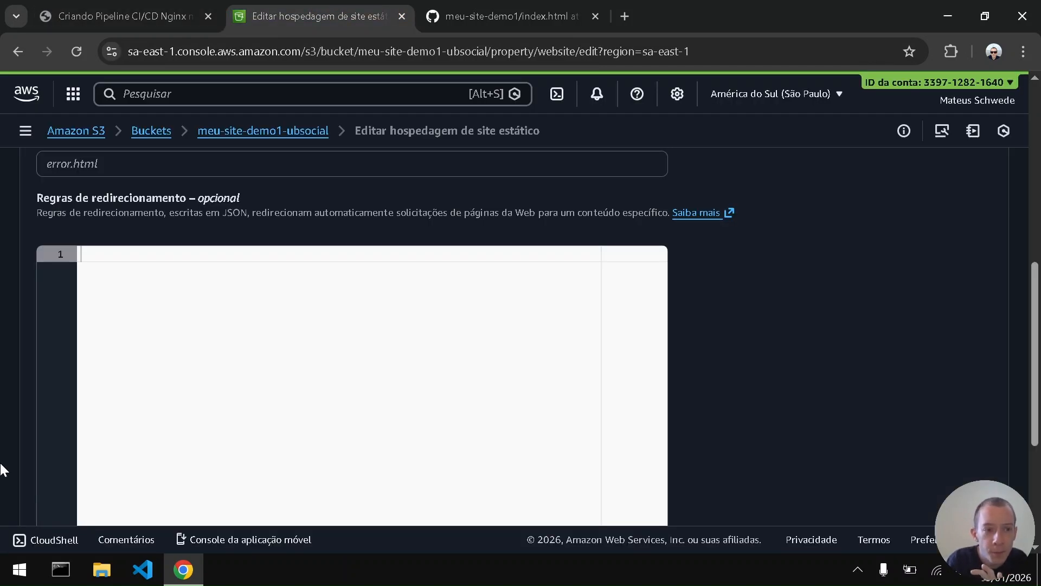
scroll(2, 470, "down", 5)
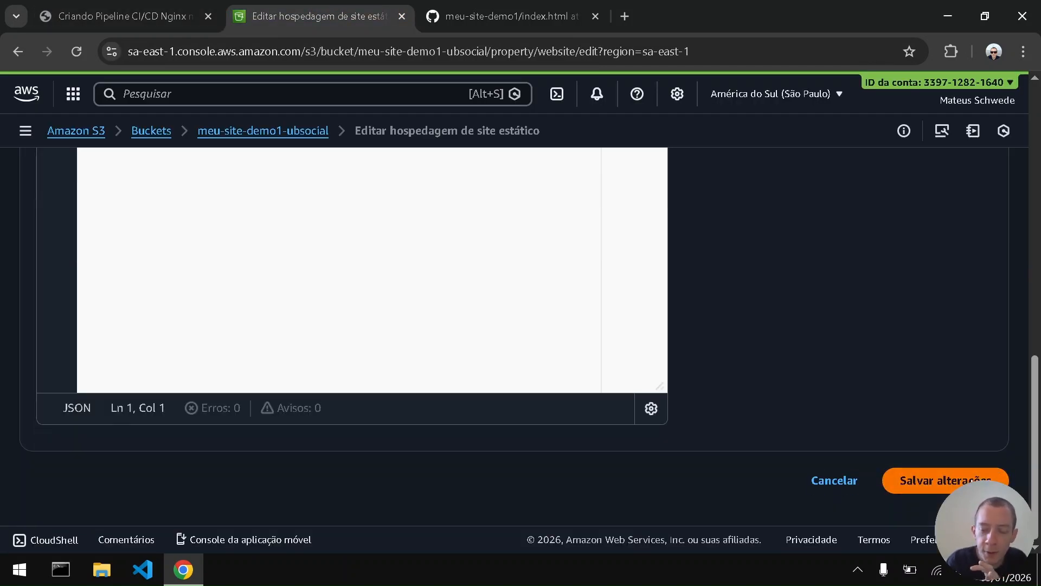
left_click(972, 481)
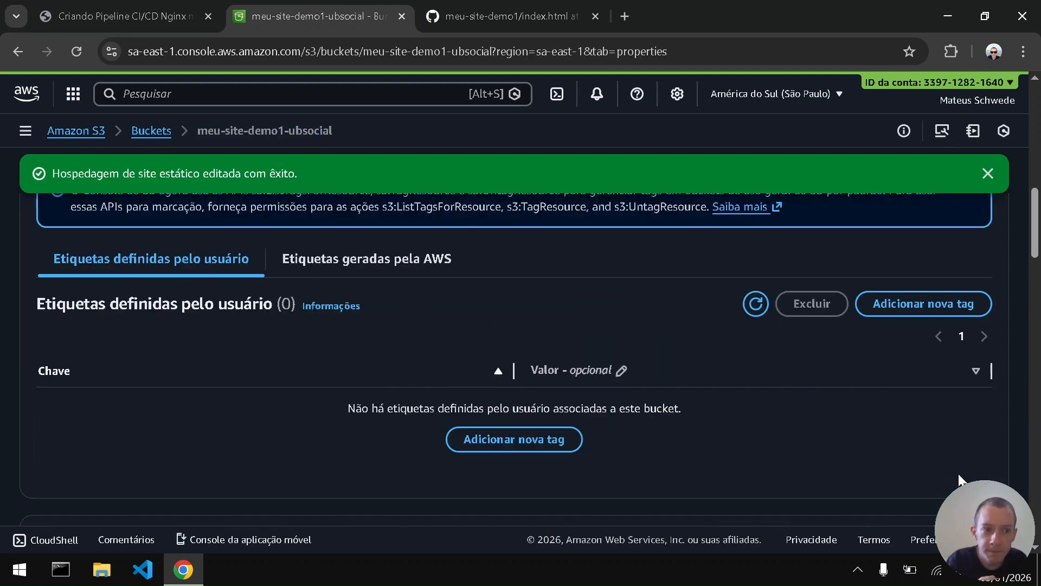
- Find the bucket's static website hosting section, dismiss the notification and check the PDF guide's endpoint instruction
scroll(6, 342, "up", 2)
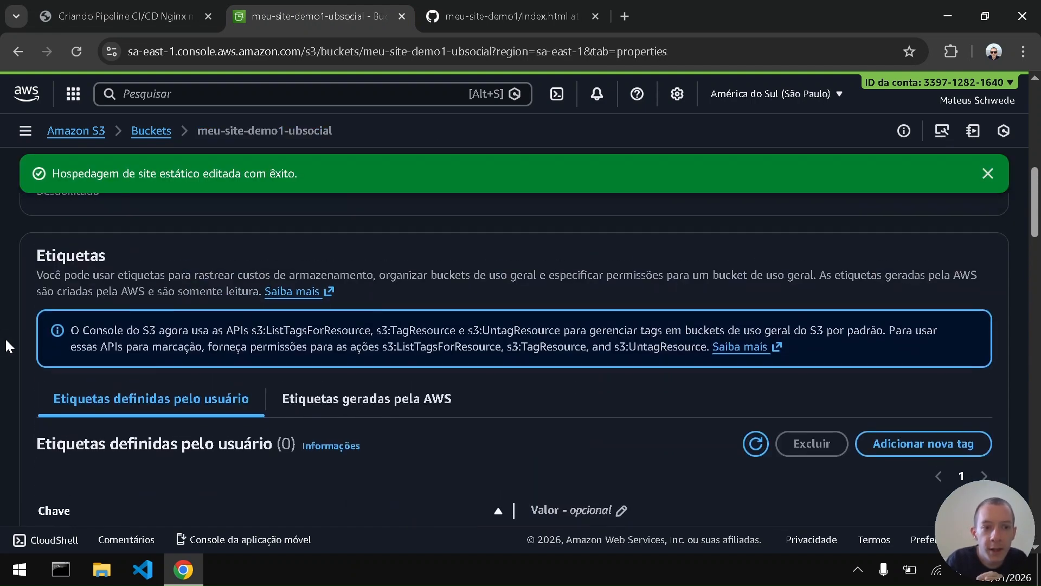
scroll(6, 342, "down", 4)
scroll(6, 346, "down", 15)
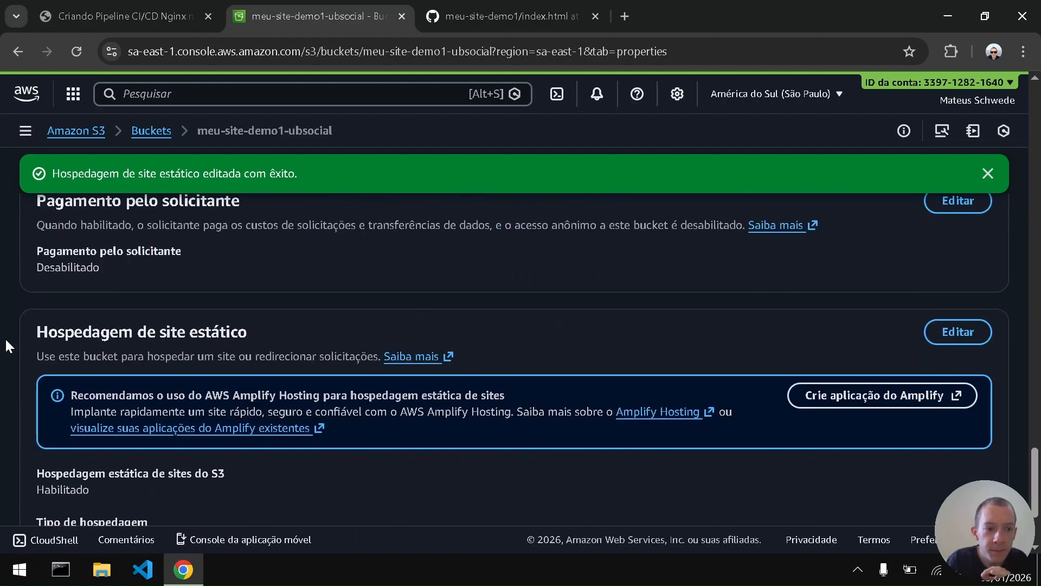
scroll(9, 347, "up", 1)
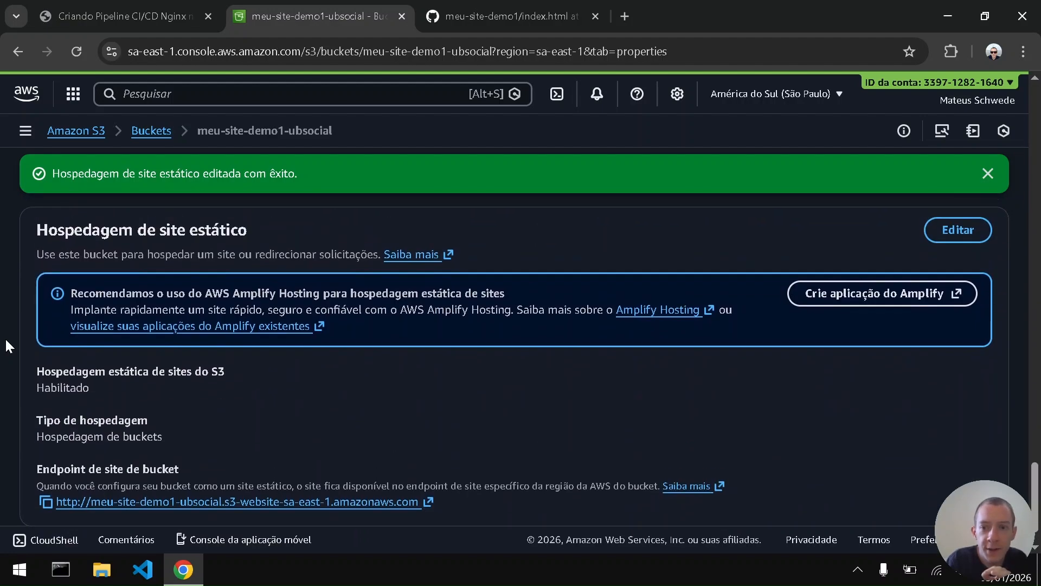
left_click(989, 173)
left_click(191, 7)
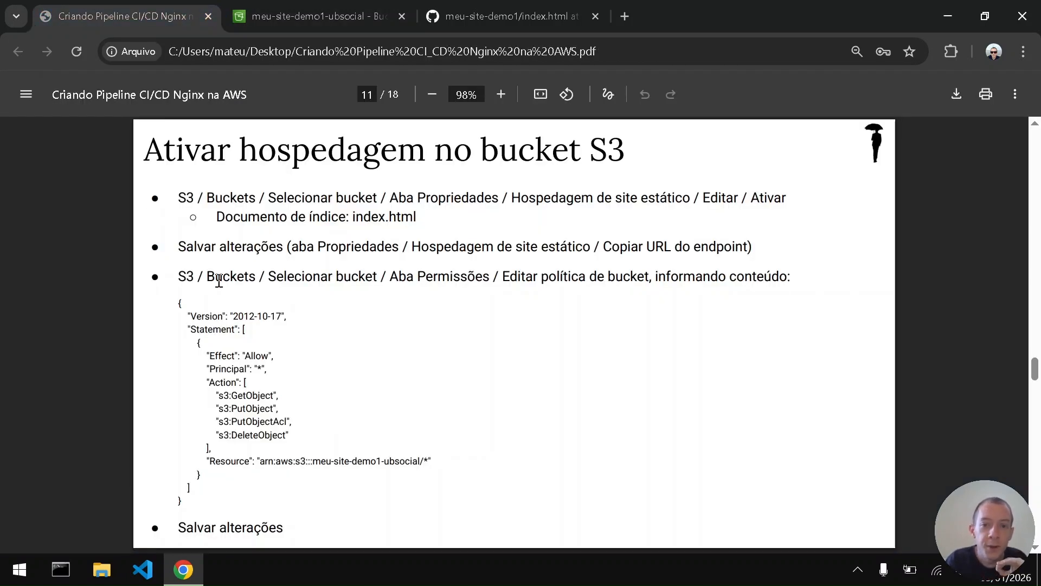
left_click(277, 7)
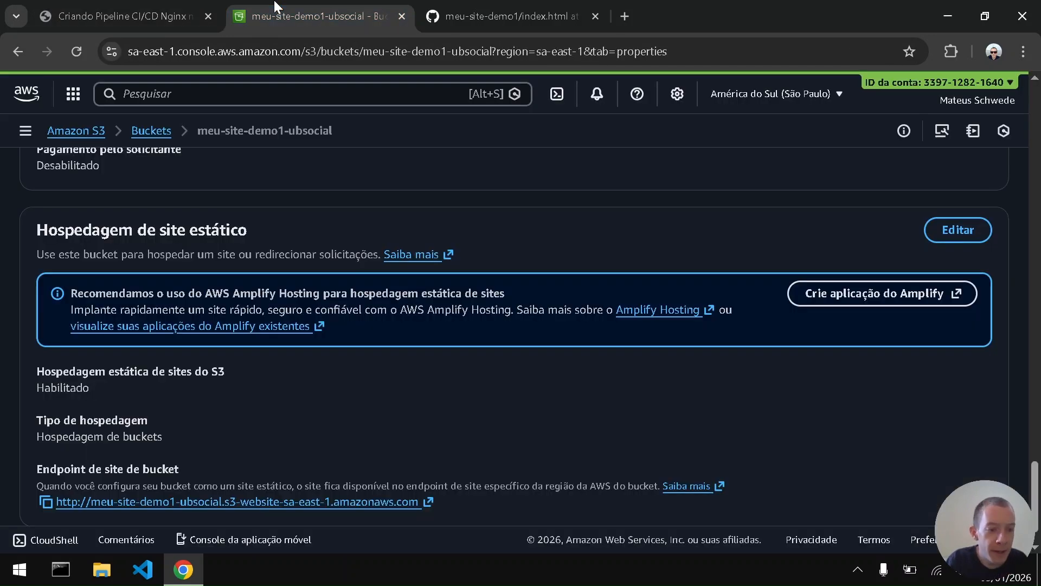
- Open the bucket's website endpoint in the browser and examine the page it returns
left_click(91, 509)
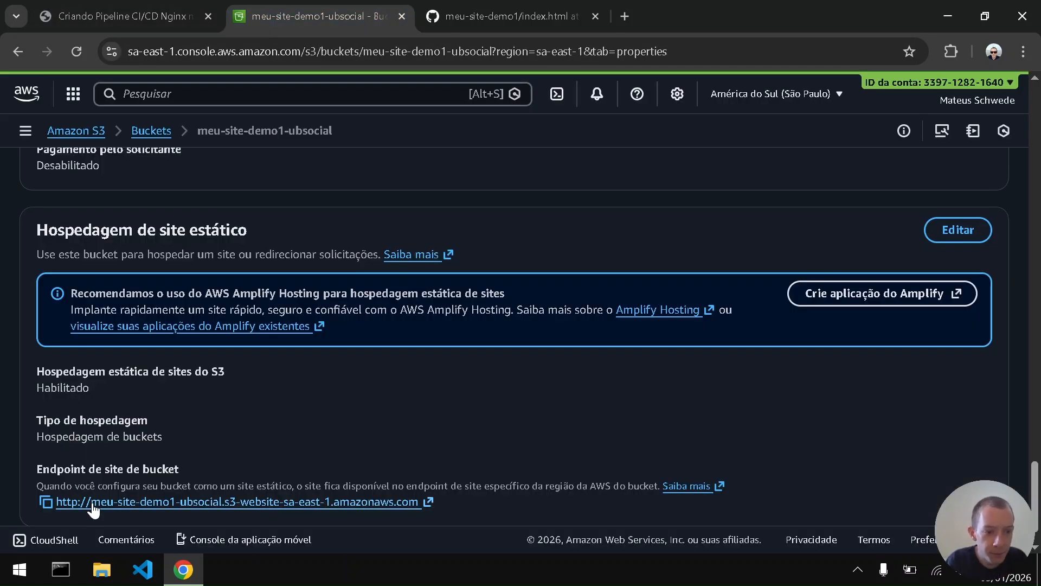
left_click(484, 2)
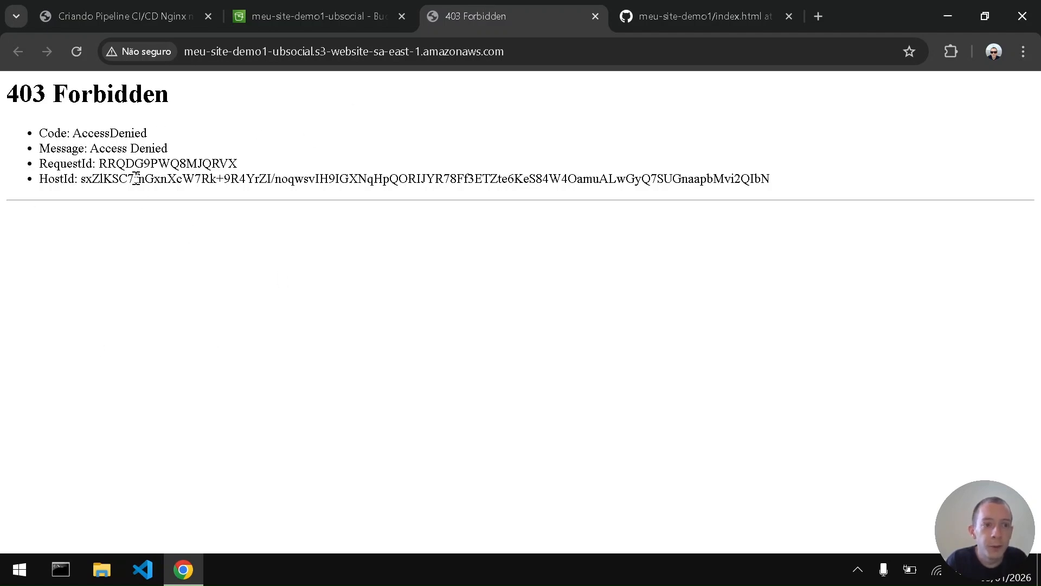
double_click(112, 135)
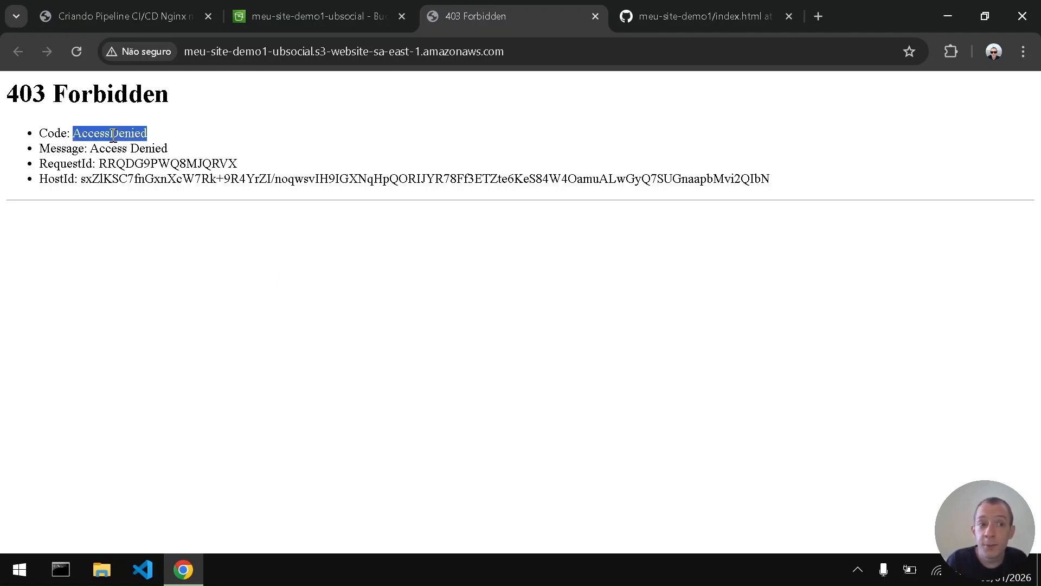
left_click(277, 163)
- Review the bucket policy actions in the PDF guide and copy the complete policy JSON into a new Notepad document
left_click(177, 1)
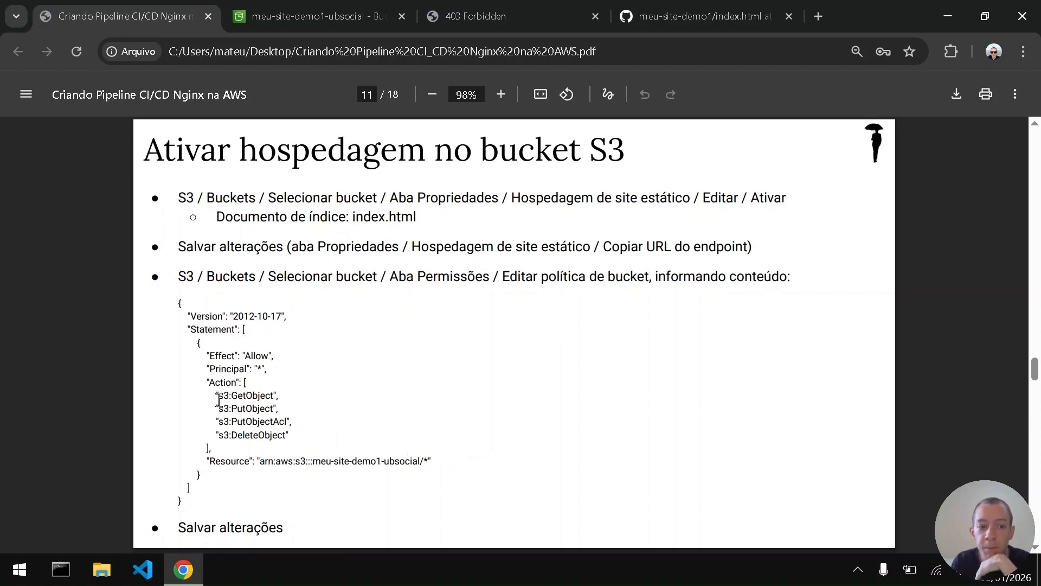
left_click_drag(215, 394, 290, 440)
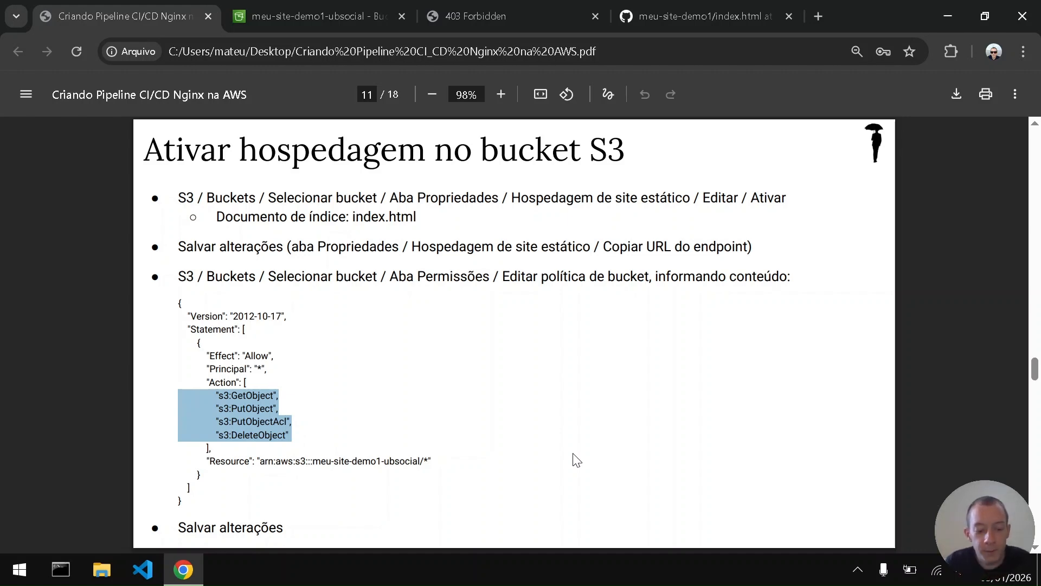
key("super")
type("bloco")
key("Return")
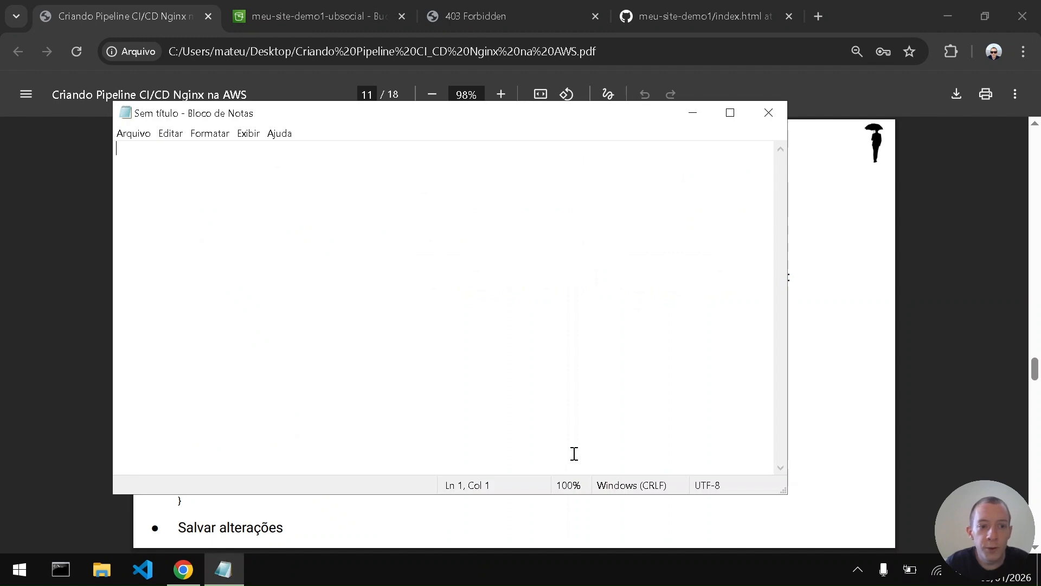
key("alt+Tab")
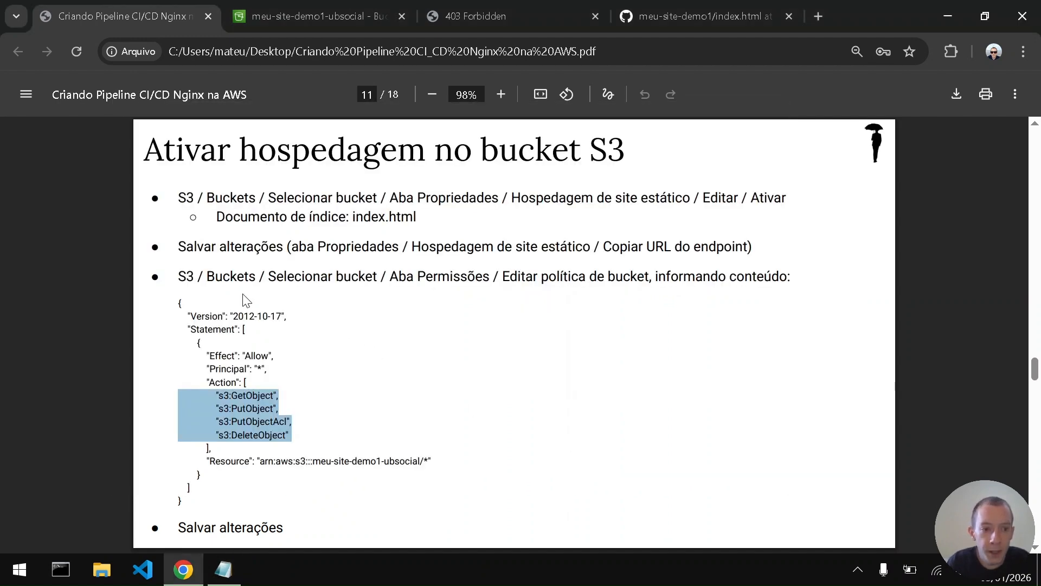
left_click_drag(178, 301, 185, 500)
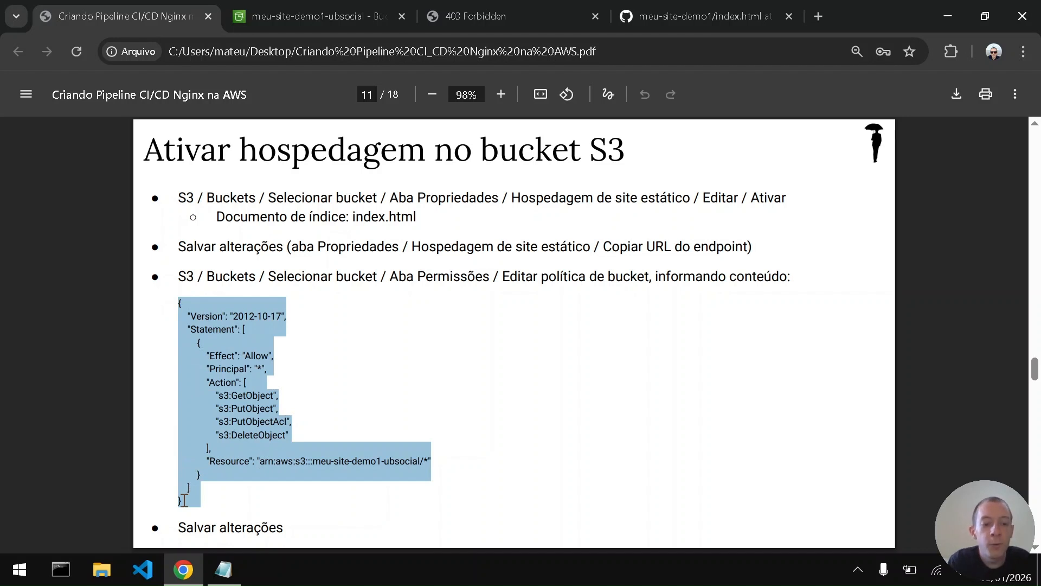
key("ctrl+c")
key("alt+Tab")
key("ctrl+v")
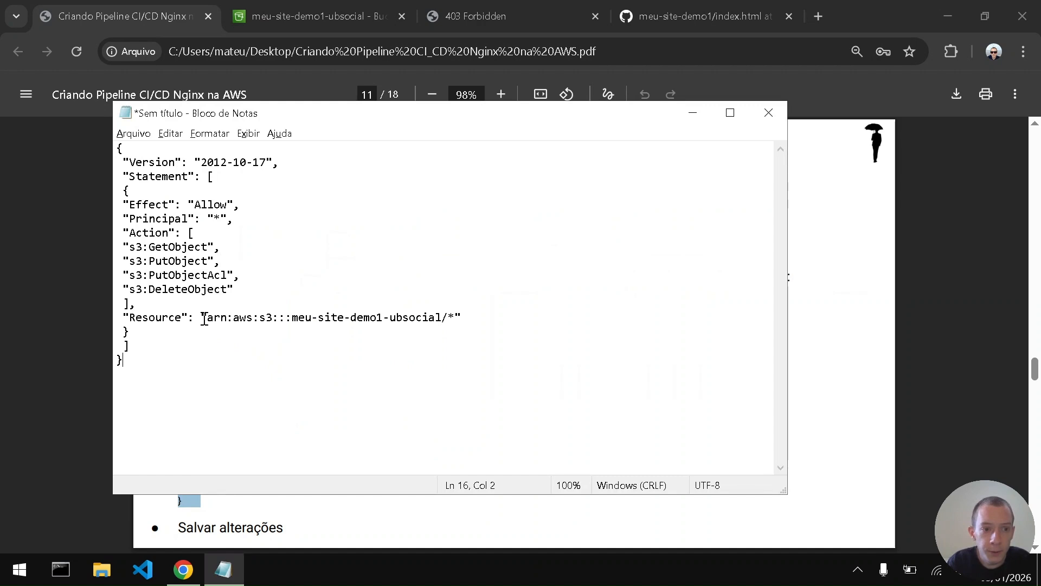
- Remove the bucket ARN from the policy's Resource value in Notepad, keeping the /* suffix
left_click_drag(208, 317, 444, 322)
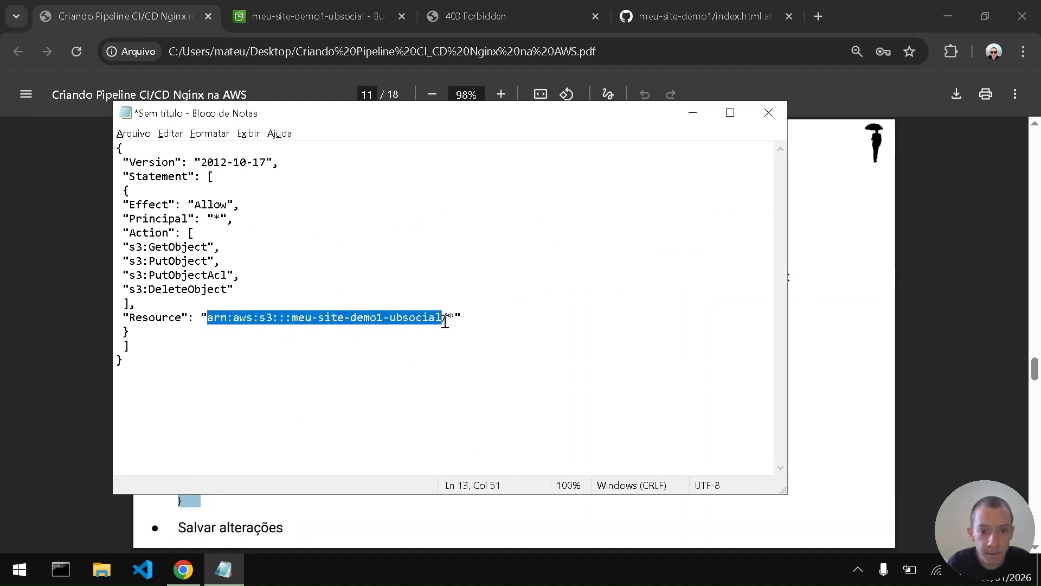
key("Delete")
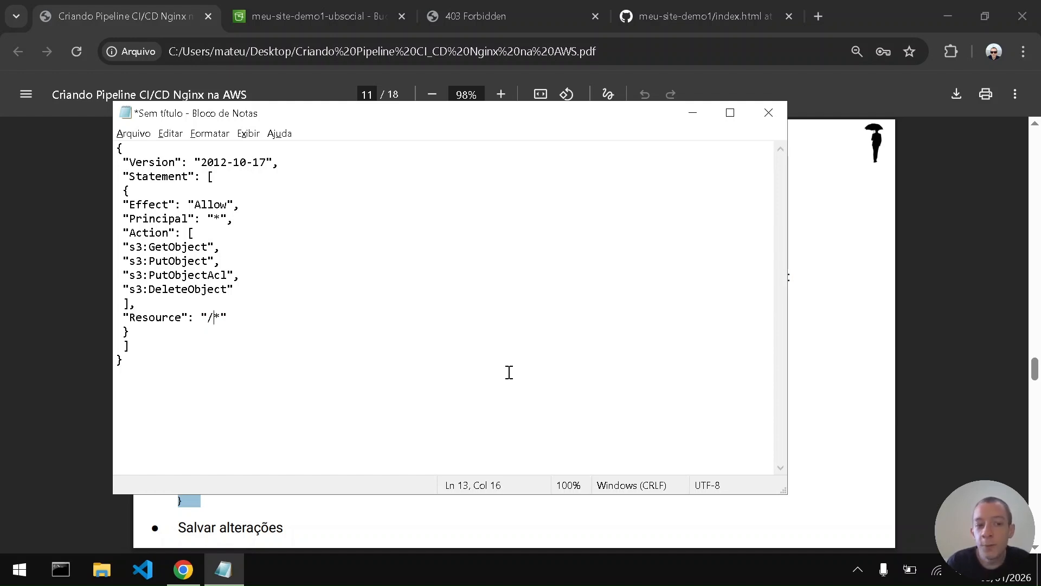
key("shift+Left")
key("Right")
key("shift+Left")
key("Left")
- Copy the bucket's ARN from its properties in the S3 console and insert it before /* in the Notepad policy's Resource value
key("alt+Tab")
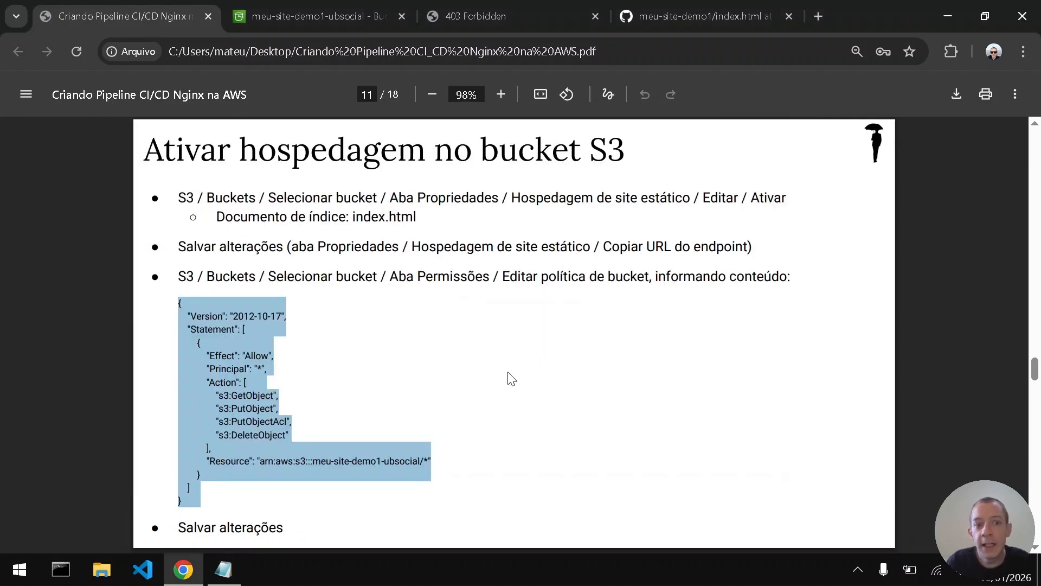
key("ctrl+Tab")
scroll(1, 359, "up", 10)
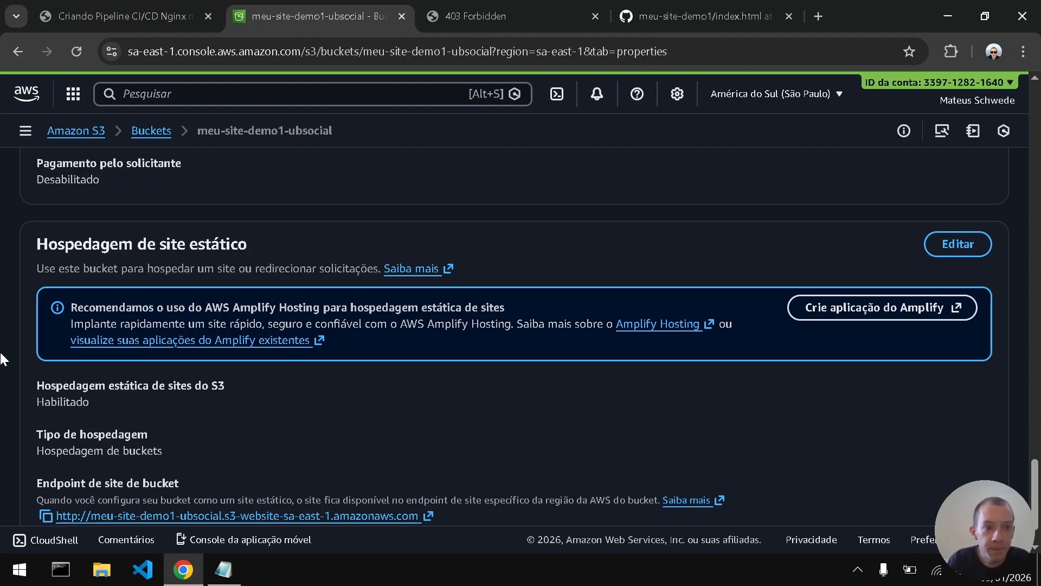
scroll(1, 359, "up", 15)
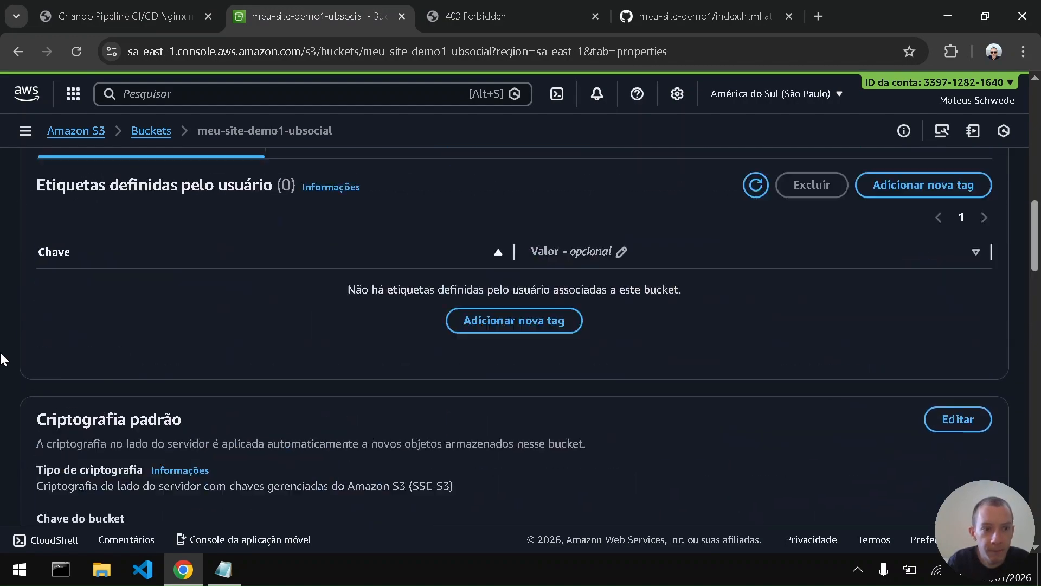
scroll(1, 359, "up", 2)
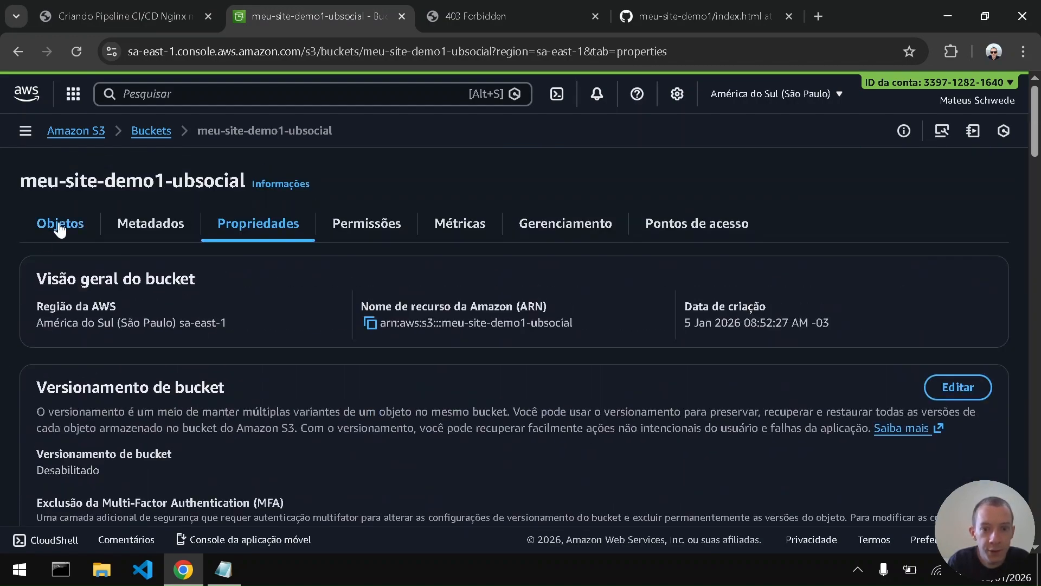
left_click(371, 325)
key("alt+Tab")
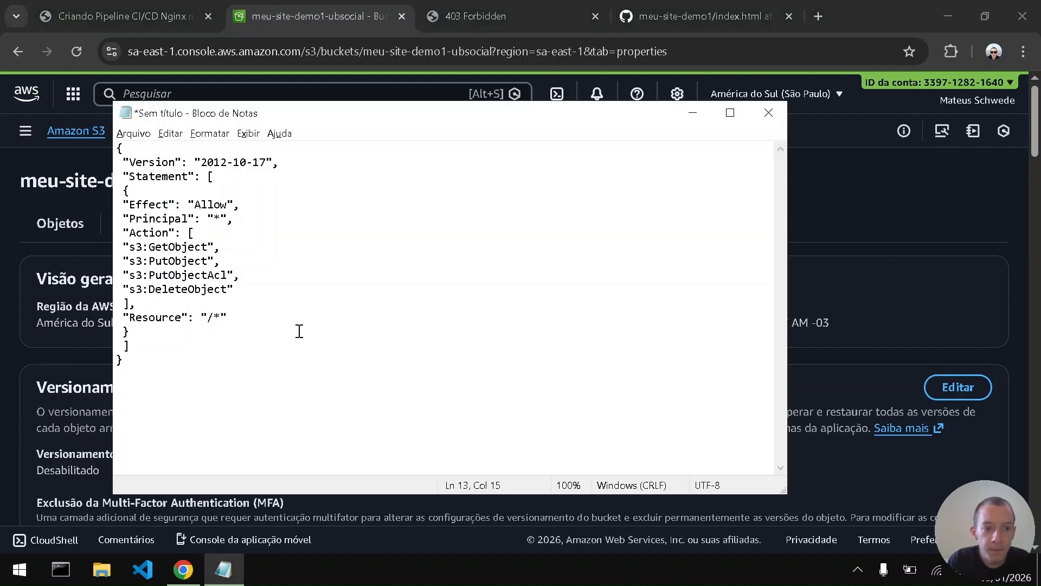
key("ctrl+v")
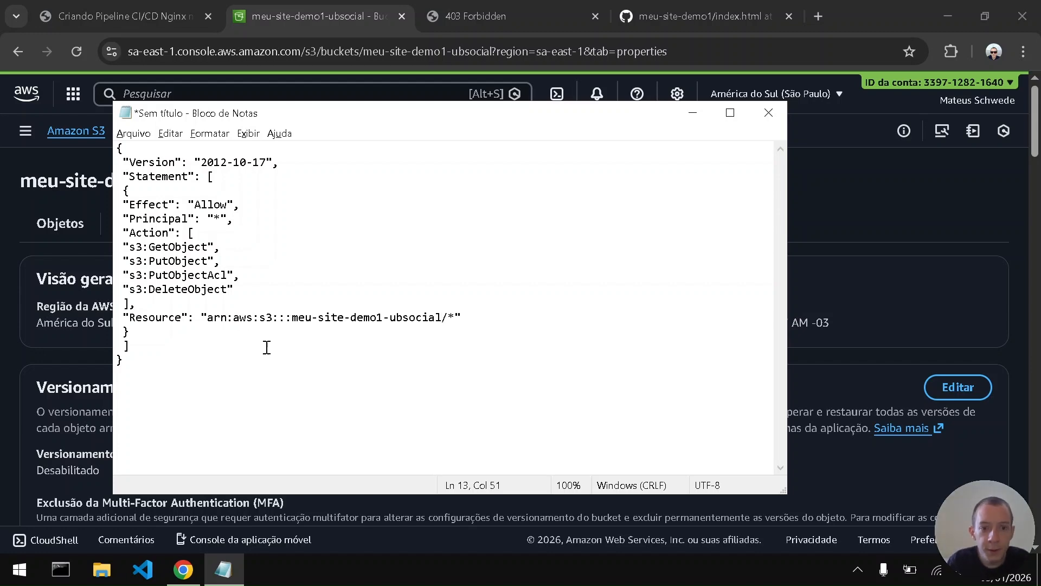
- Check the bucket's object list in the S3 console and return to the PDF guide's bucket policy instructions
key("alt+Tab")
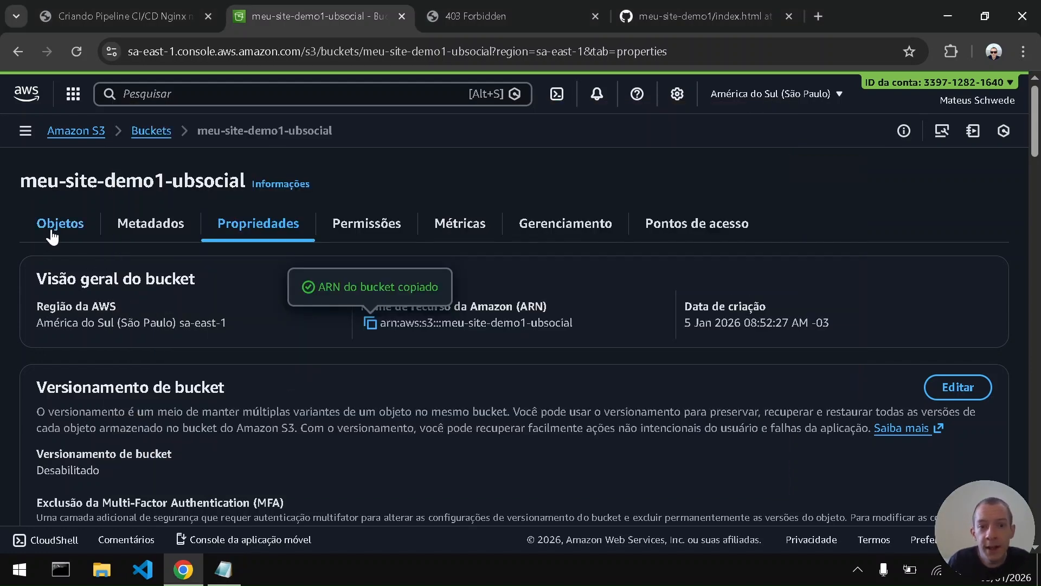
left_click(75, 229)
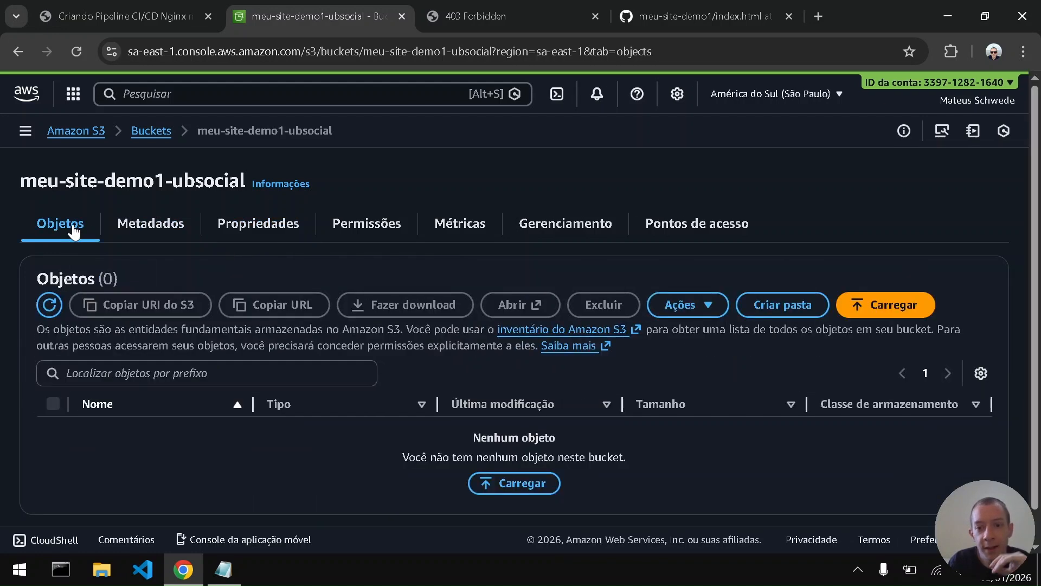
left_click(175, 8)
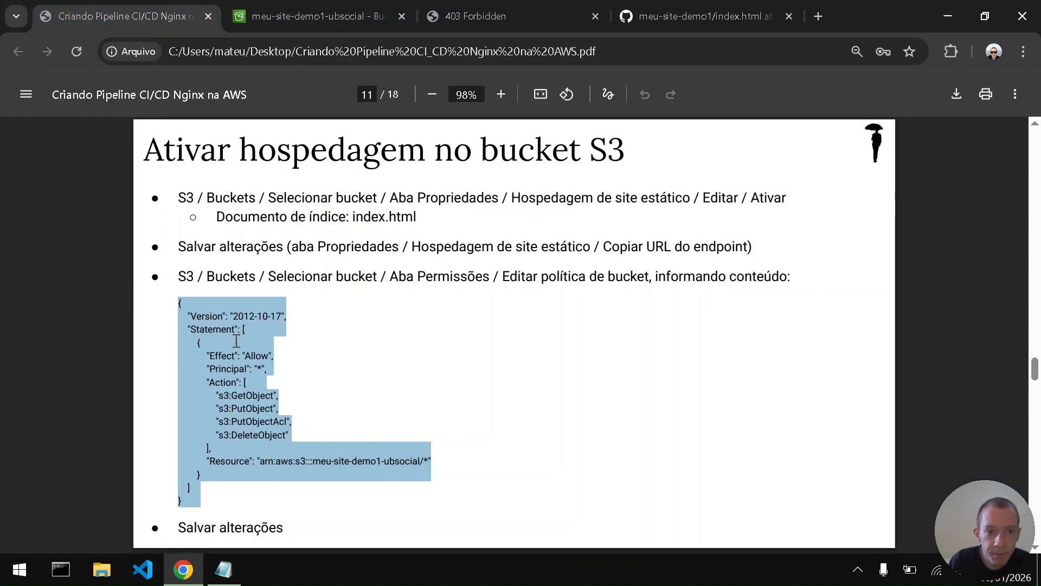
- Open the bucket policy of meu-site-demo1-ubsocial for editing from its permissions in the S3 console
double_click(434, 282)
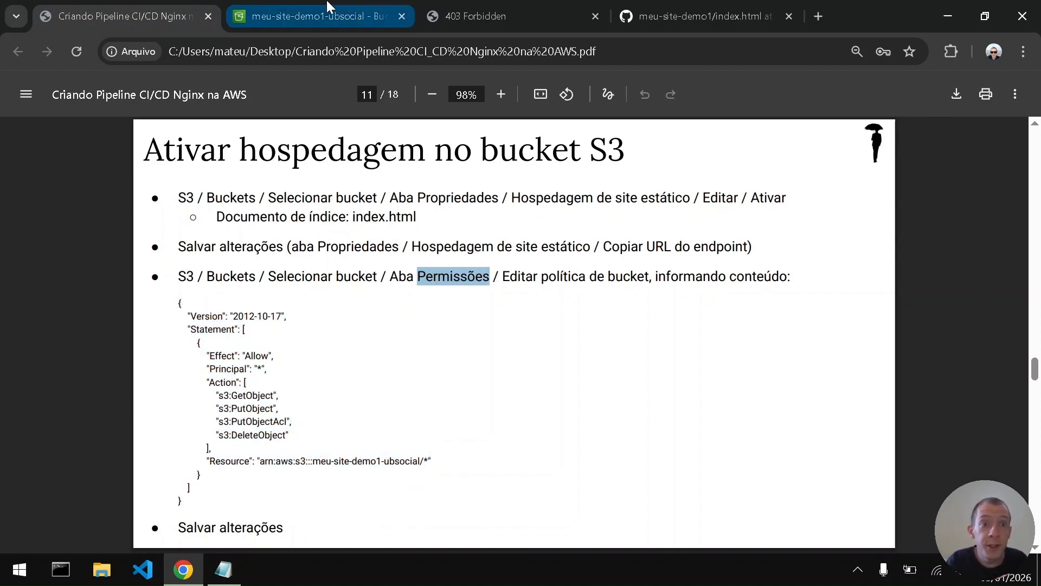
left_click(298, 6)
left_click(390, 234)
scroll(458, 291, "down", 7)
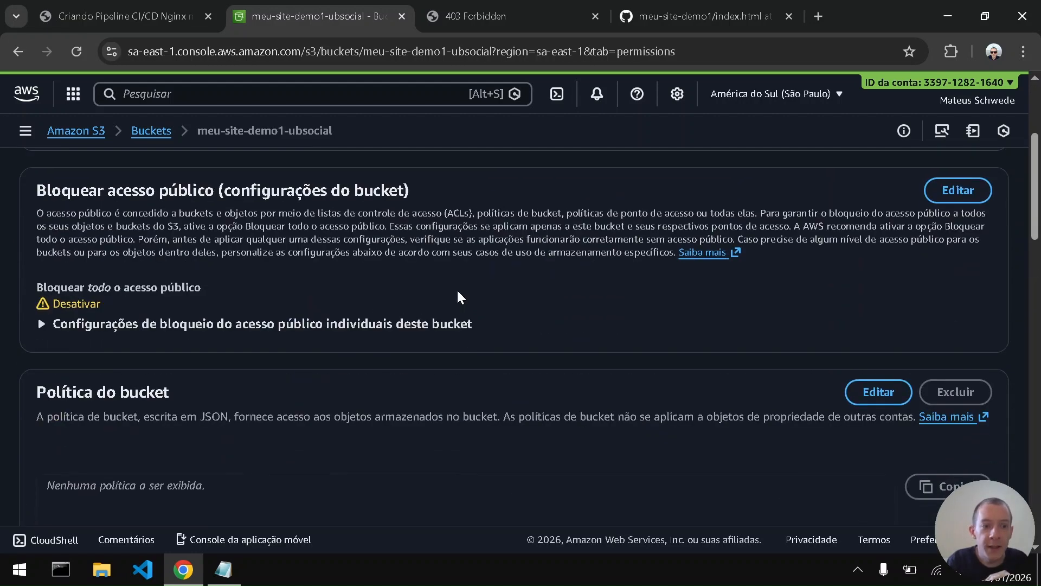
scroll(458, 292, "down", 1)
left_click(878, 228)
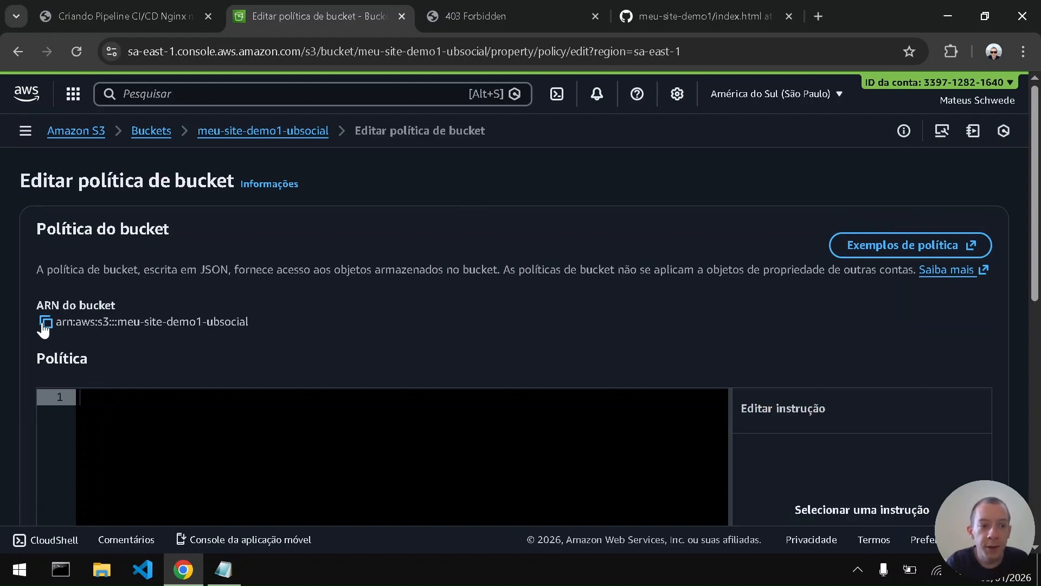
- Copy the bucket's ARN from the policy editing page and replace the ARN in the Notepad policy's Resource value with it, keeping /*
left_click(45, 322)
key("alt+Tab")
left_click_drag(212, 321, 443, 321)
key("BackSpace")
key("BackSpace")
key("ctrl+v")
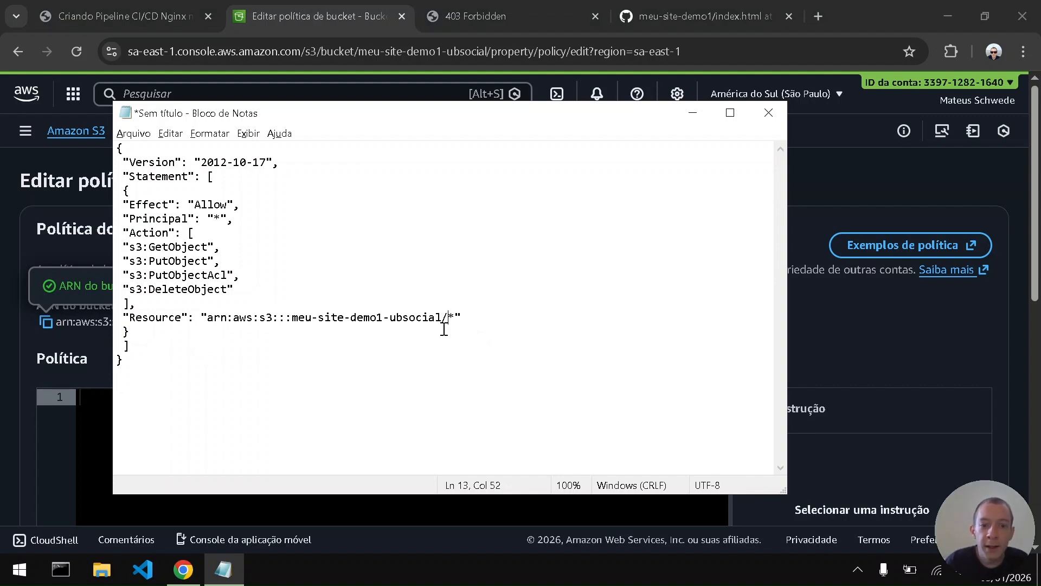
- Copy the complete policy JSON from Notepad and paste it into the S3 console's empty bucket policy editor
left_click(296, 360)
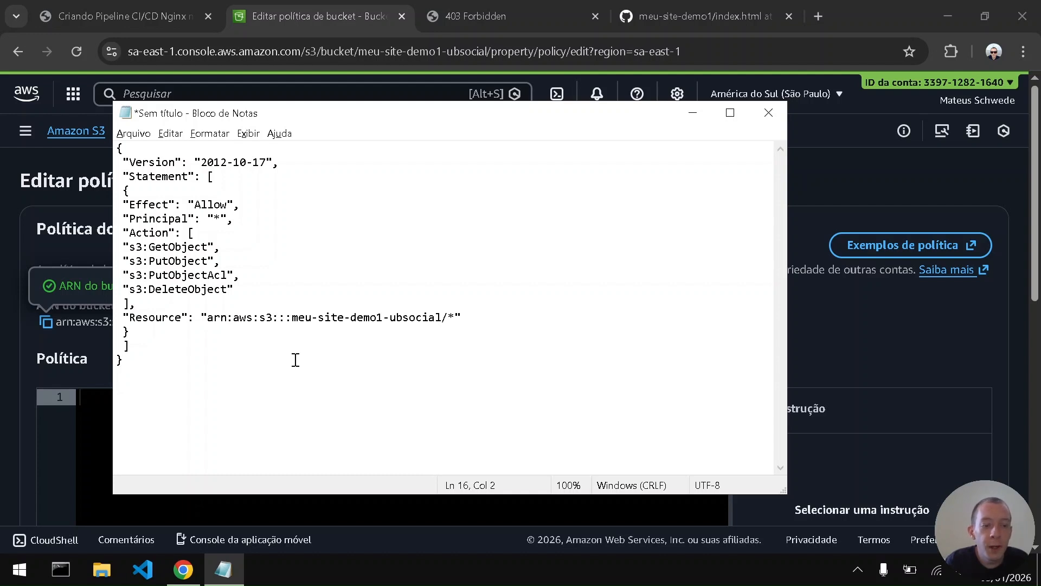
key("shift+Home")
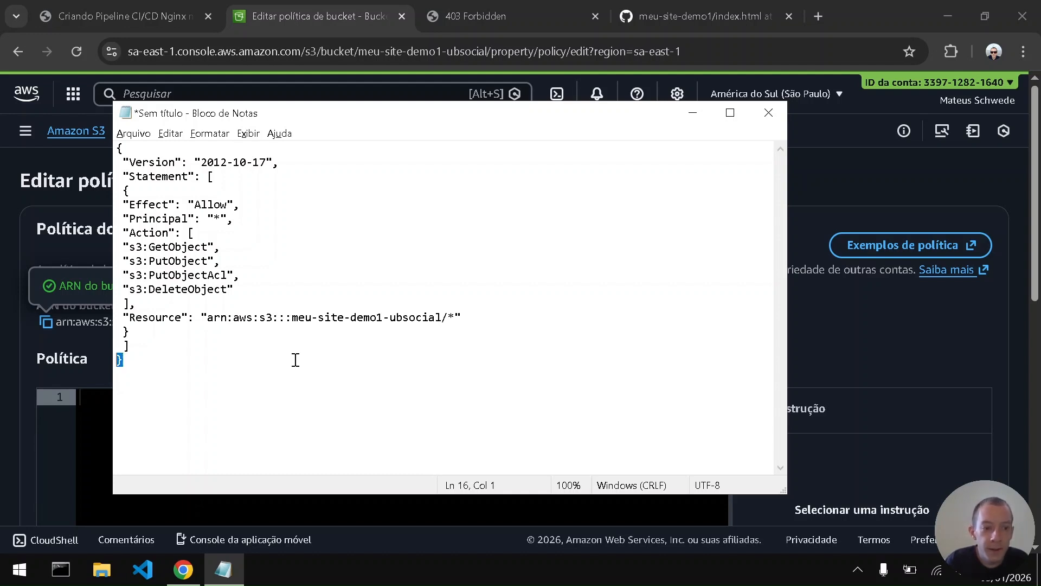
key("shift+Up")
key("shift+Up")
key("shift+Up")
key("shift+Up")
key("shift+Up")
key("shift+Up")
key("shift+Up")
key("shift+Up")
key("shift+Up")
key("shift+Up")
key("shift+Up")
key("shift+Up")
key("shift+Up")
key("shift+Up")
key("shift+Up")
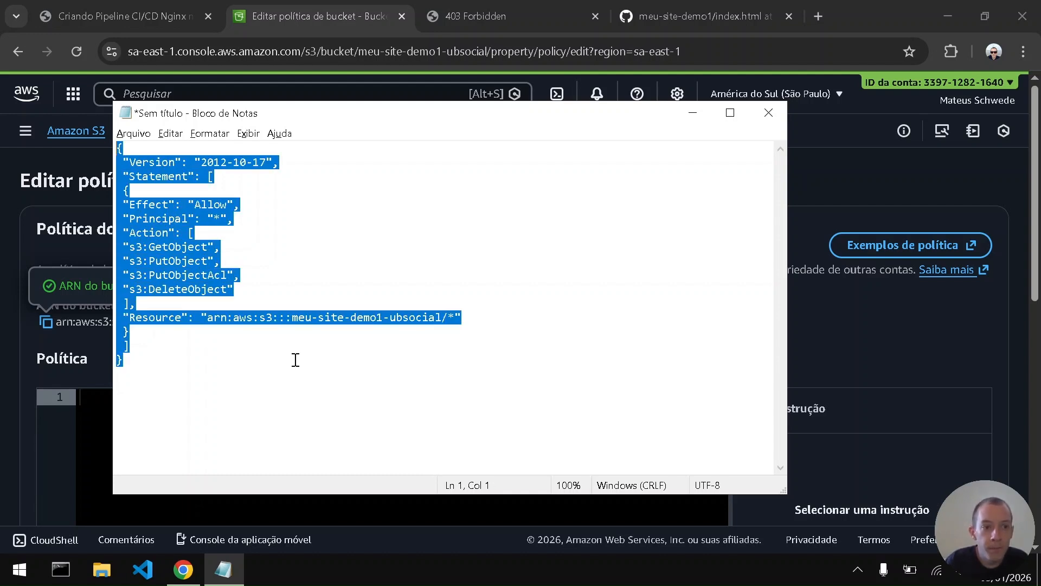
key("ctrl+c")
key("alt+Tab")
scroll(296, 360, "down", 2)
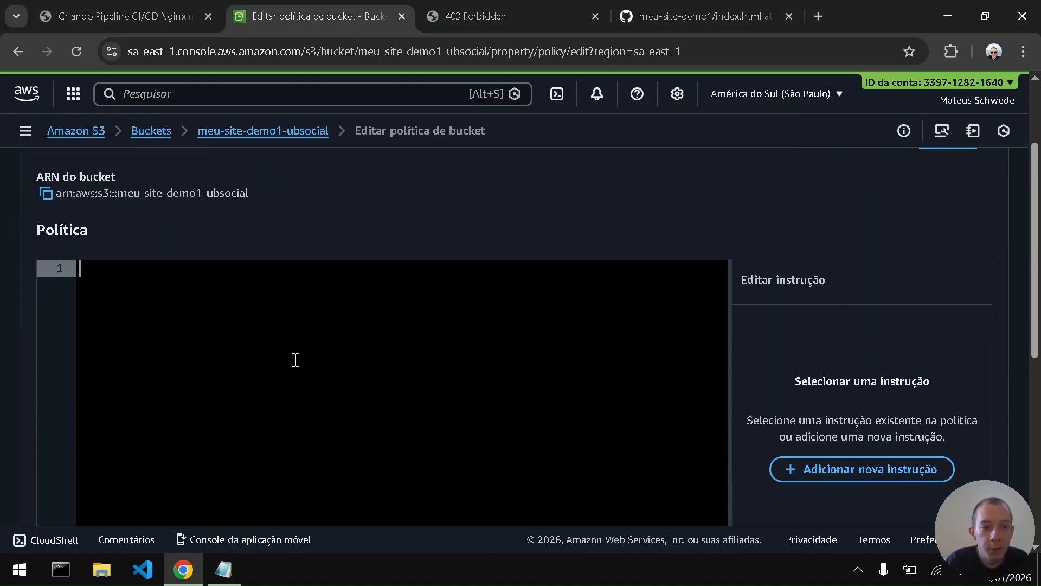
key("ctrl+v")
- Review the pasted bucket policy, save the changes and dismiss the notification
scroll(5, 422, "down", 3)
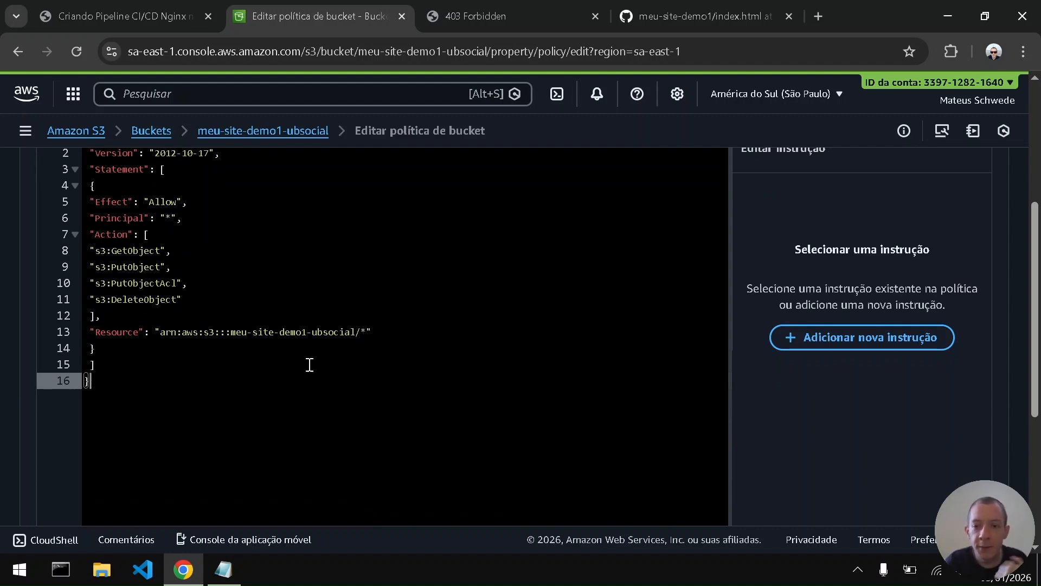
scroll(782, 390, "up", 2)
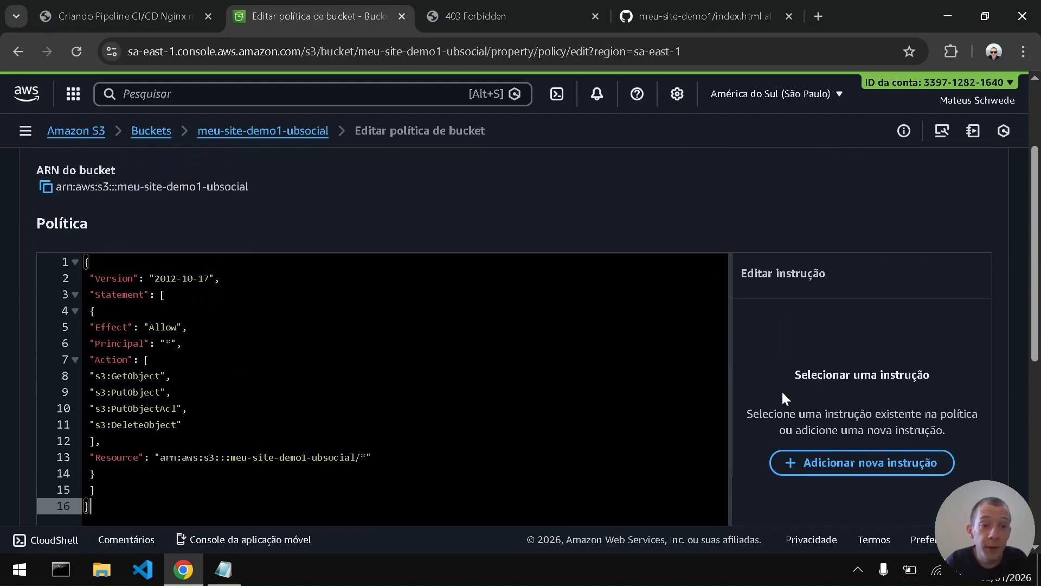
scroll(782, 390, "down", 8)
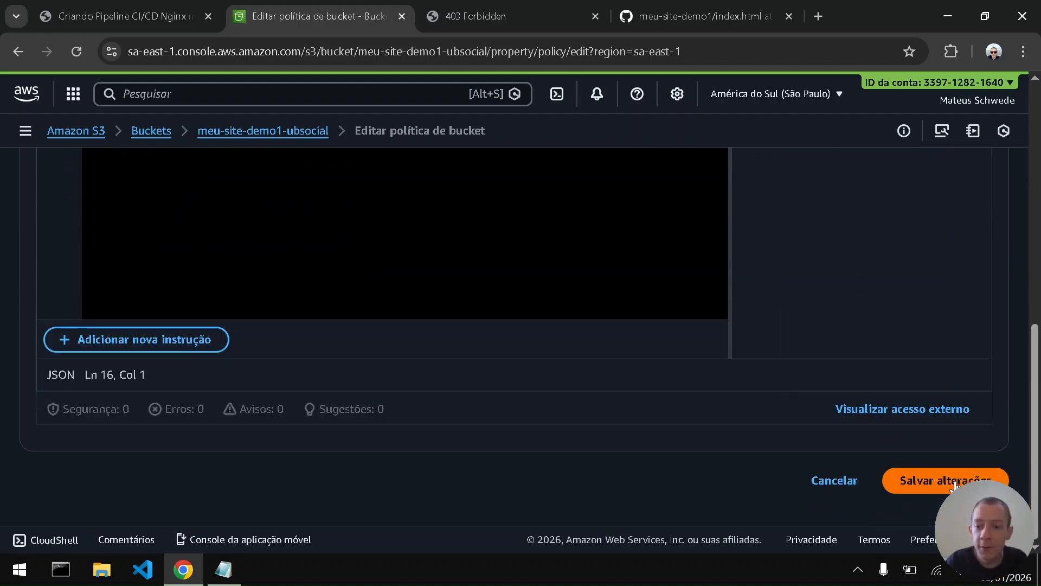
left_click(958, 481)
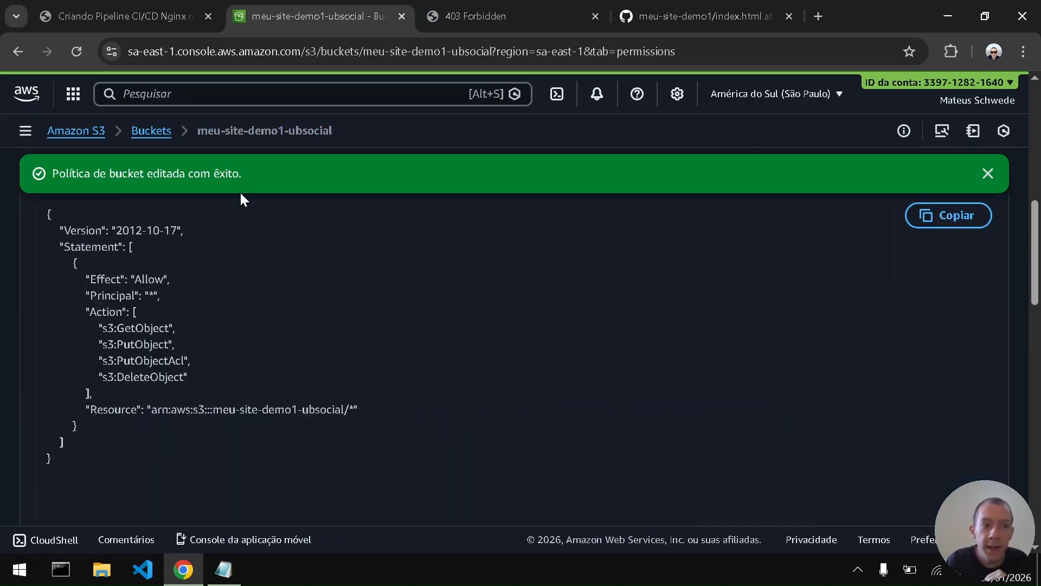
left_click(988, 174)
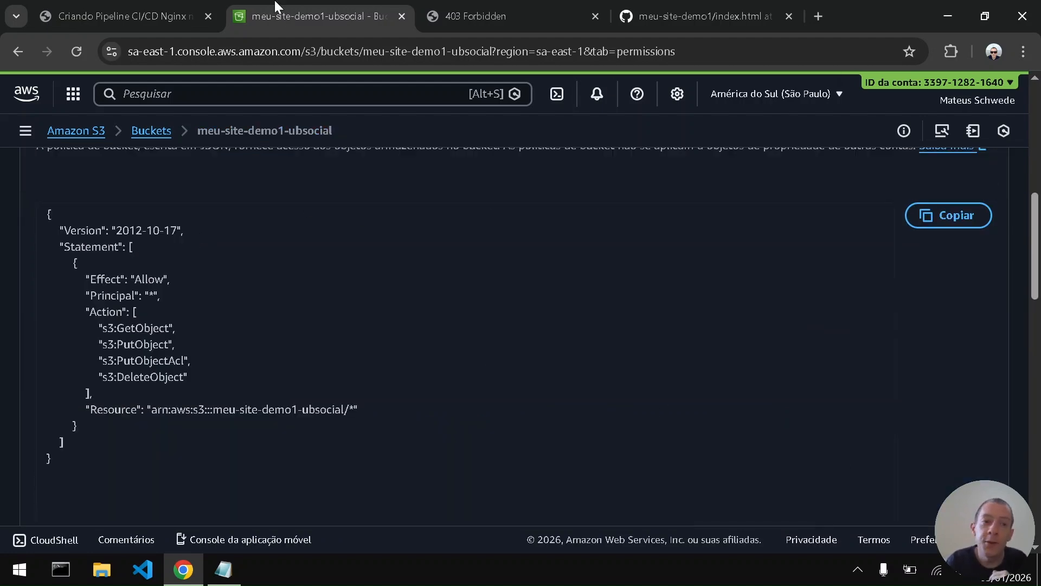
- Return to the PDF guide and show page 12, "Criar Pipeline no CodePipeline", in presentation mode
left_click(149, 7)
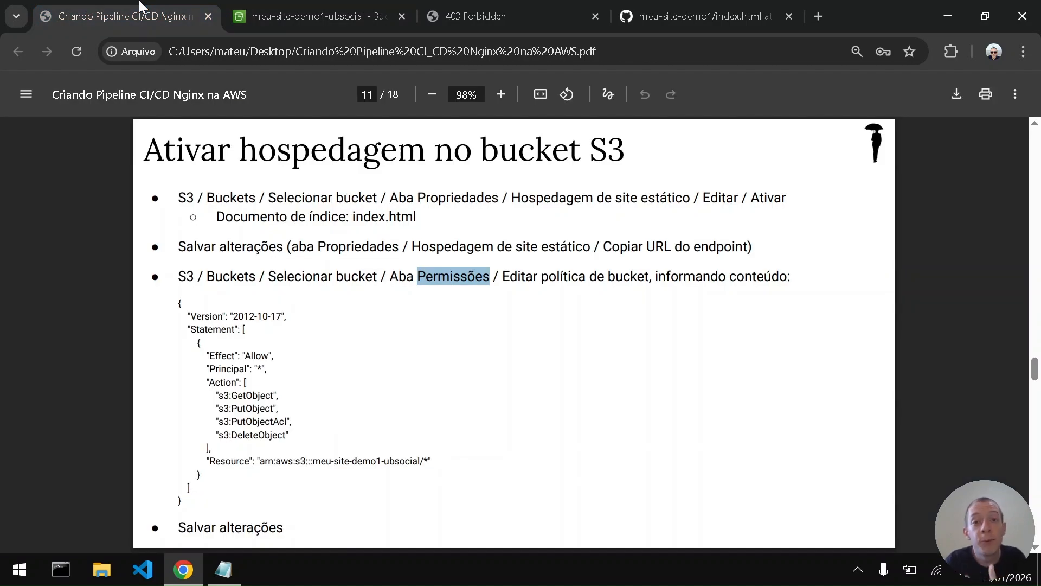
left_click(460, 376)
scroll(460, 376, "down", 1)
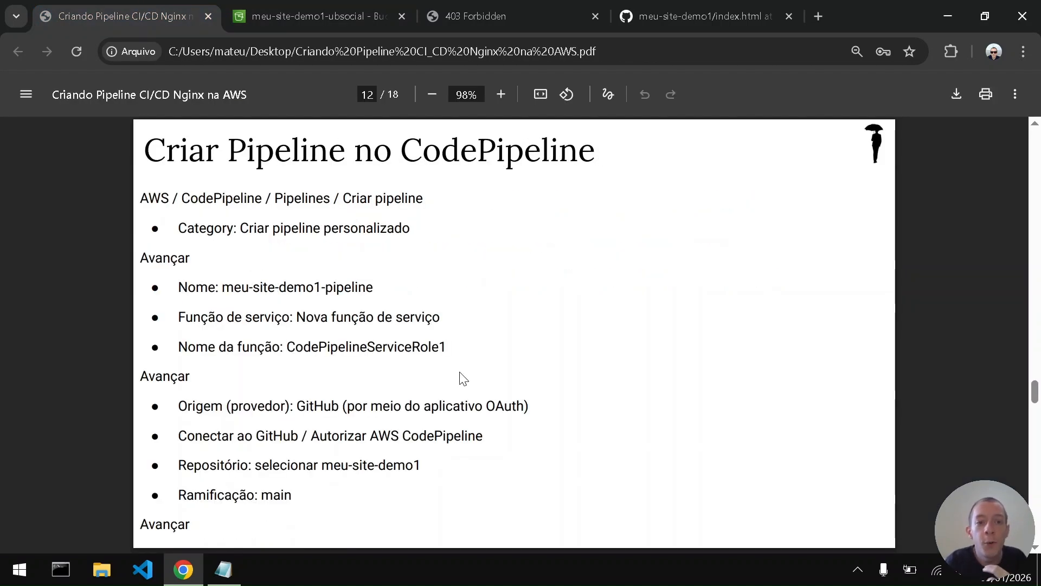
left_click(1015, 94)
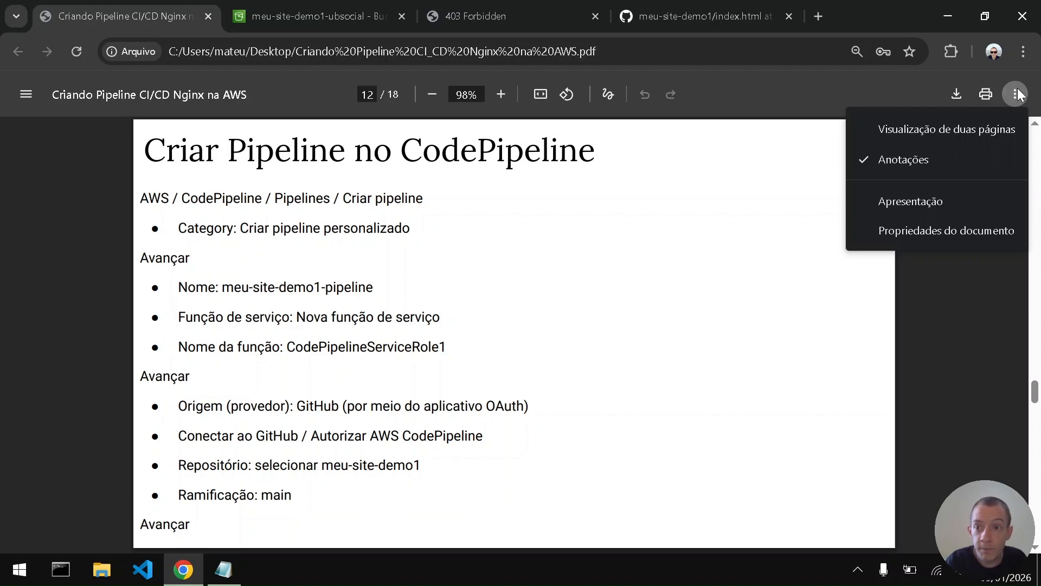
left_click(940, 203)
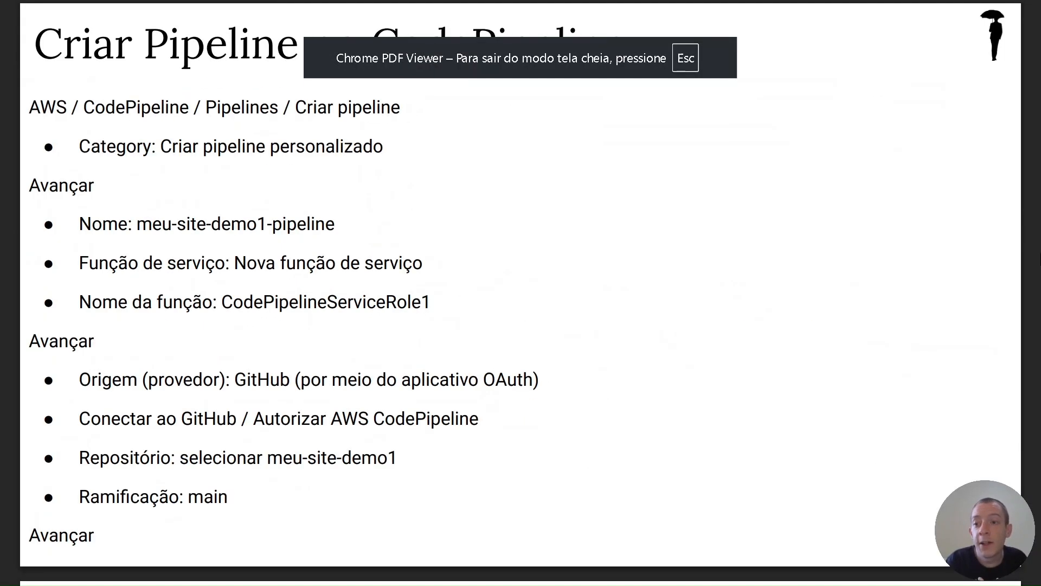
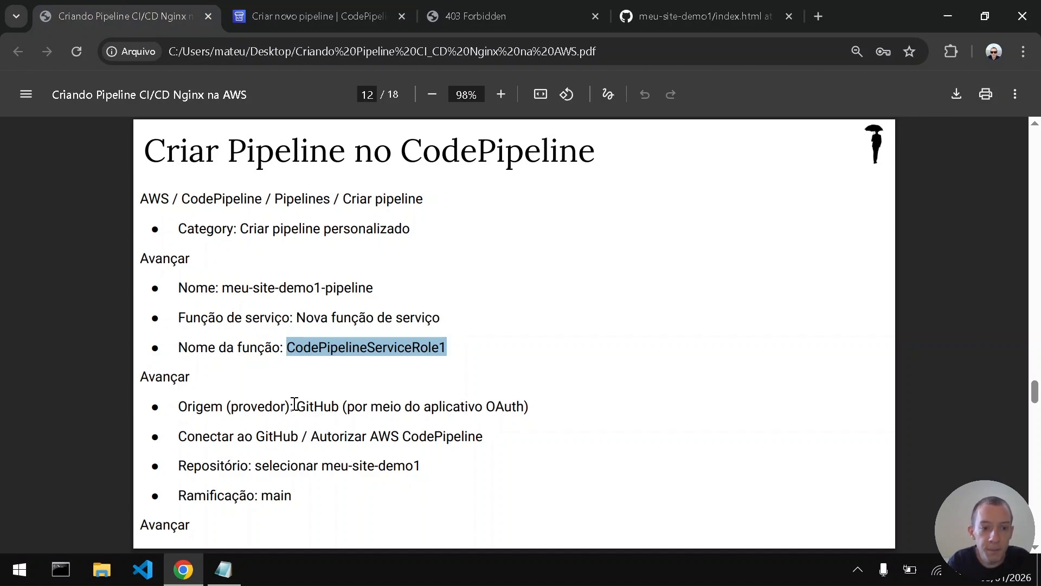
- Set the pipeline's source provider to GitHub (por meio do aplicativo OAuth) and confirm the OAuth connection to GitHub
left_click_drag(178, 407, 469, 408)
left_click(325, 16)
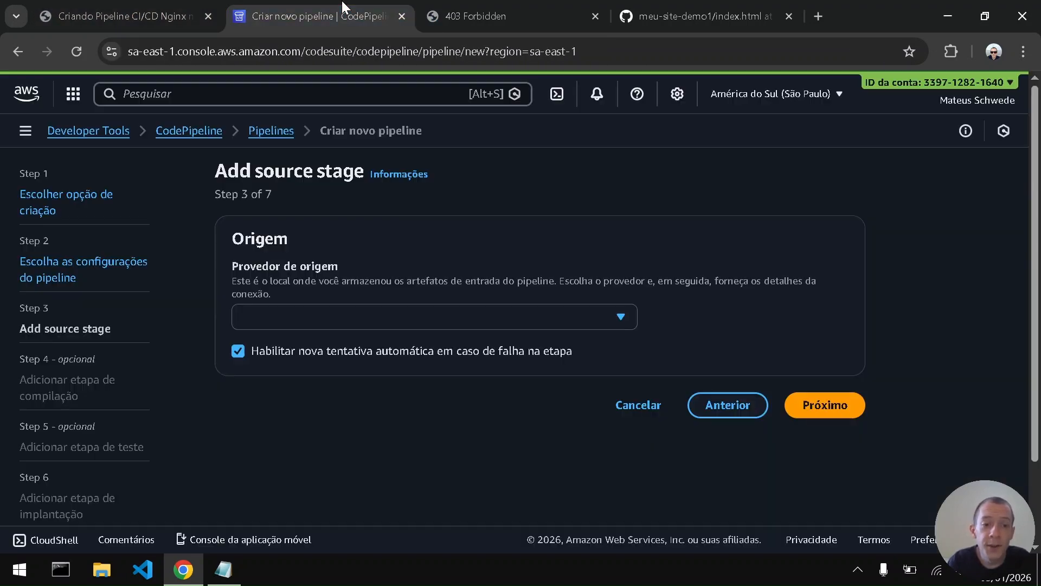
left_click(307, 329)
key("Down")
key("Down")
key("Down")
key("Down")
key("Down")
key("Down")
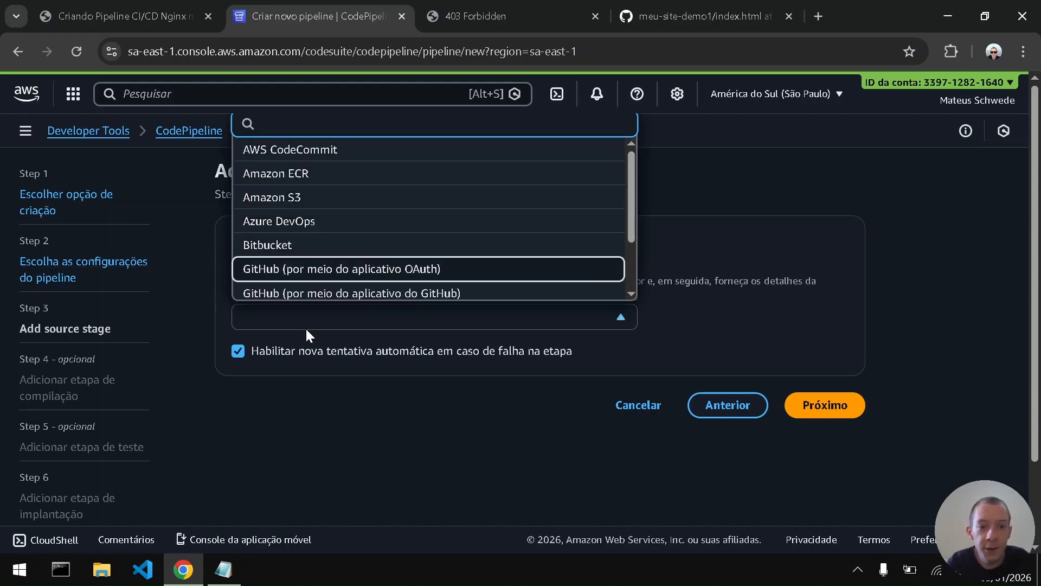
key("Return")
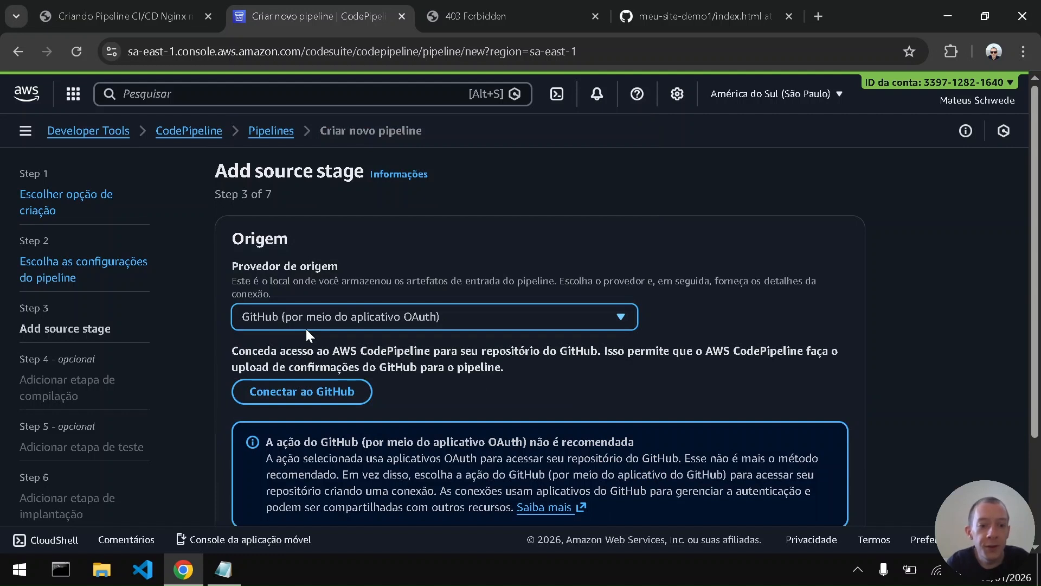
left_click(327, 391)
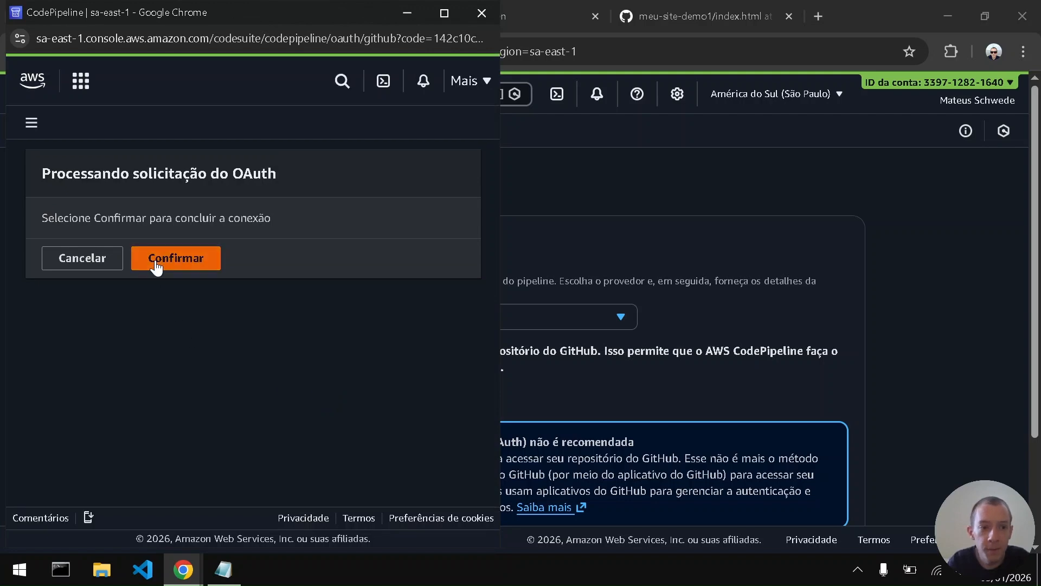
left_click(156, 263)
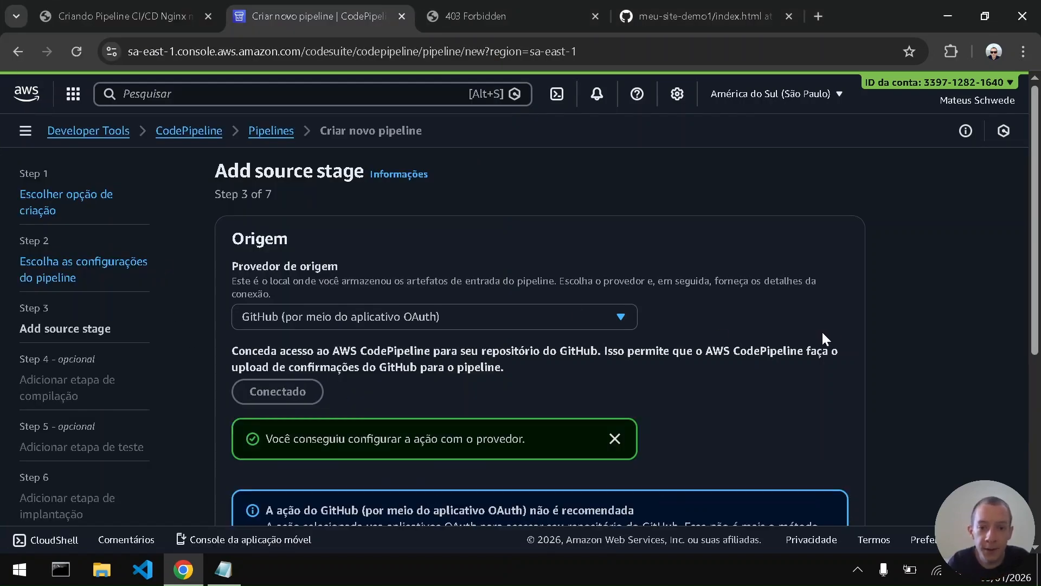
- Select meu-site-demo1 as the source stage's GitHub repository
scroll(871, 353, "down", 3)
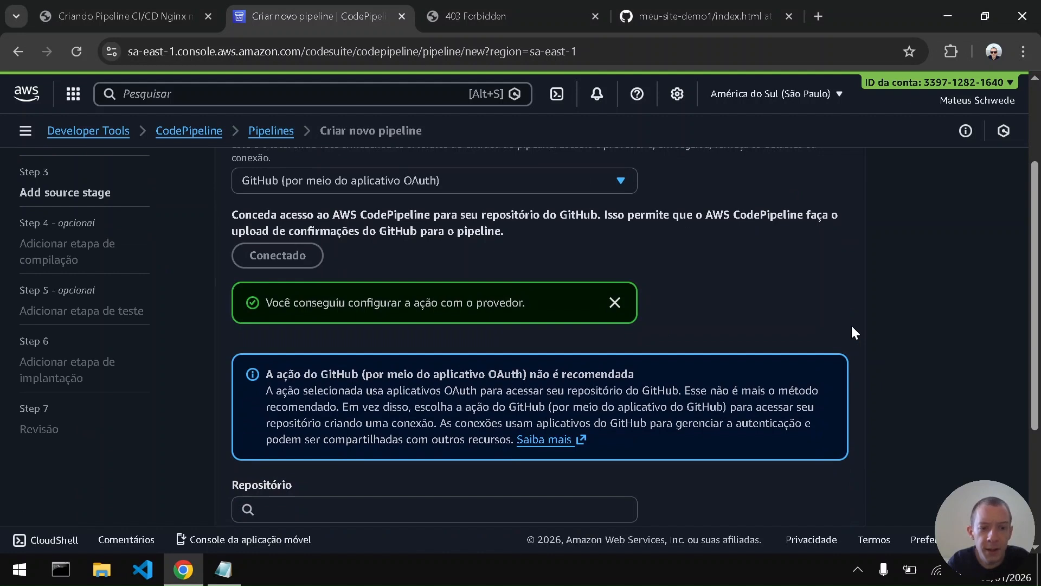
scroll(852, 326, "down", 2)
left_click(430, 390)
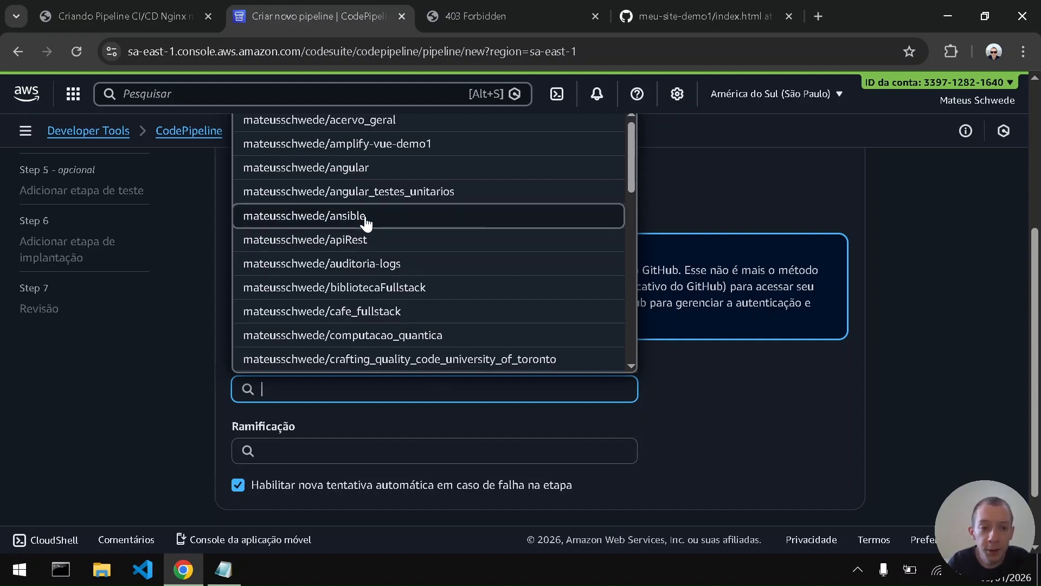
scroll(365, 223, "down", 5)
scroll(365, 223, "down", 5)
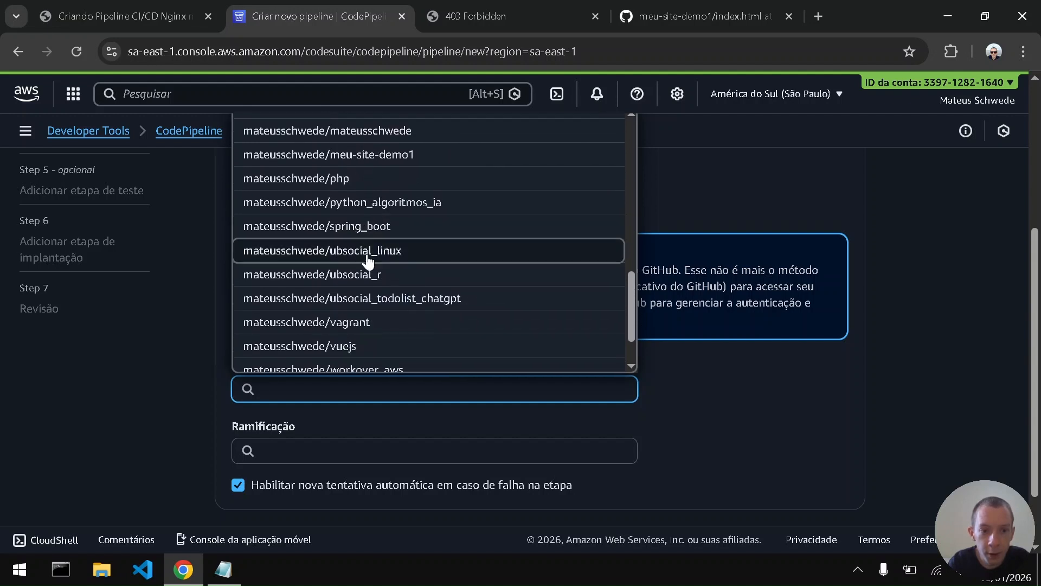
scroll(372, 279, "down", 2)
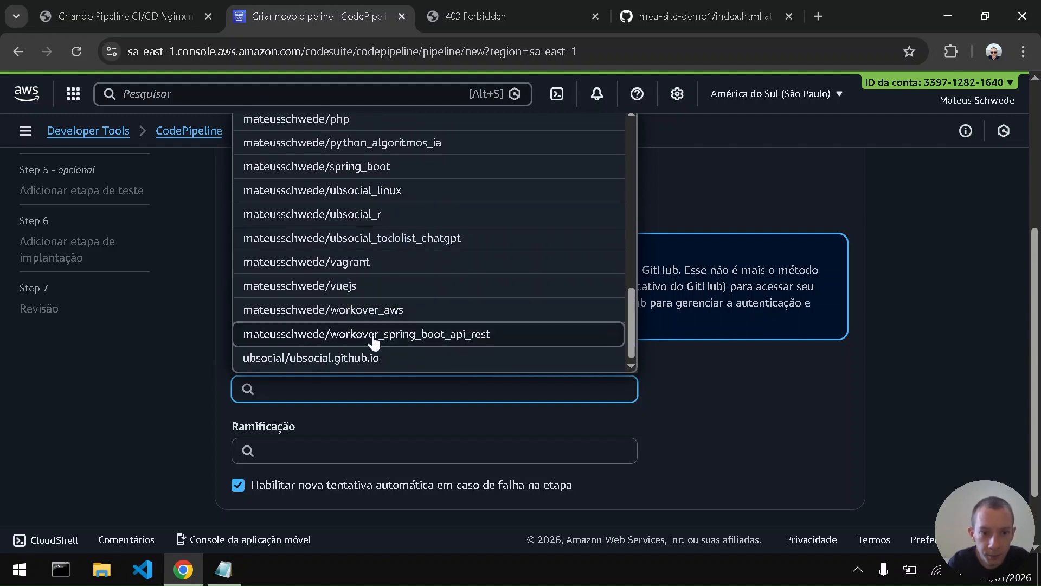
scroll(454, 319, "up", 1)
scroll(454, 318, "up", 2)
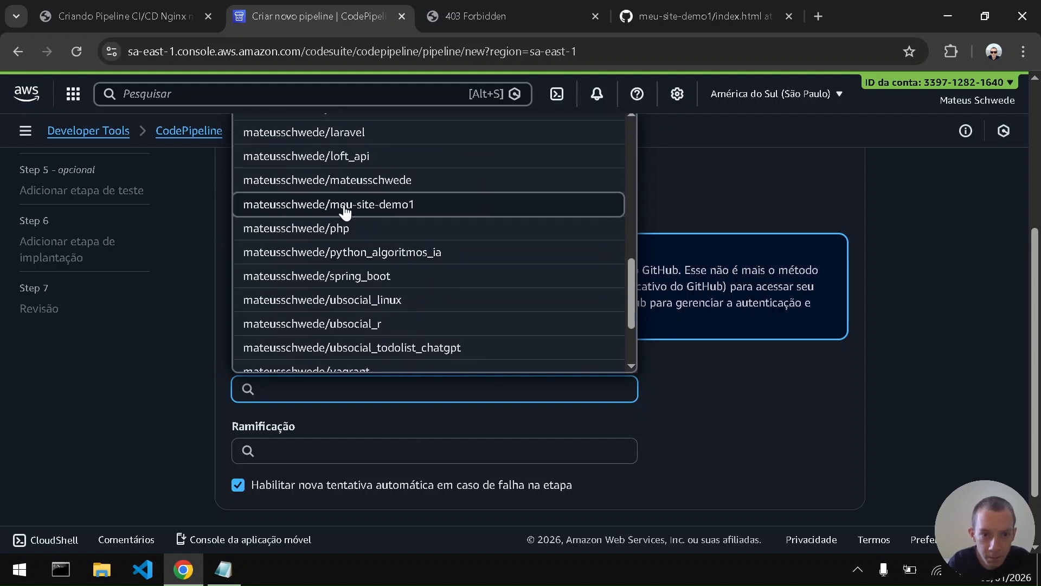
left_click(348, 206)
- Choose the main branch for the source stage and advance to the build stage
left_click(286, 446)
key("Down")
key("Return")
left_click(699, 424)
scroll(699, 425, "down", 2)
left_click(825, 464)
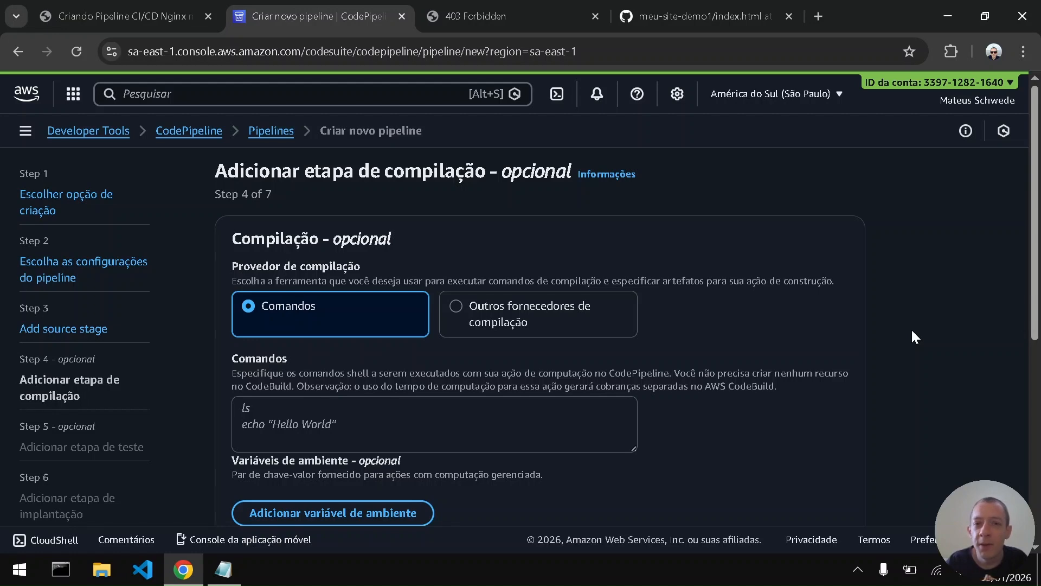
- Skip both the optional build stage and the optional test stage of the new pipeline
scroll(912, 332, "down", 6)
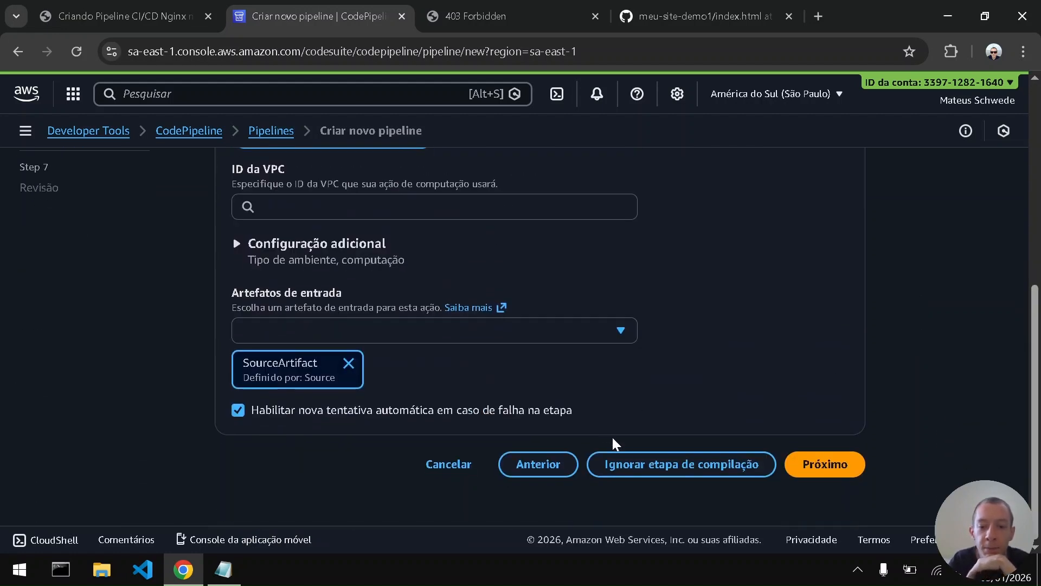
left_click(635, 464)
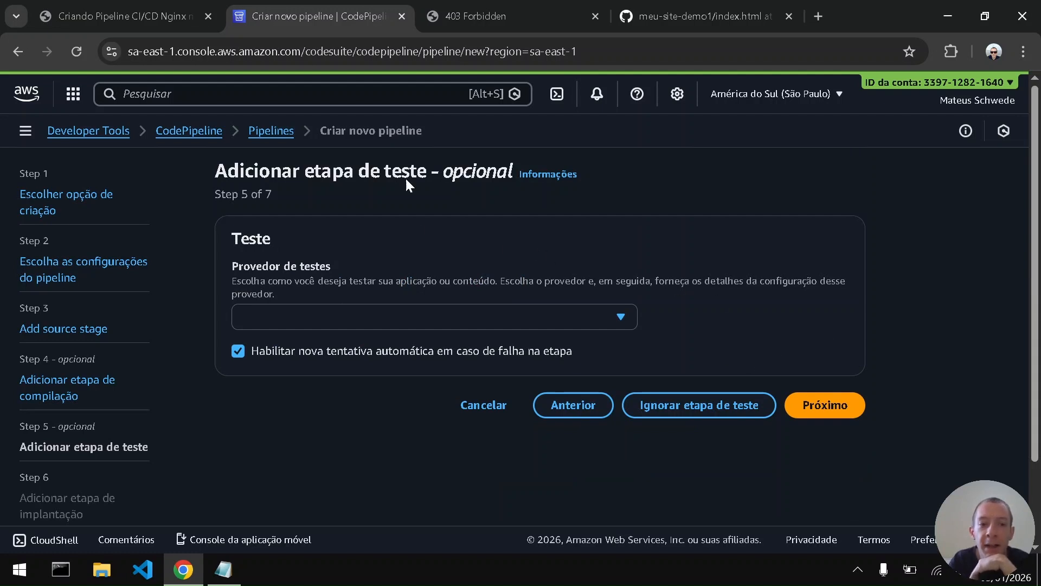
left_click(698, 406)
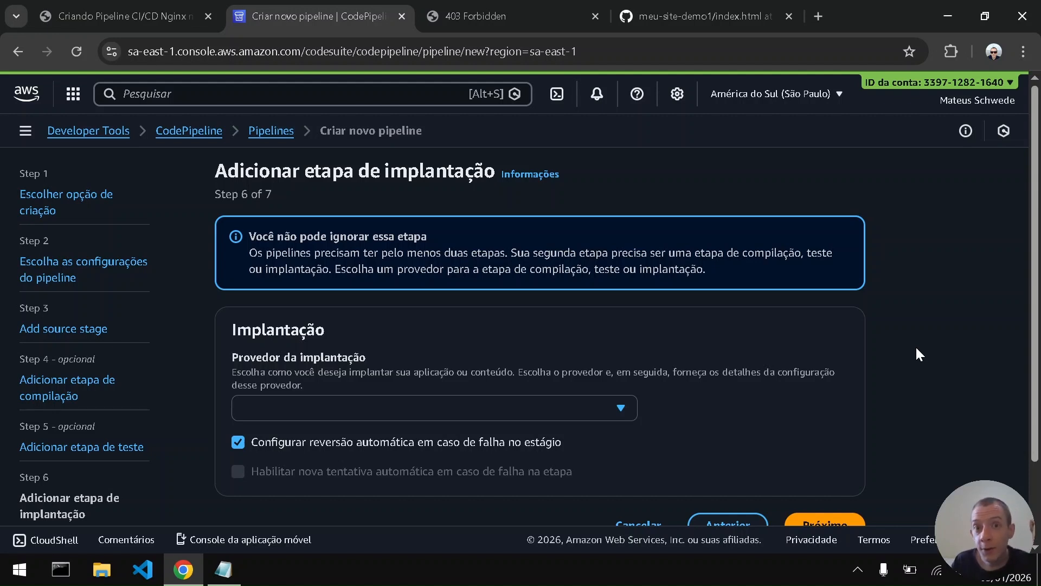
- Check the deployment provider in the PDF guide and set the deploy stage's provider to Amazon S3
left_click(729, 8)
left_click(392, 2)
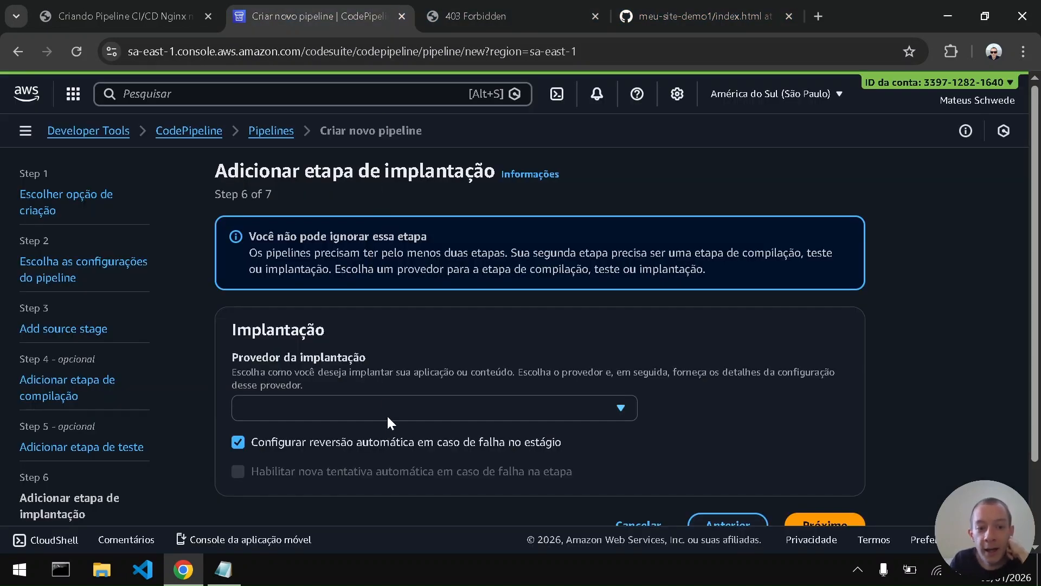
left_click(116, 15)
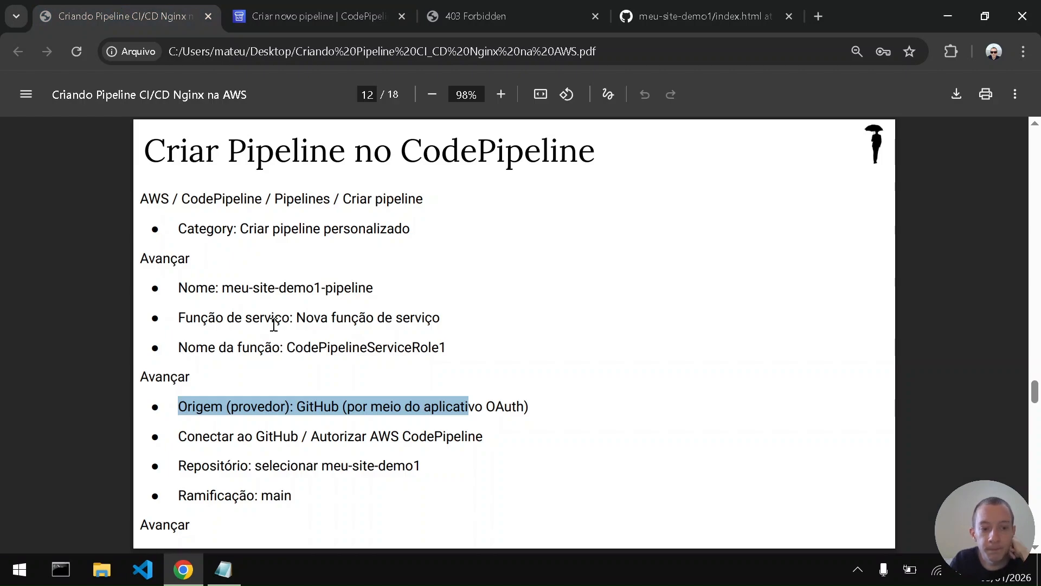
scroll(274, 325, "down", 8)
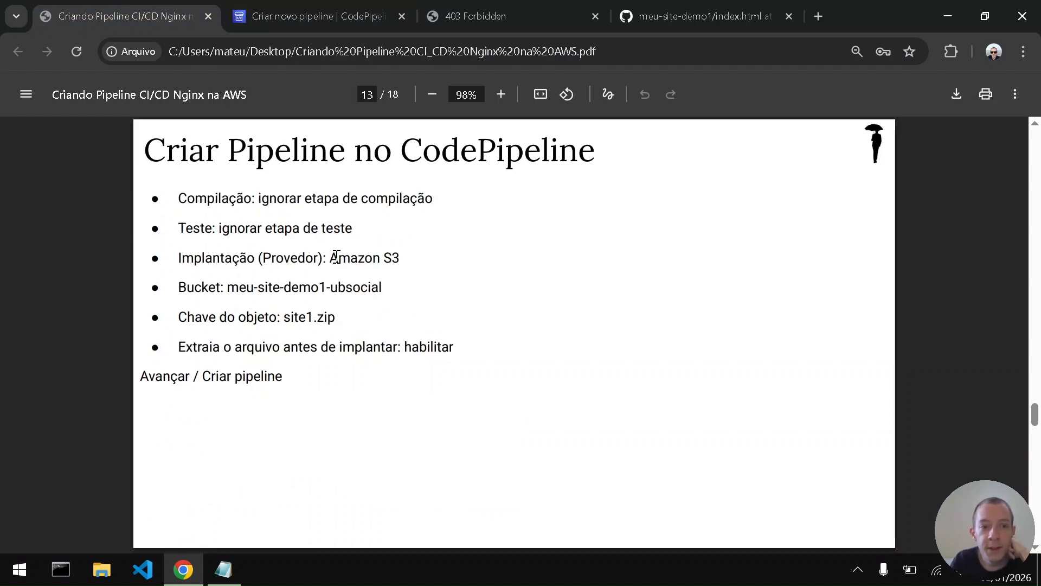
left_click_drag(338, 259, 402, 259)
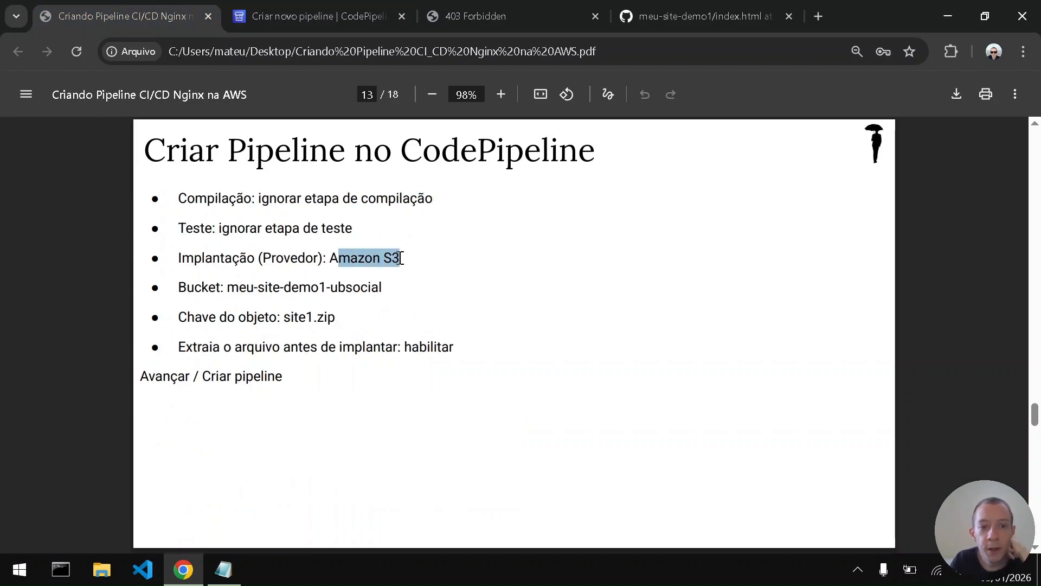
left_click(516, 8)
left_click(369, 7)
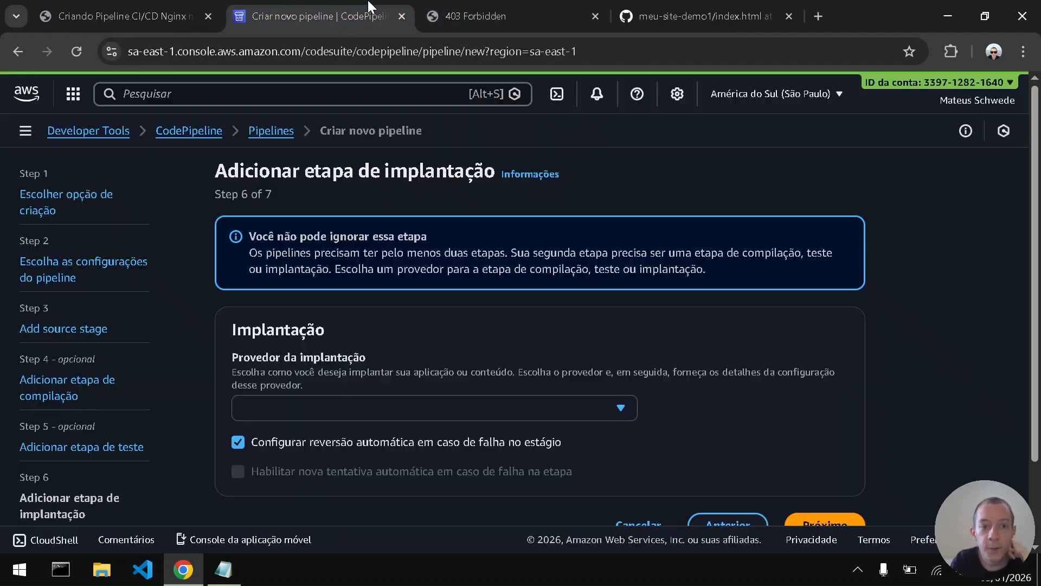
left_click(392, 413)
type("s3")
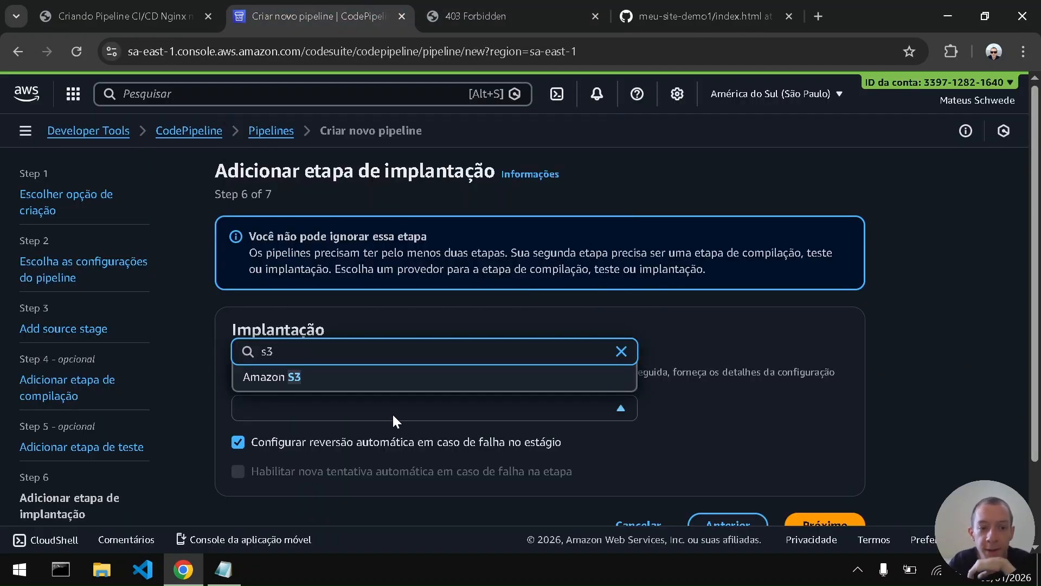
left_click(319, 379)
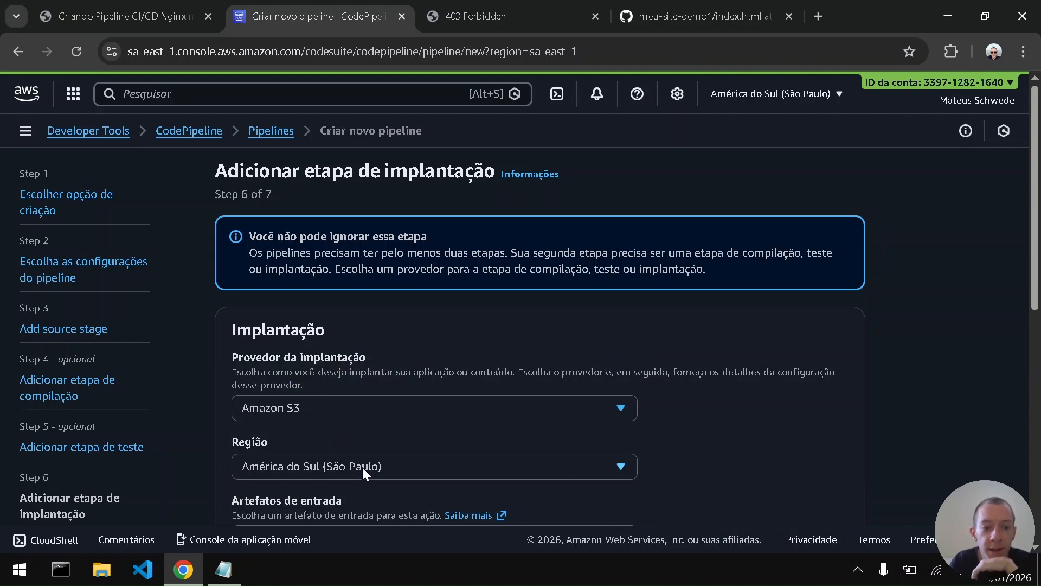
- Select meu-site-demo1-ubsocial as the deploy stage's destination bucket
scroll(362, 466, "down", 1)
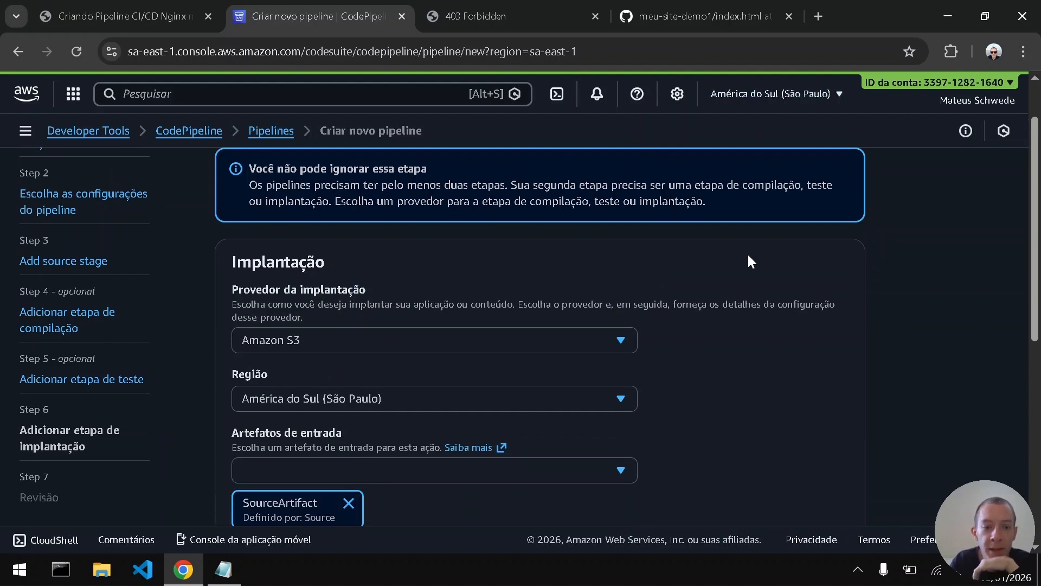
scroll(742, 261, "down", 2)
left_click(574, 346)
left_click(574, 346)
scroll(480, 437, "down", 2)
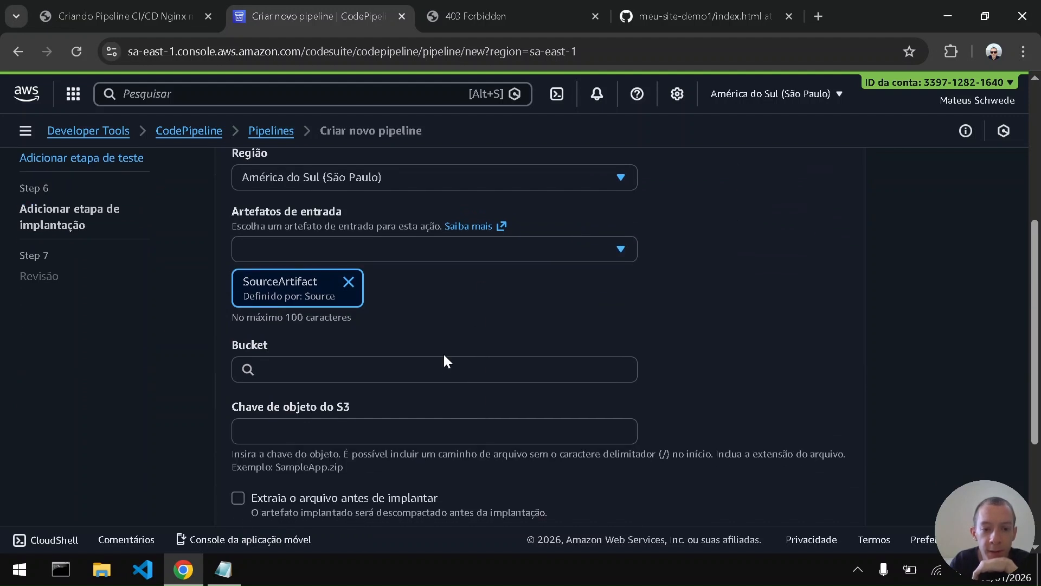
left_click(453, 377)
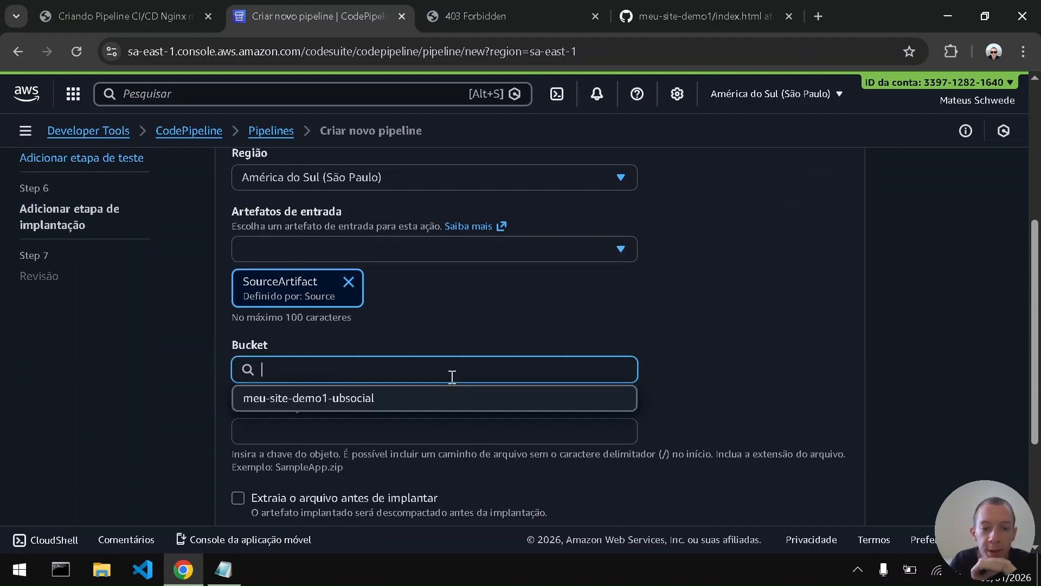
left_click(347, 404)
- Copy site1.zip from the PDF guide and paste it as the deploy stage's S3 object key
left_click(347, 425)
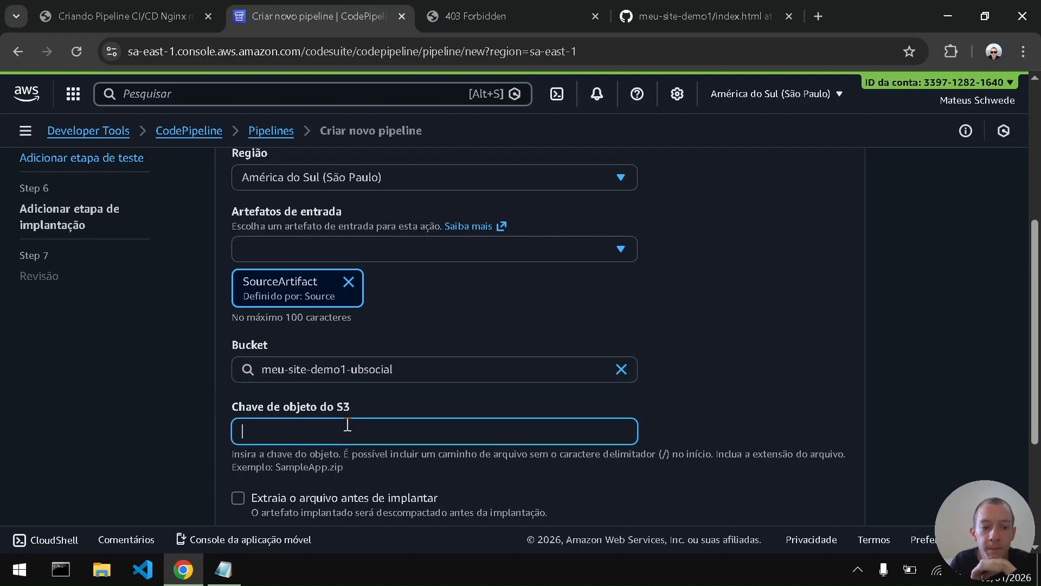
left_click(130, 7)
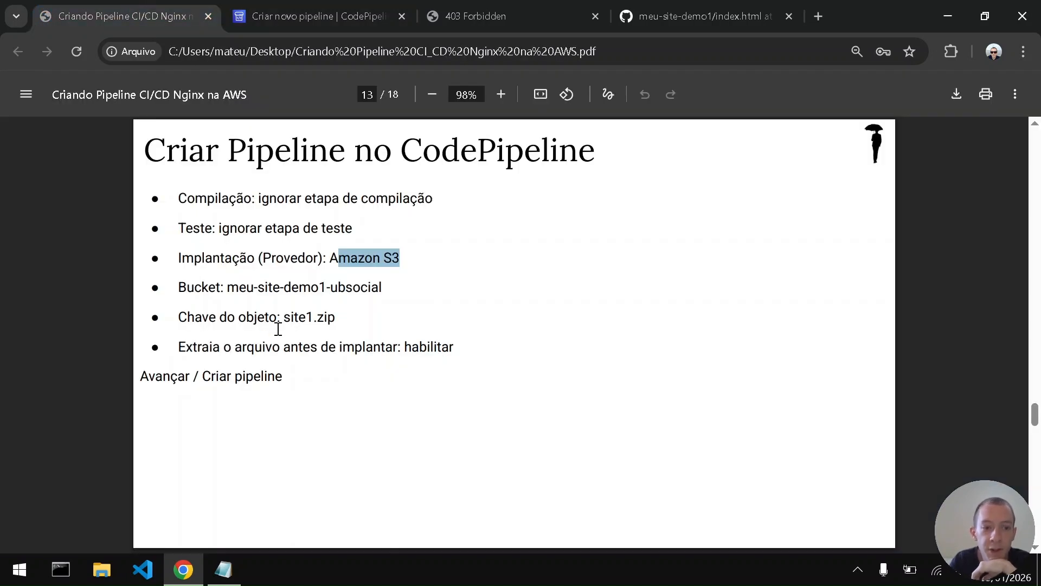
left_click_drag(284, 320, 338, 321)
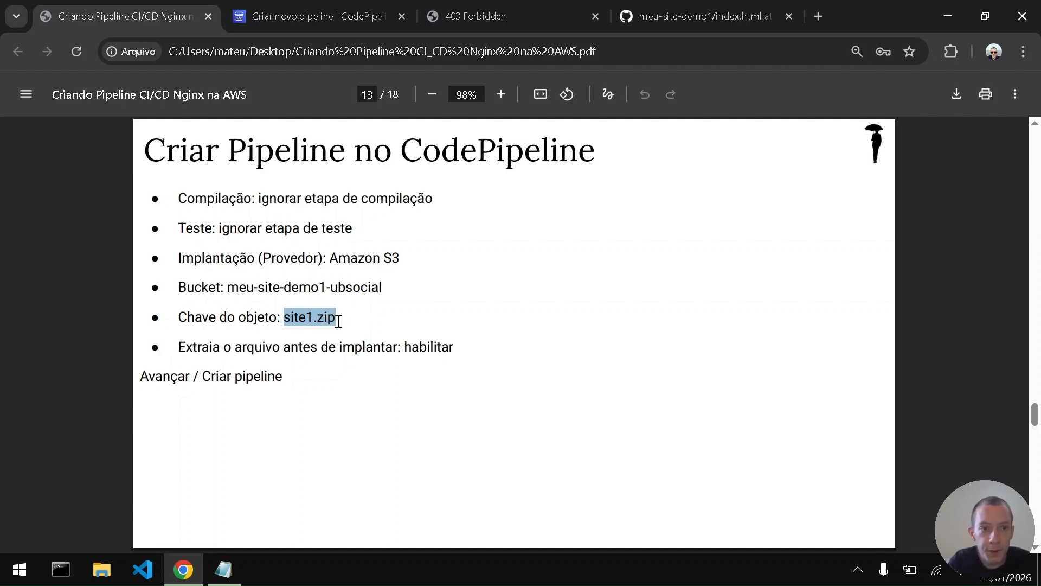
key("ctrl+c")
key("ctrl+Tab")
key("ctrl+v")
left_click(881, 324)
- Enable extracting the file before deployment, check the settings against the PDF guide and advance to the review step
scroll(881, 324, "down", 2)
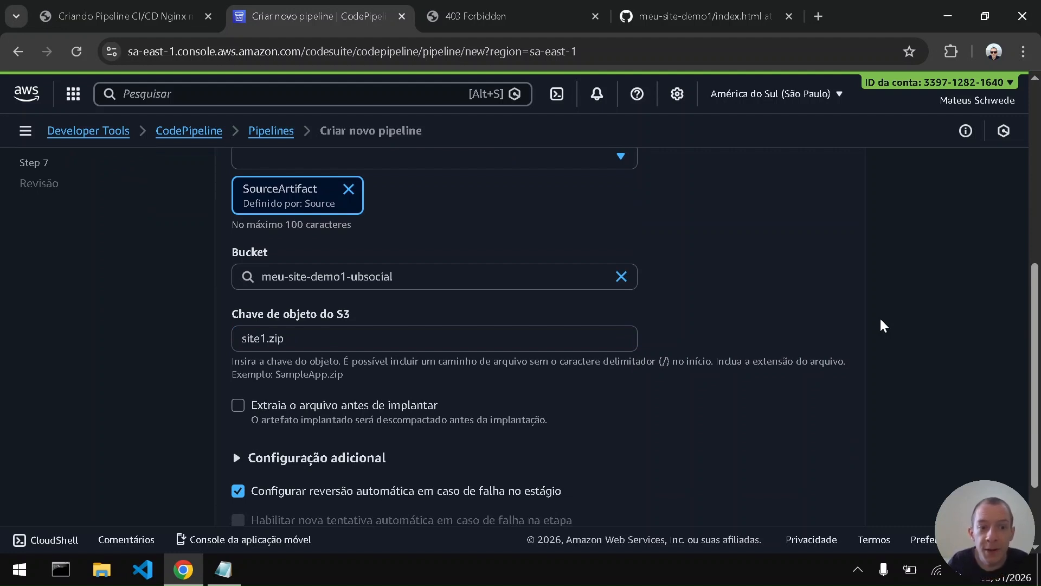
left_click(238, 406)
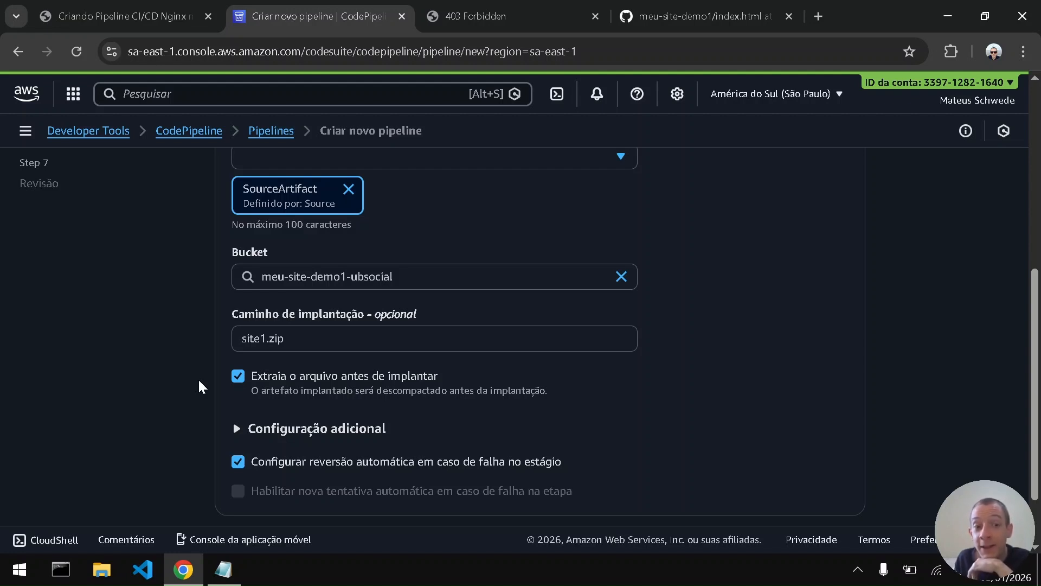
scroll(201, 379, "down", 2)
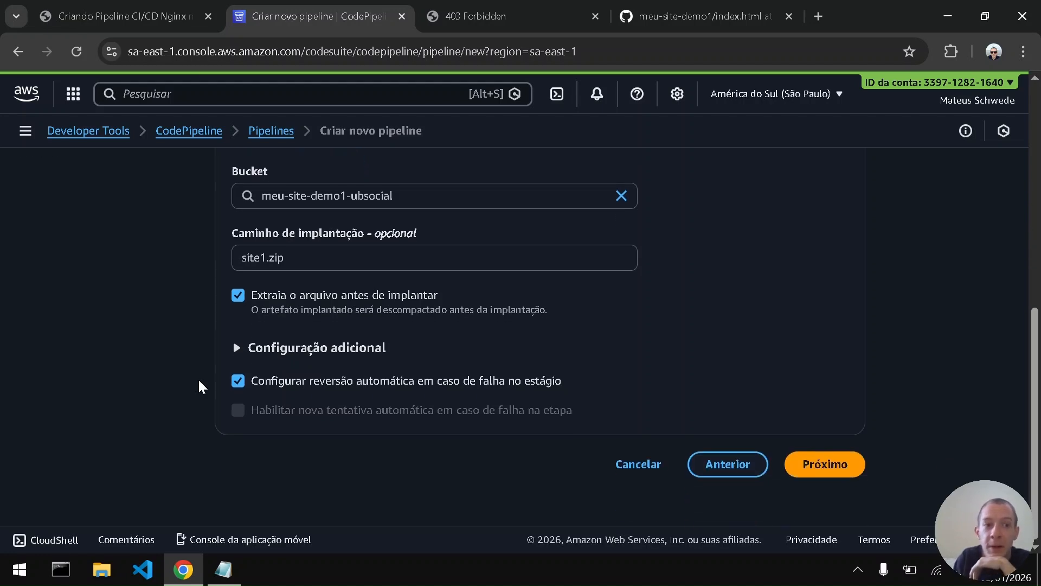
left_click(188, 8)
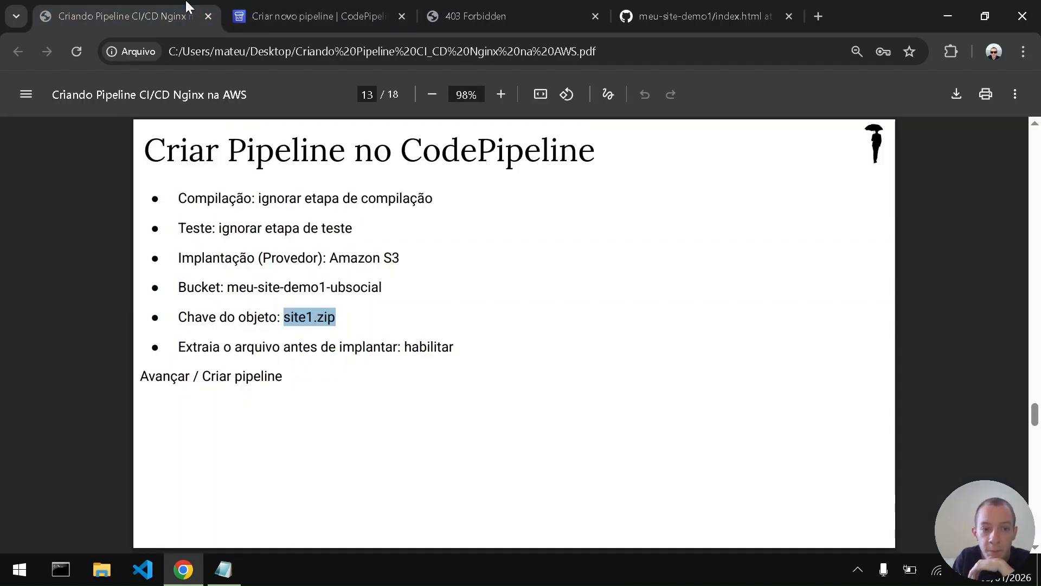
left_click(331, 8)
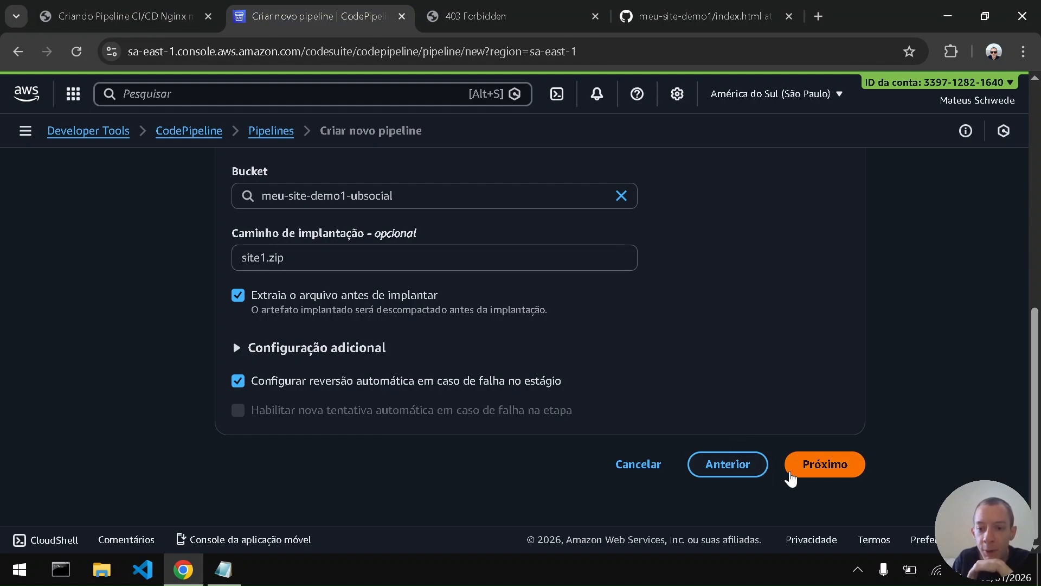
left_click(792, 473)
- Create the pipeline from the review page and dismiss the success notification
scroll(573, 381, "down", 15)
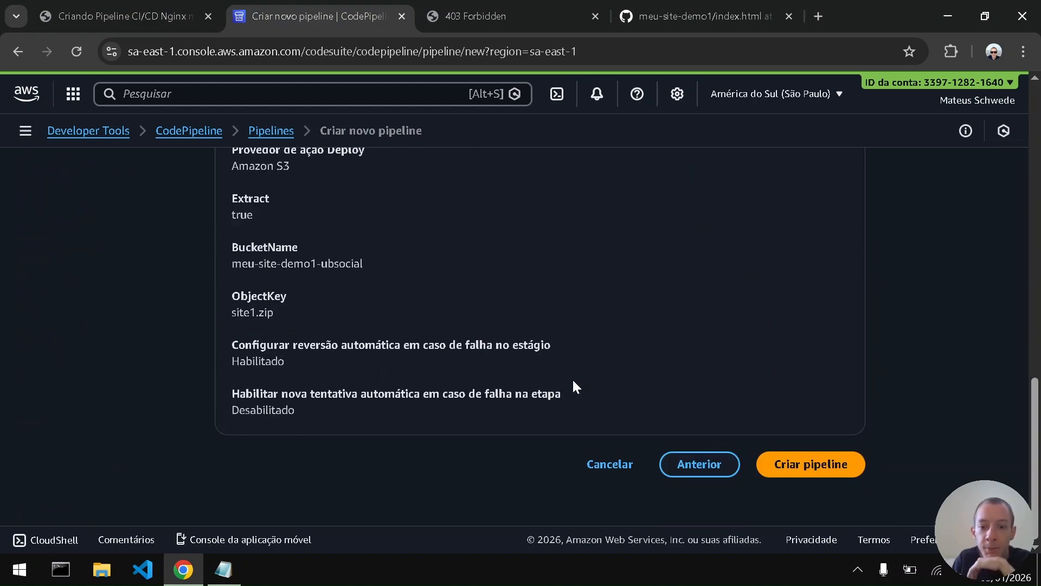
left_click(814, 465)
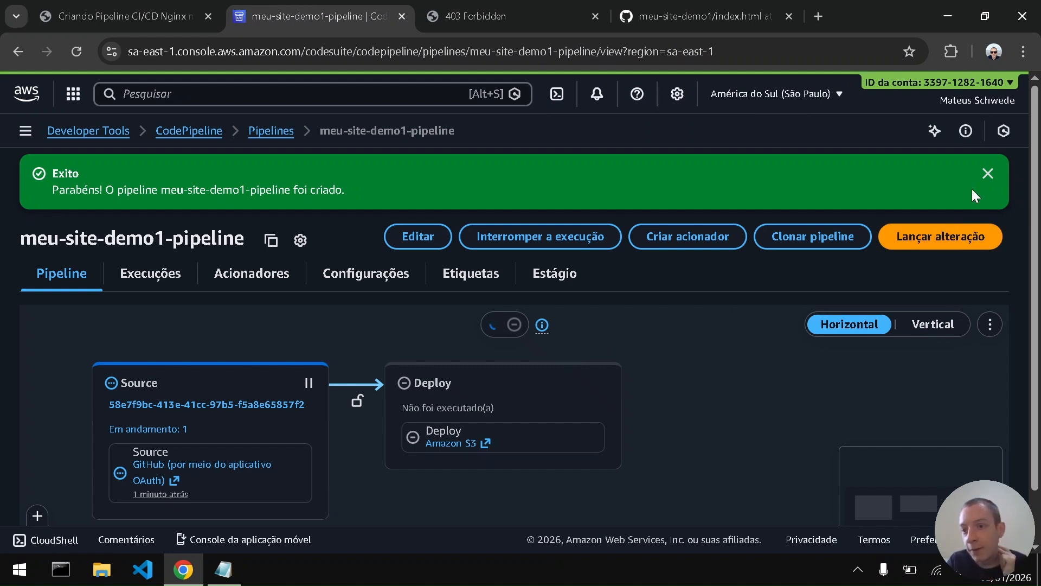
left_click(987, 174)
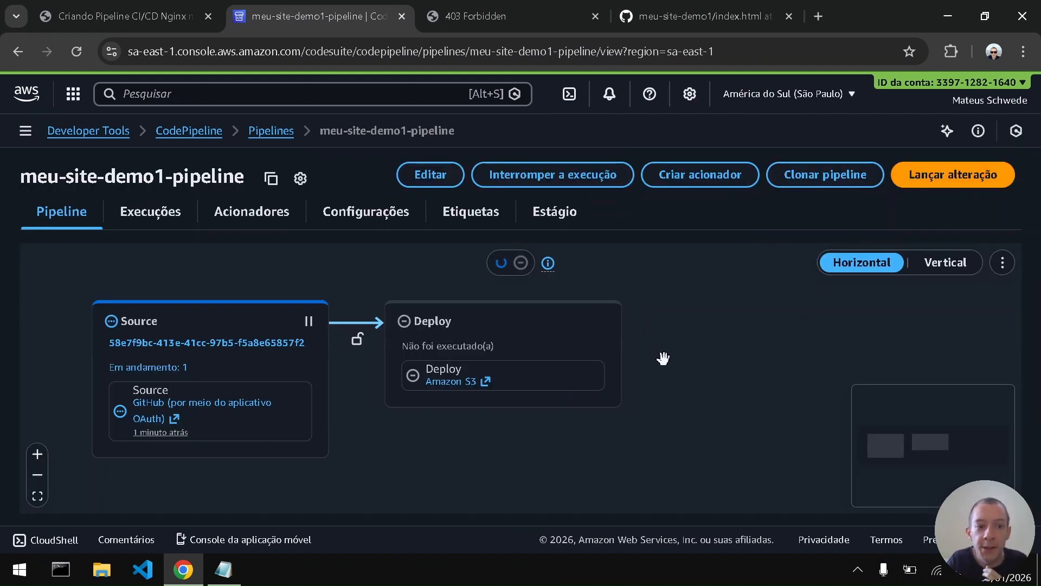
- Check the execution status of the Source and Deploy stages in meu-site-demo1-pipeline
scroll(663, 358, "down", 1)
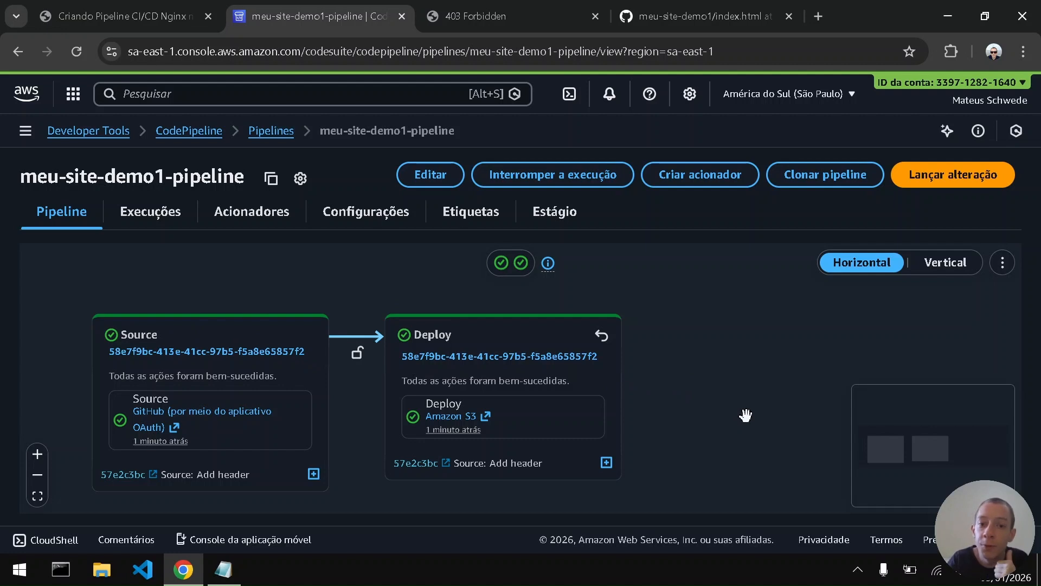
scroll(747, 416, "down", 1)
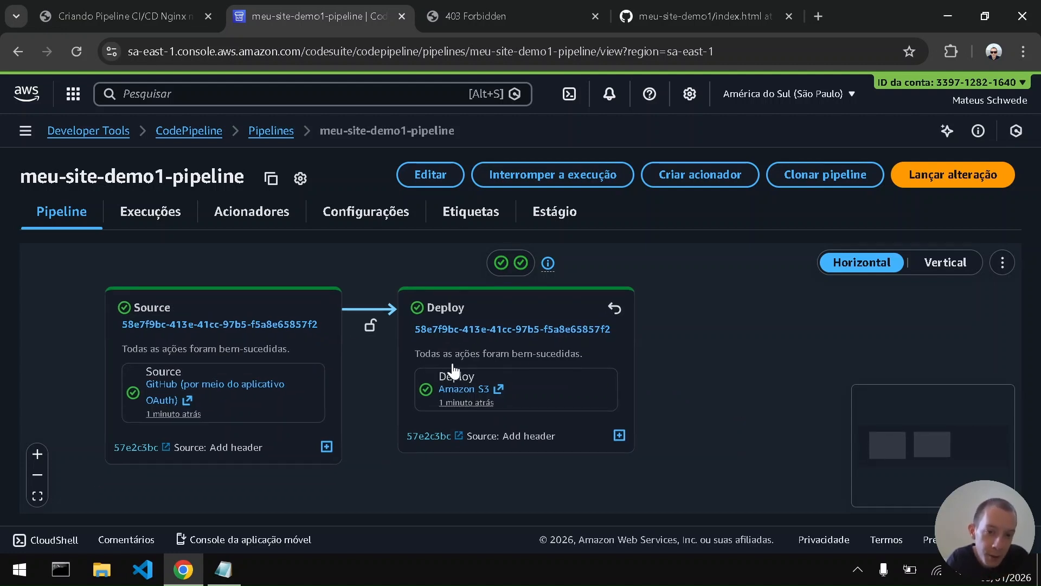
scroll(688, 397, "down", 2)
scroll(689, 399, "up", 2)
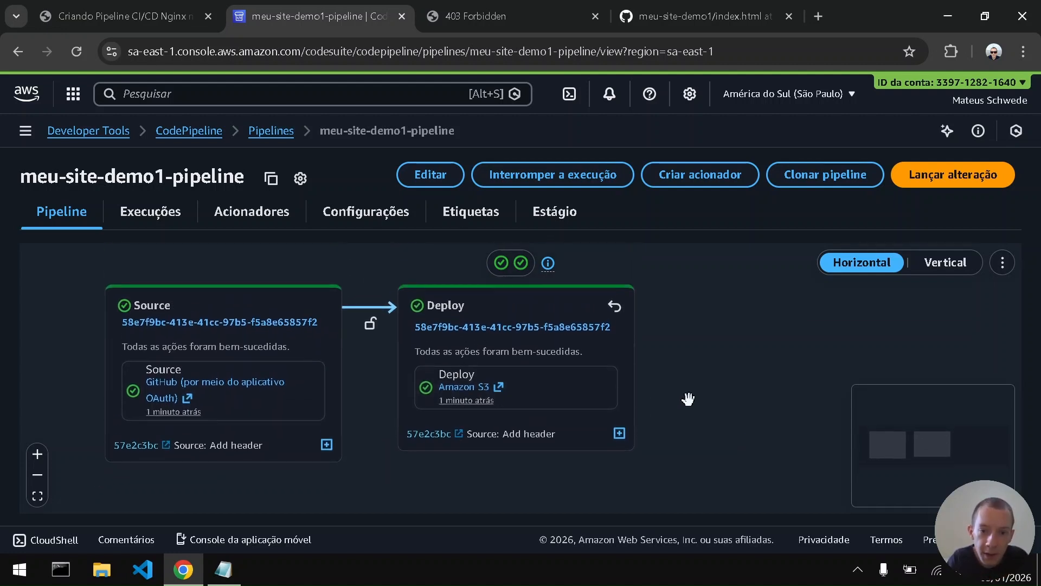
- Read the PDF guide's Conferir Pipeline page and compare its checks with the pipeline view
left_click(163, 7)
key("Right")
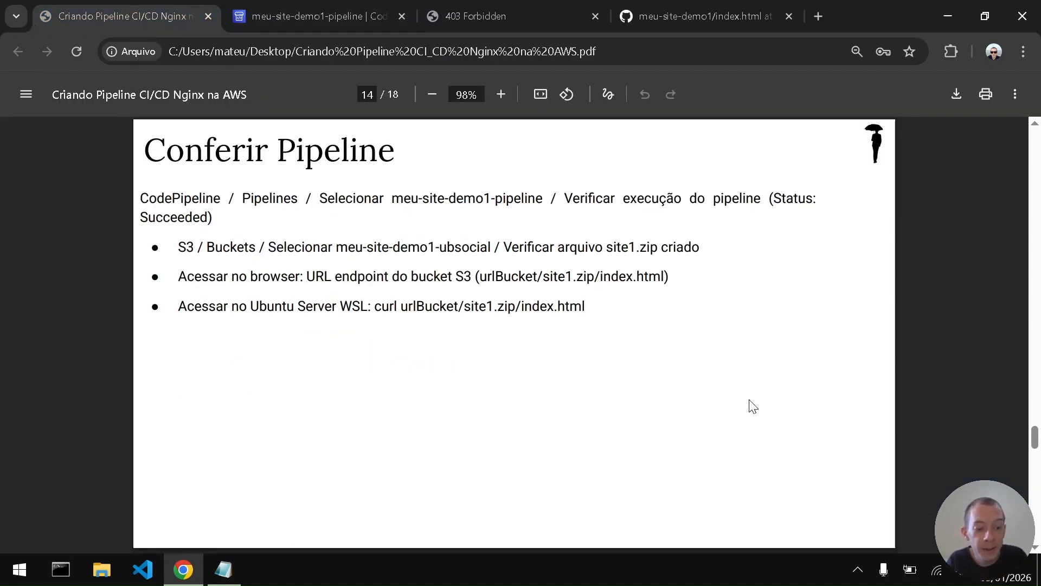
key("ctrl+Tab")
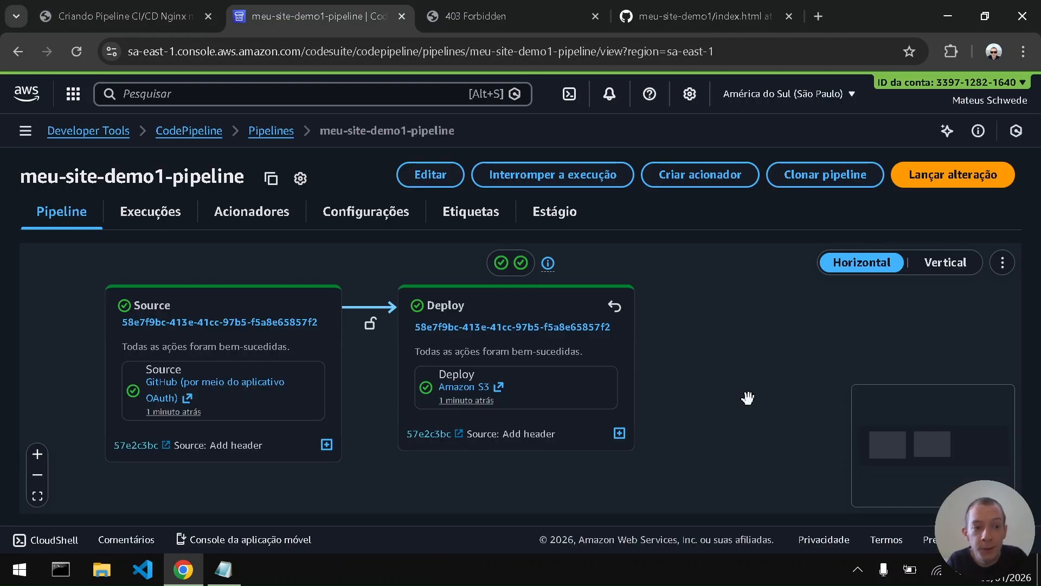
left_click(93, 3)
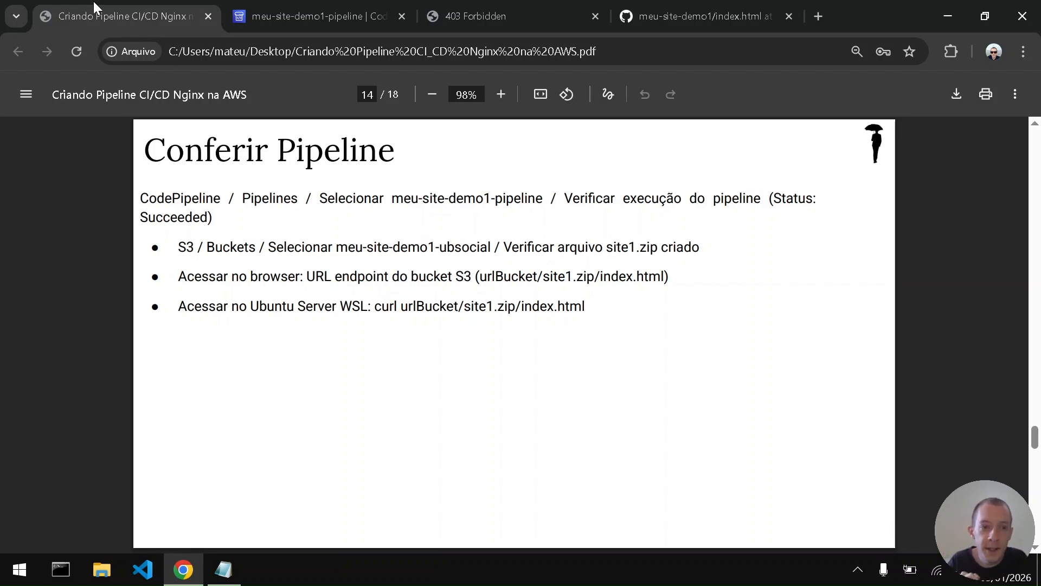
key("ctrl+Tab")
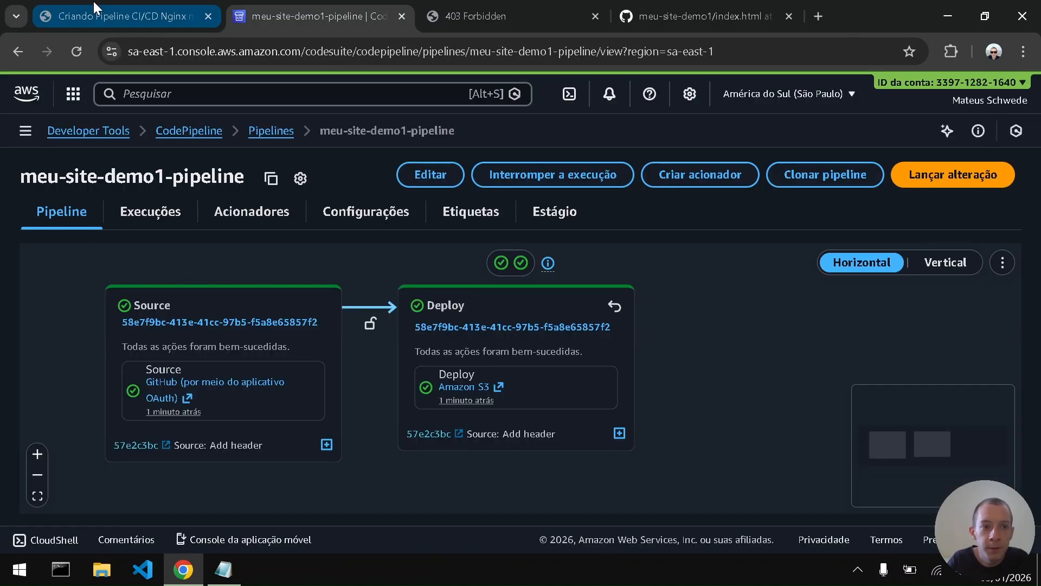
- Open the AWS console home in a new tab, search for s3 and go to the bucket list
middle_click(21, 103)
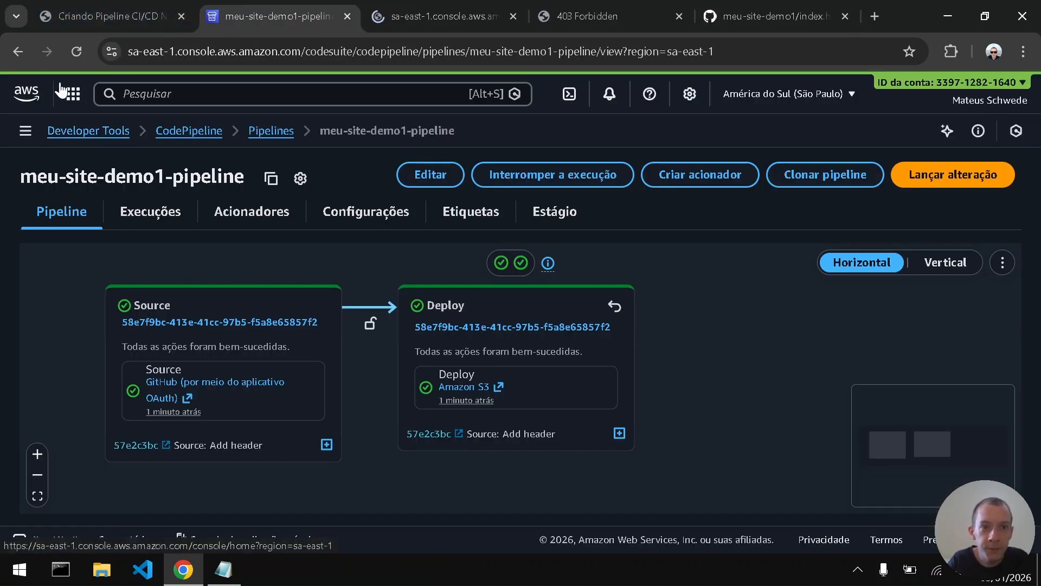
left_click(434, 2)
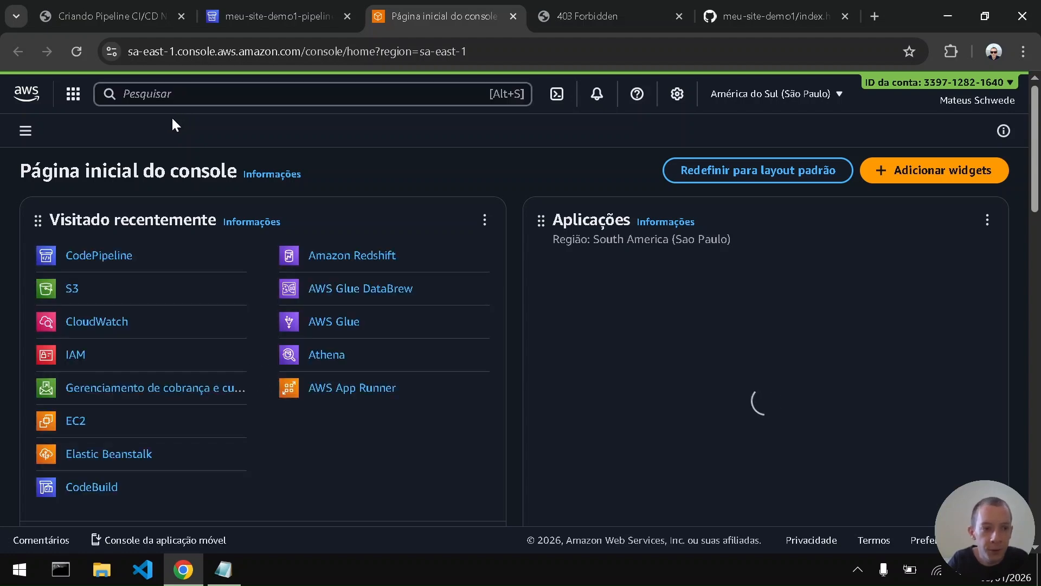
left_click(158, 95)
type("s3")
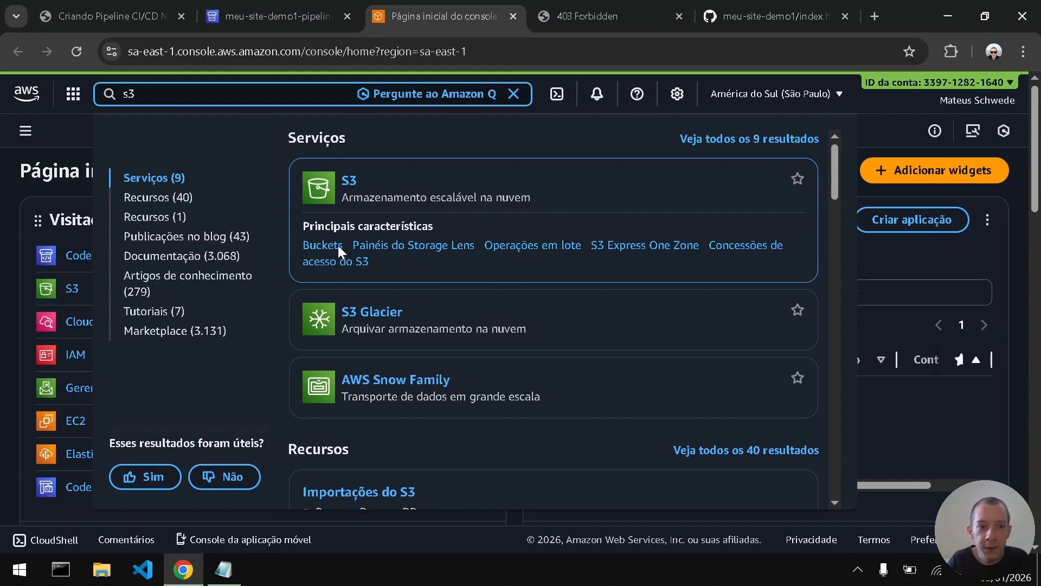
left_click(322, 244)
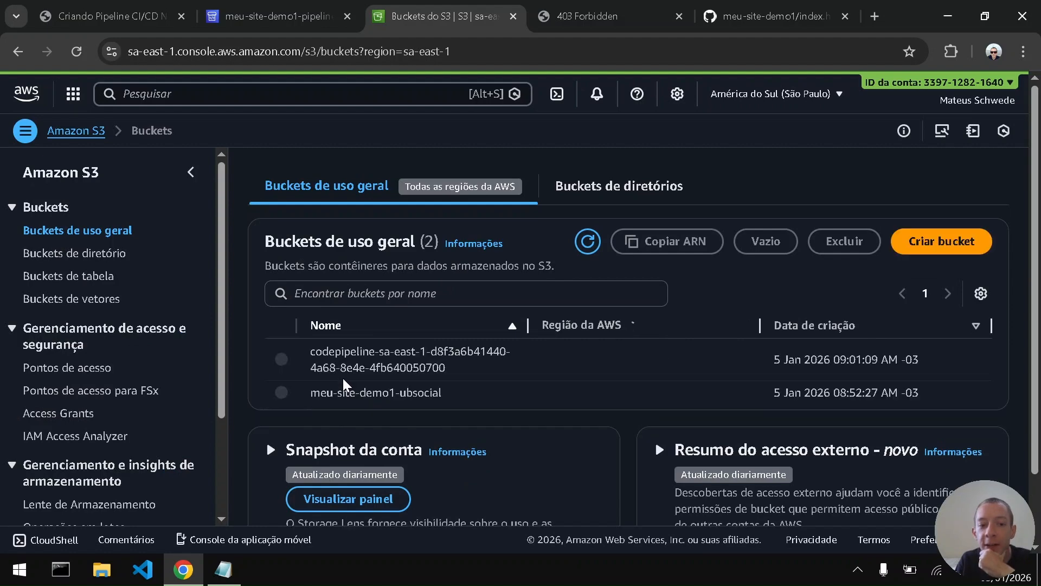
- Inspect the CodePipeline artifact bucket down to the SourceArti folder and return to the bucket list
left_click(348, 378)
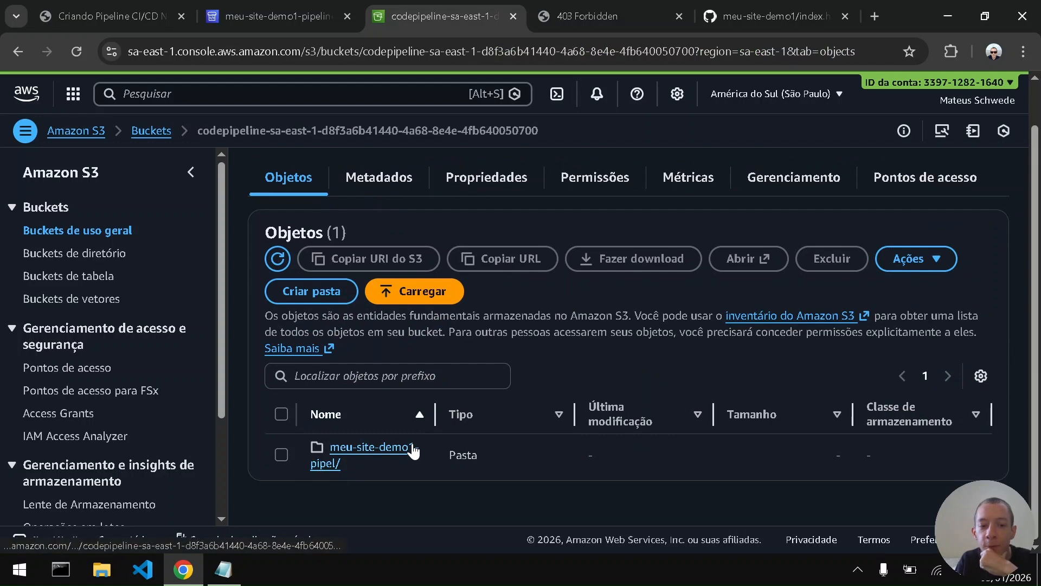
left_click(412, 446)
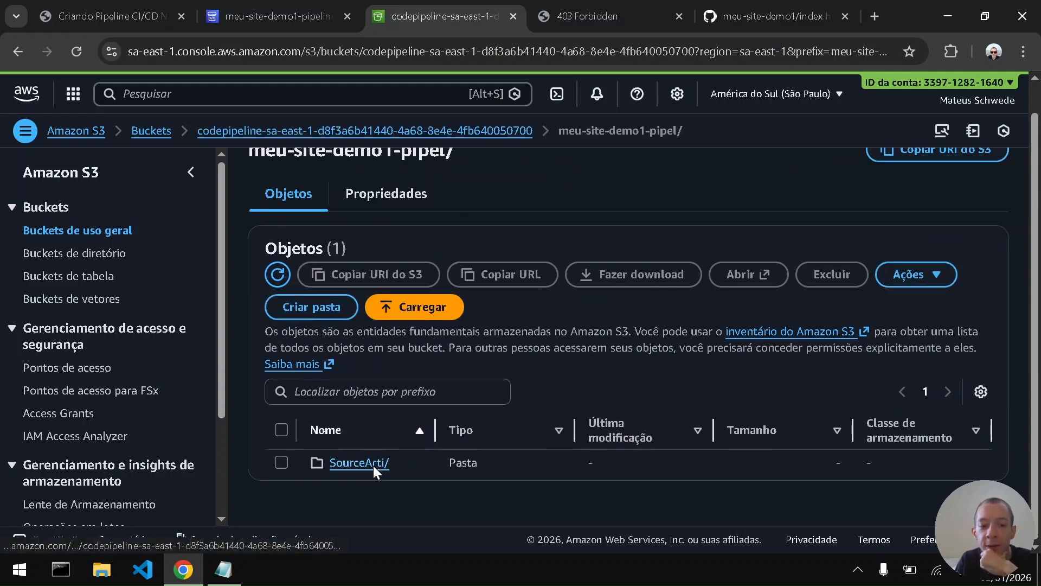
left_click(373, 465)
key("alt+Left")
key("alt+Left")
key("alt+Left")
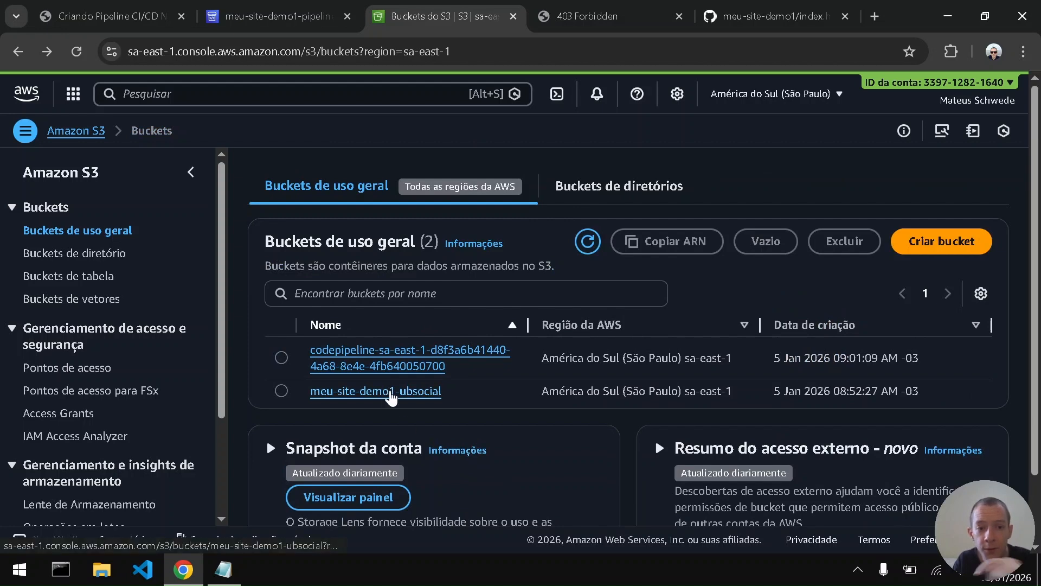
- Review the properties of index.html inside site1.zip in the meu-site-demo1-ubsocial bucket and close the S3 tab
left_click(394, 389)
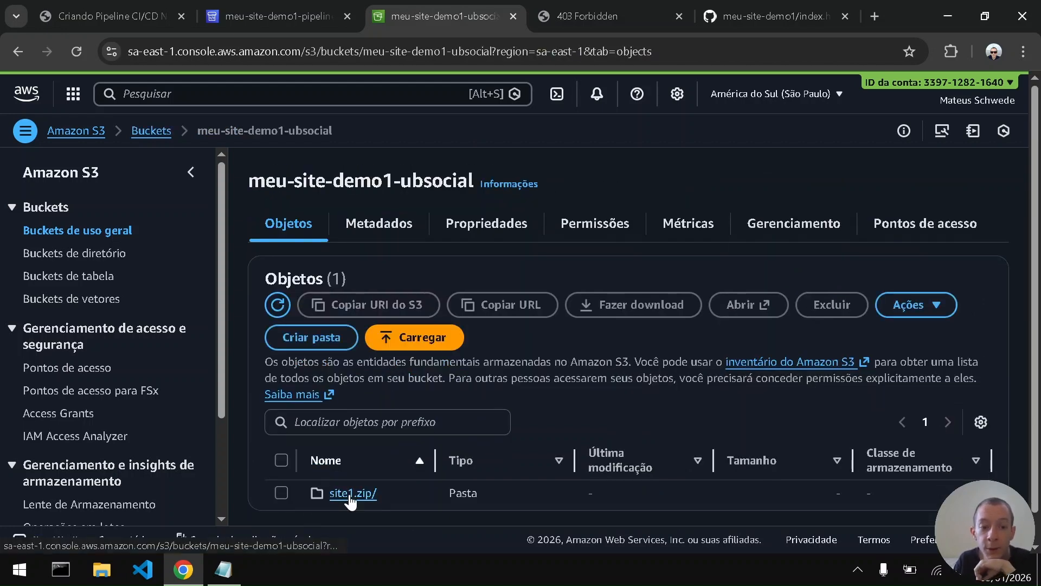
left_click(350, 500)
left_click(351, 504)
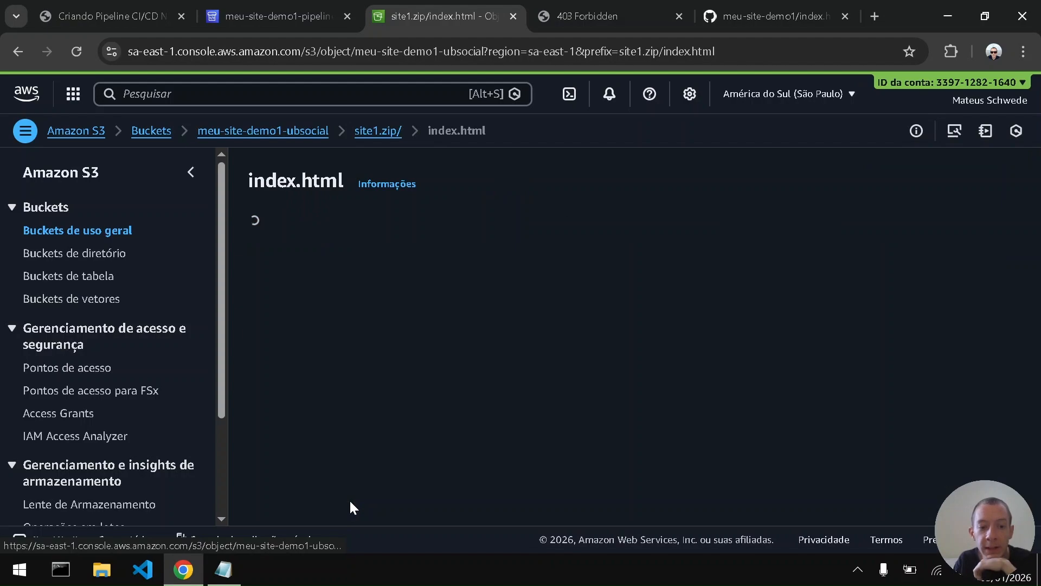
scroll(560, 387, "down", 15)
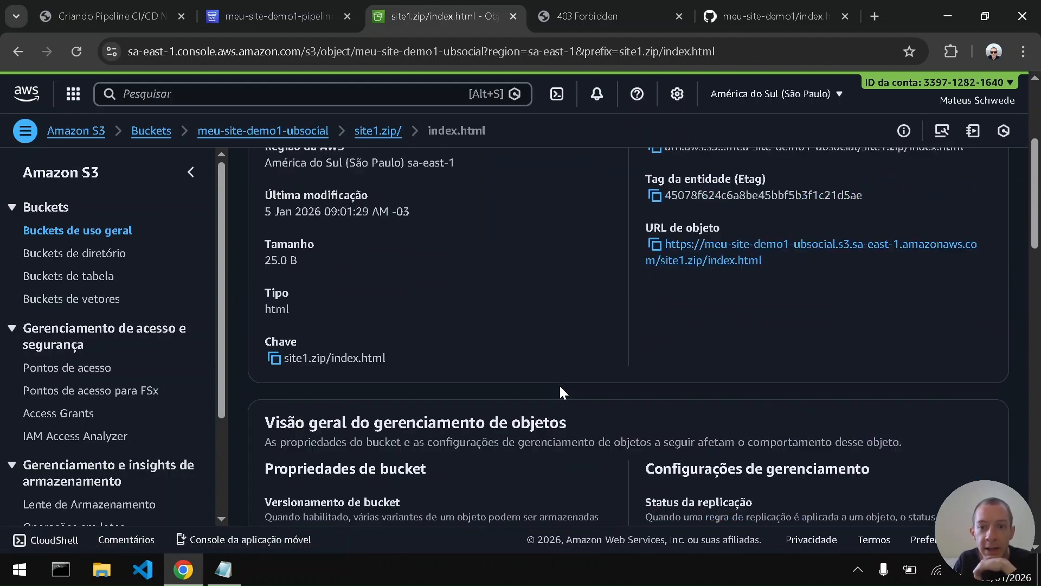
scroll(558, 384, "up", 15)
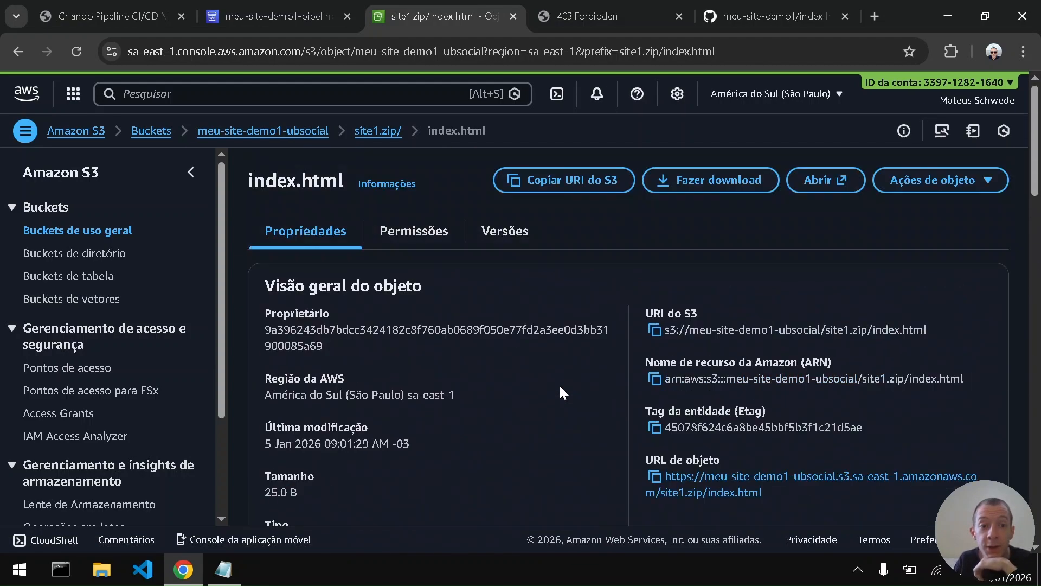
left_click(513, 16)
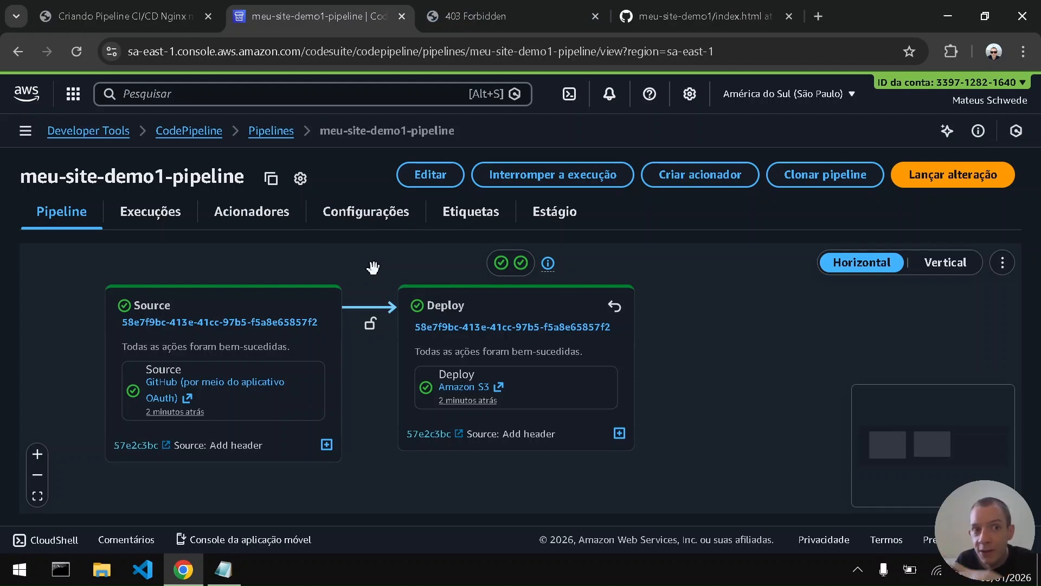
- Check the guide's urlBucket/site1.zip/index.html address format and reload the bucket website's root endpoint
left_click(152, 4)
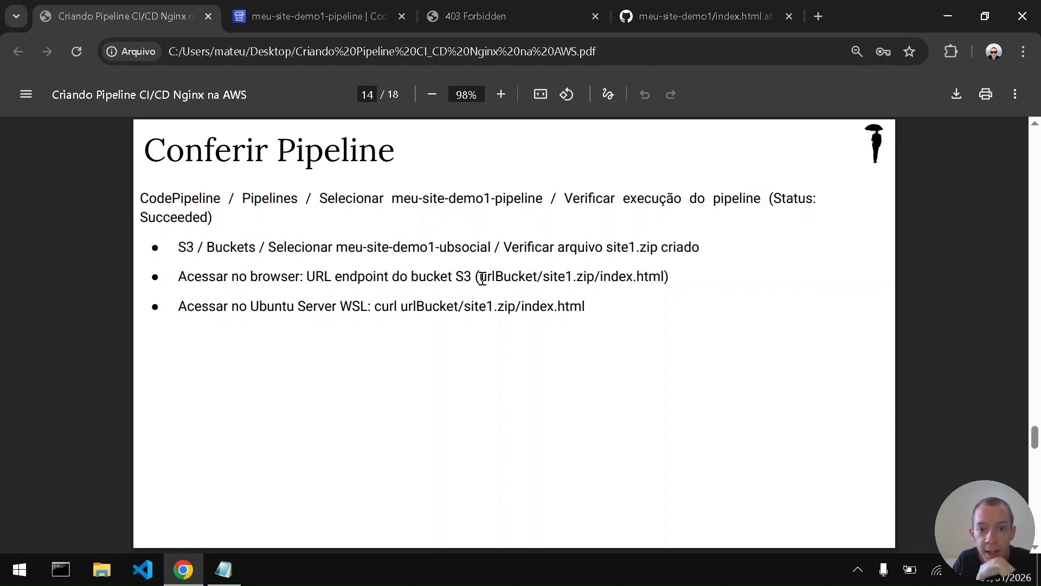
left_click_drag(479, 277, 600, 278)
left_click(470, 6)
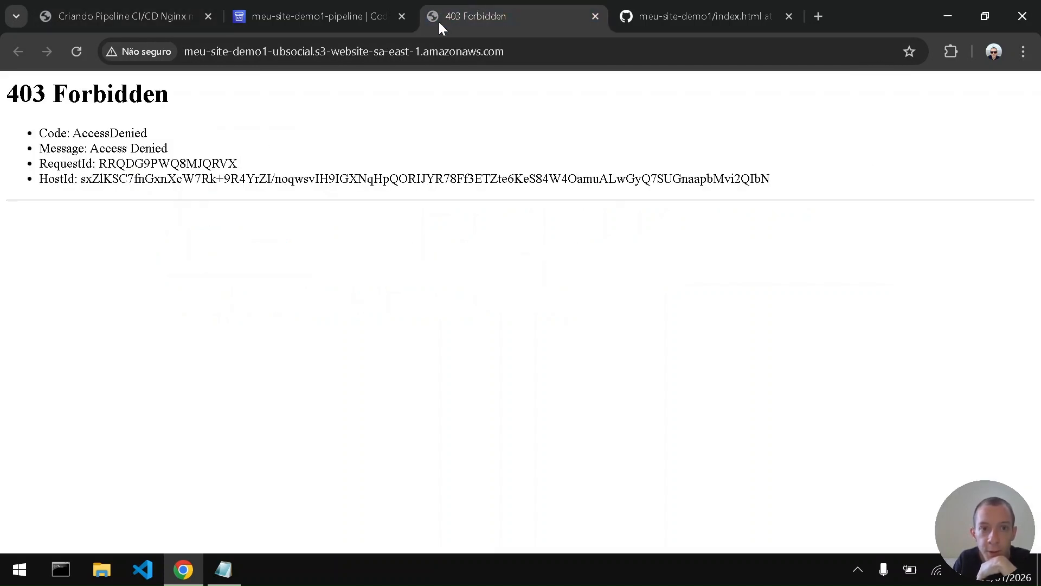
left_click(543, 54)
key("Return")
left_click_drag(6, 93, 170, 108)
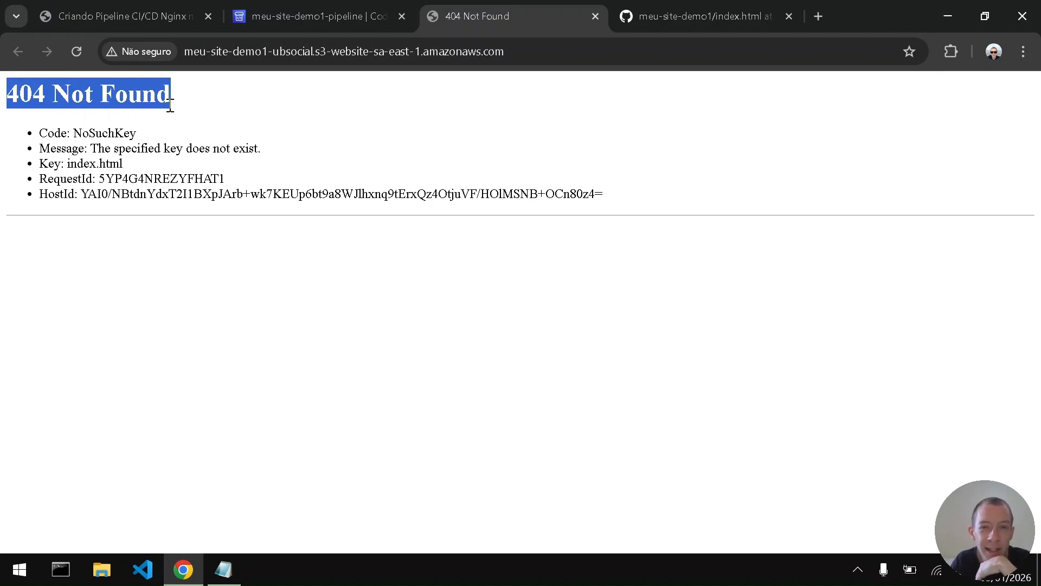
- Append /site1.zip/index.html to the bucket's website endpoint and load the deployed page
left_click(519, 43)
left_click(520, 44)
type("/")
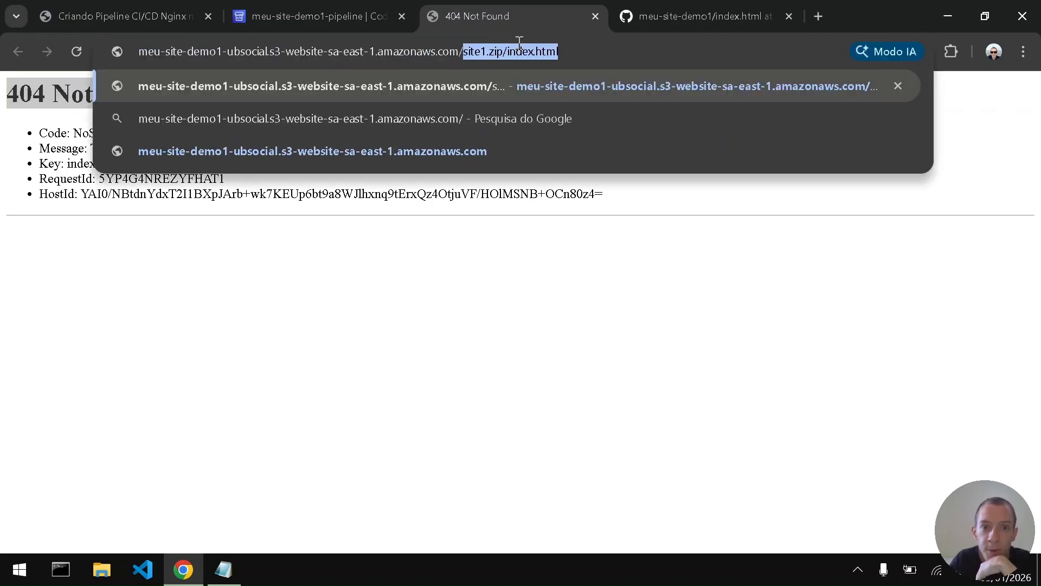
key("Right")
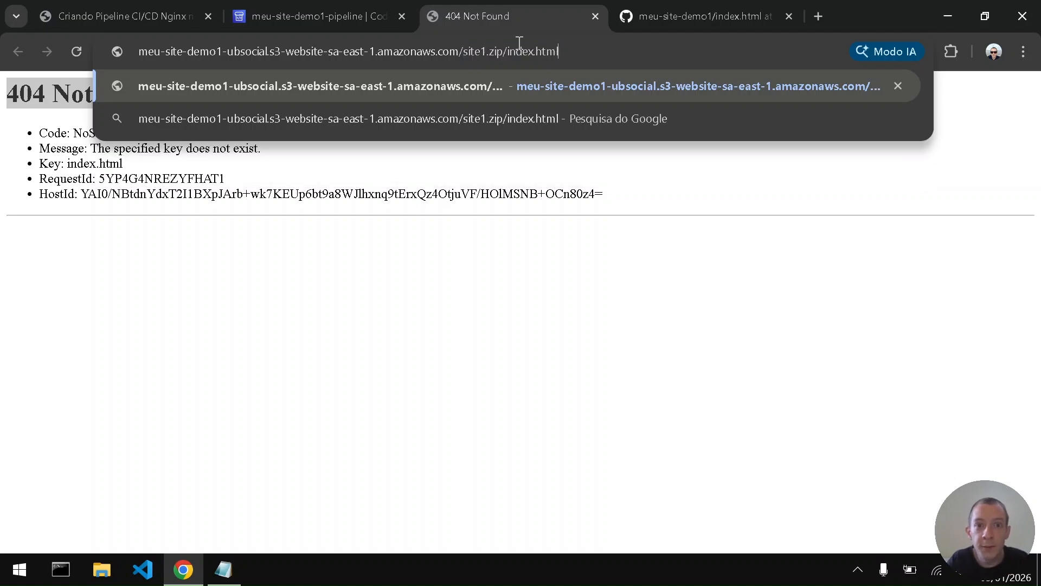
key("Return")
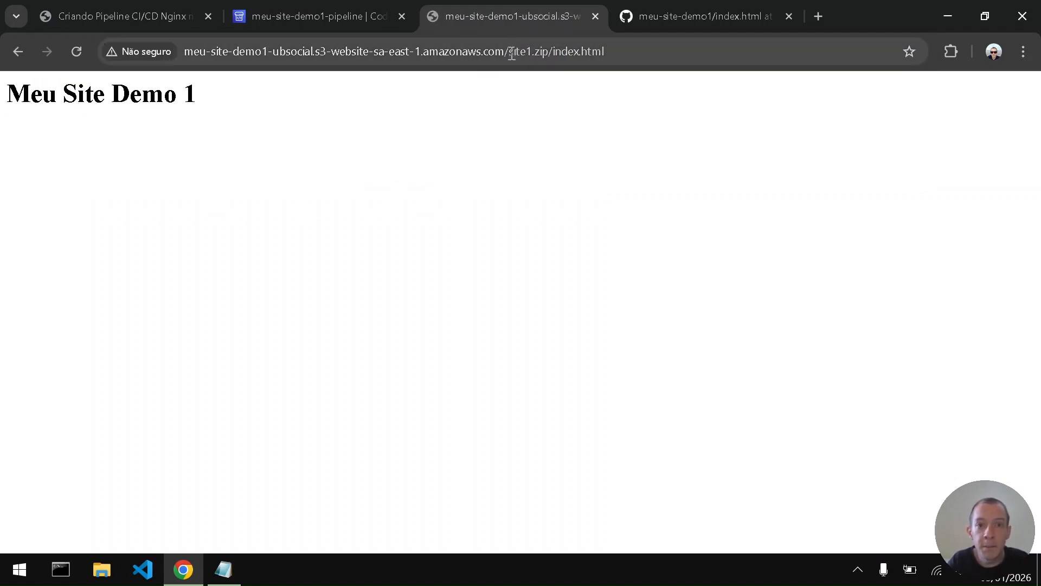
- Examine the deployed page's site1.zip/index.html path and its heading text
left_click_drag(510, 53, 644, 47)
left_click(644, 47)
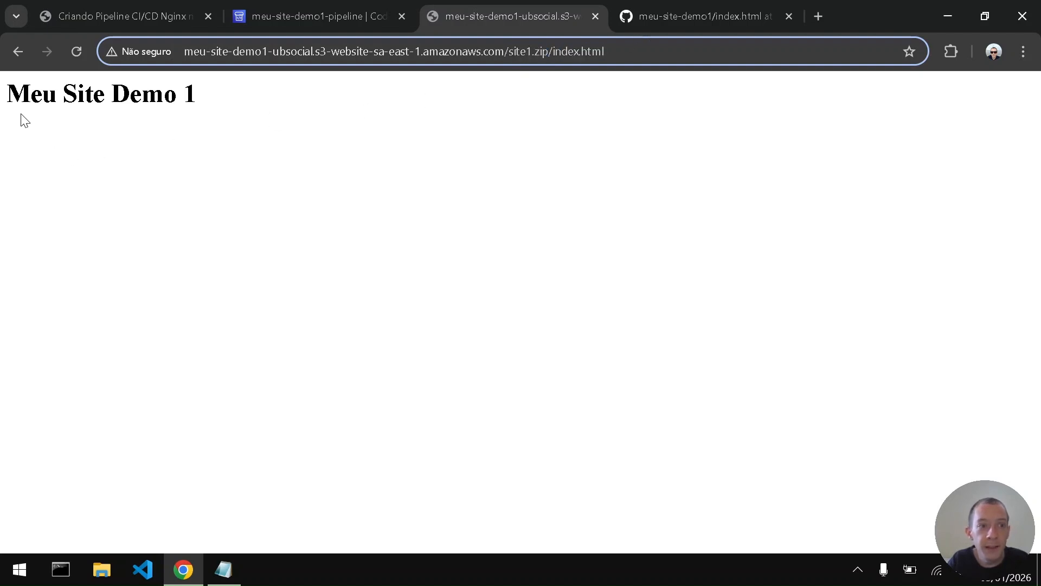
left_click_drag(9, 94, 218, 116)
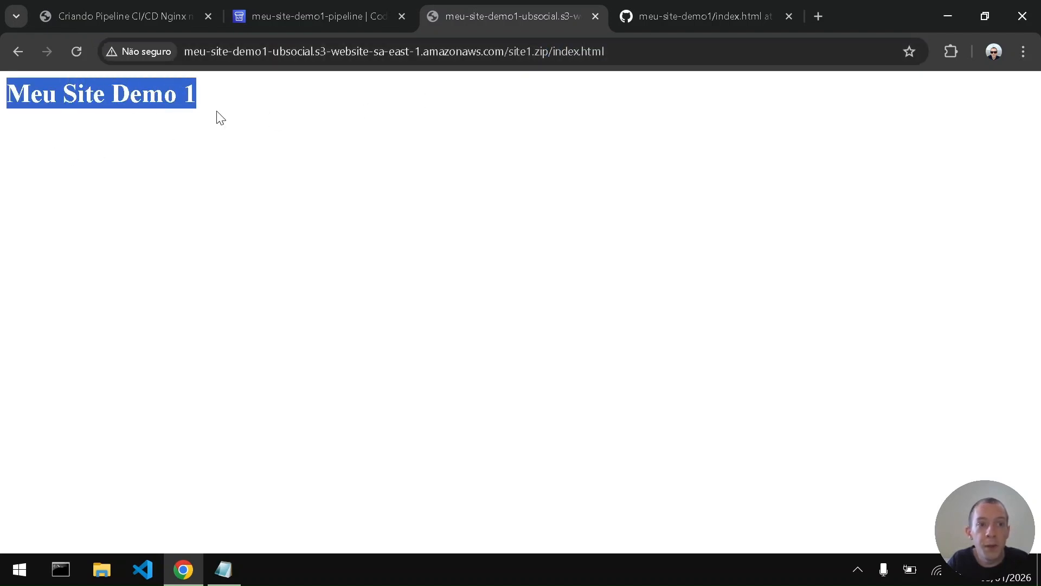
left_click(308, 206)
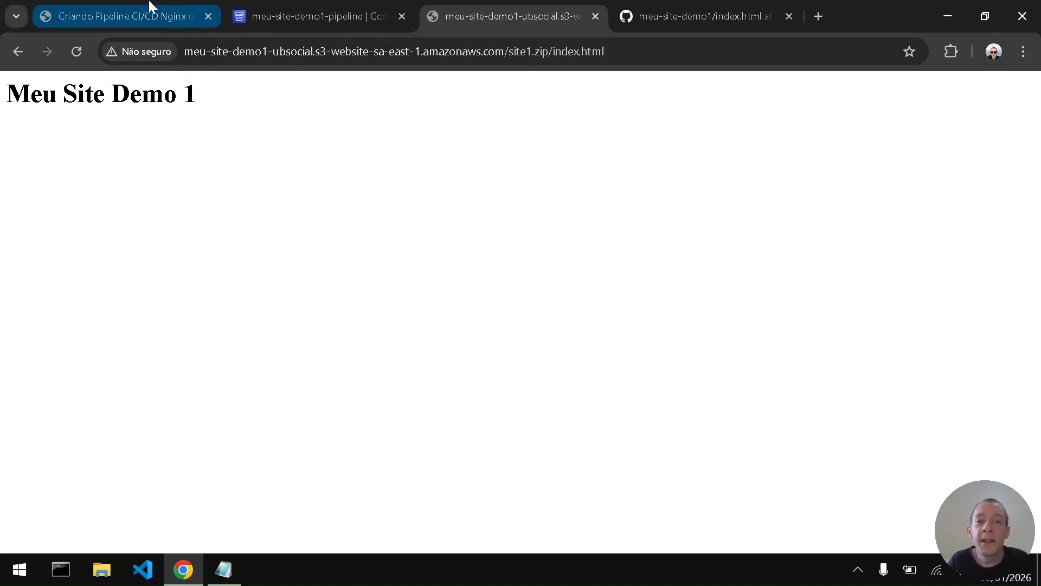
mouse_move(150, 7)
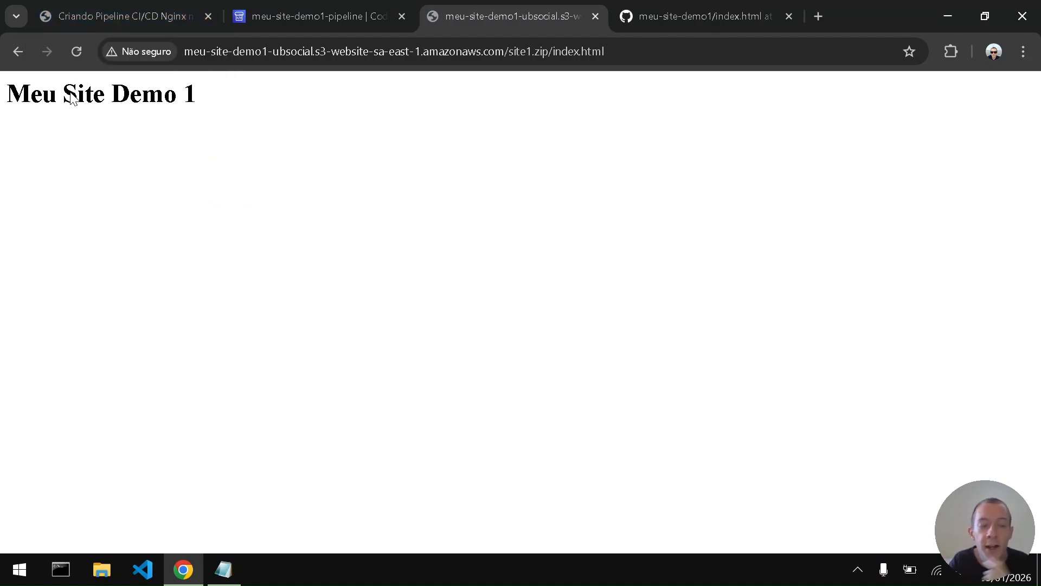
left_click_drag(28, 102, 225, 119)
left_click(224, 119)
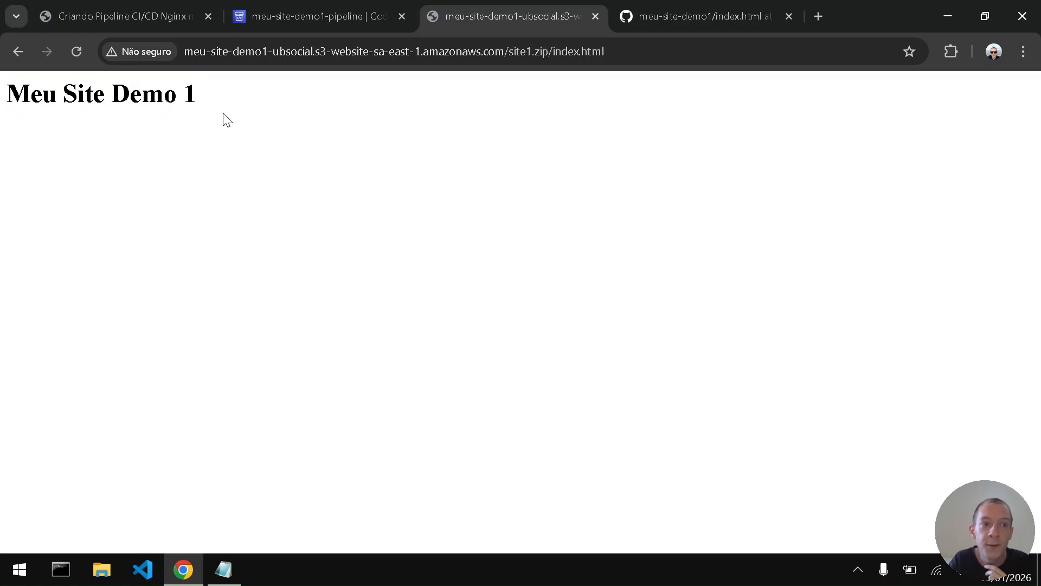
- Return to the guide's Conferir Pipeline page and launch the Ubuntu terminal for the curl check
left_click(154, 6)
left_click(409, 387)
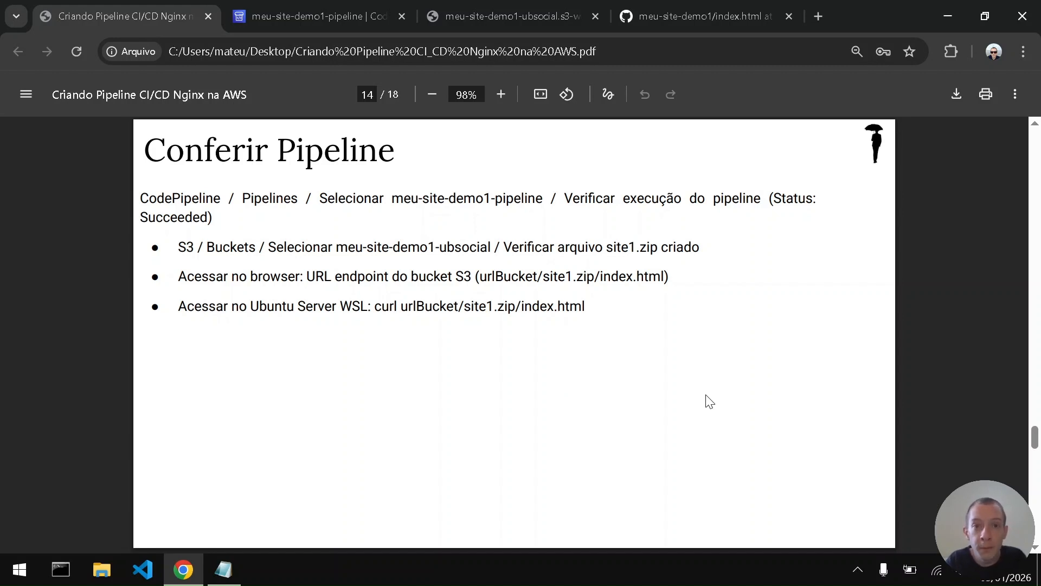
key("super")
type("ubuntu")
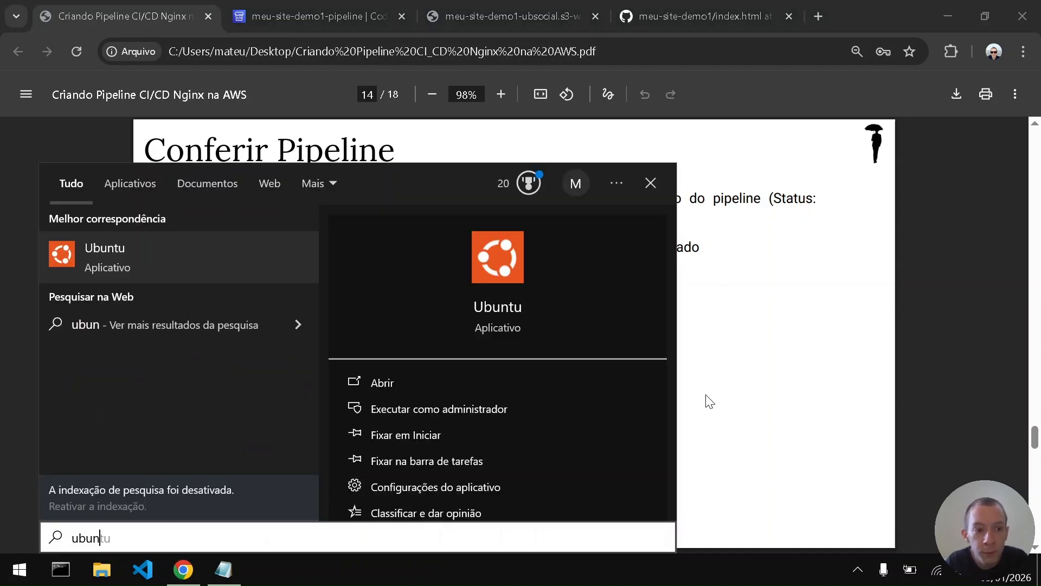
key("Return")
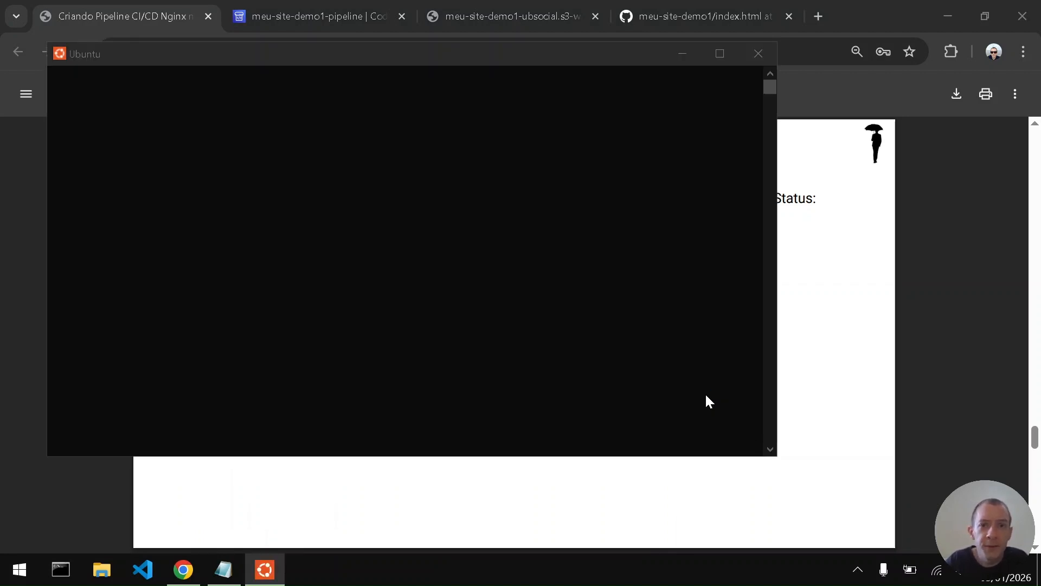
left_click(584, 320)
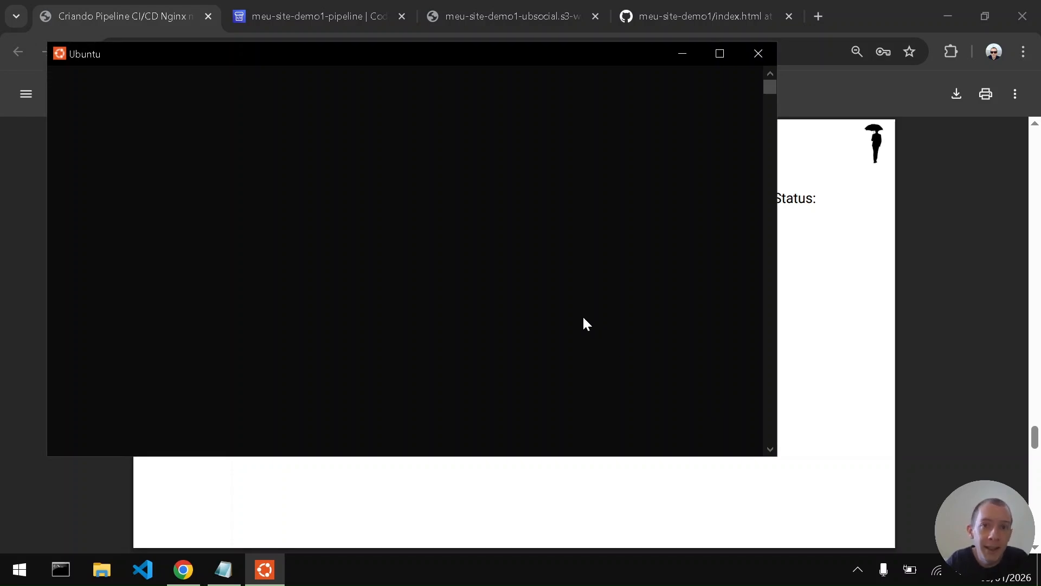
scroll(584, 318, "up", 3, "ctrl")
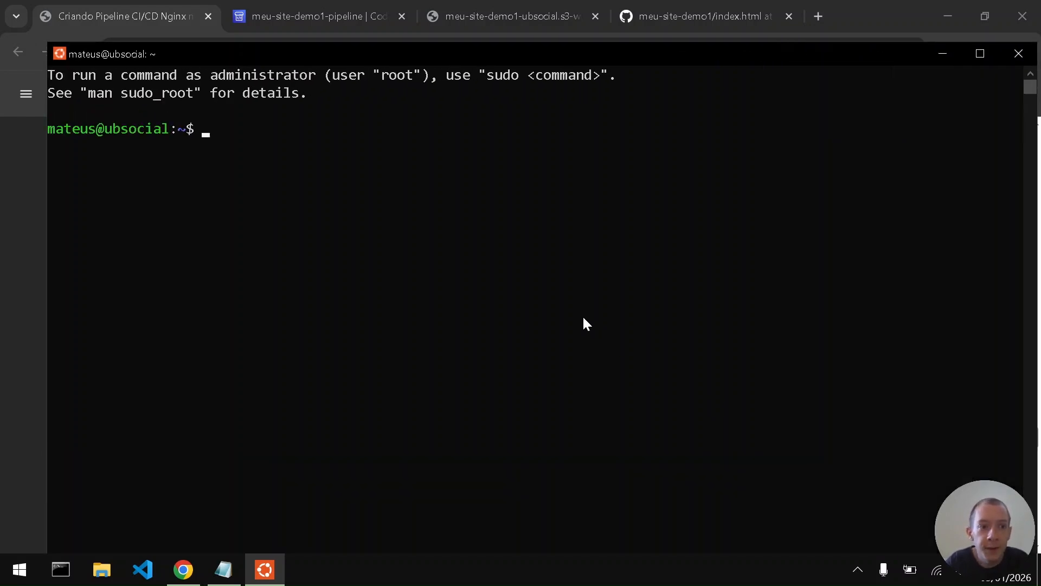
- In the Ubuntu terminal, enter a curl command for the deployed page's full URL, copied from the browser
type("curl")
key("Return")
type("curl")
key("alt+Tab")
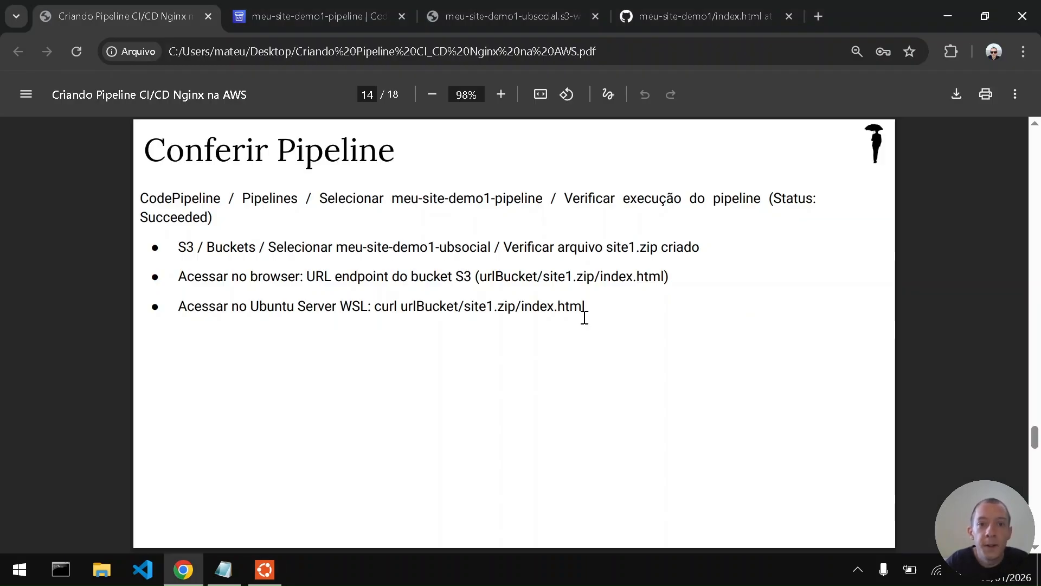
left_click(553, 14)
left_click(460, 47)
key("ctrl+c")
key("alt+Tab")
key("ctrl+v")
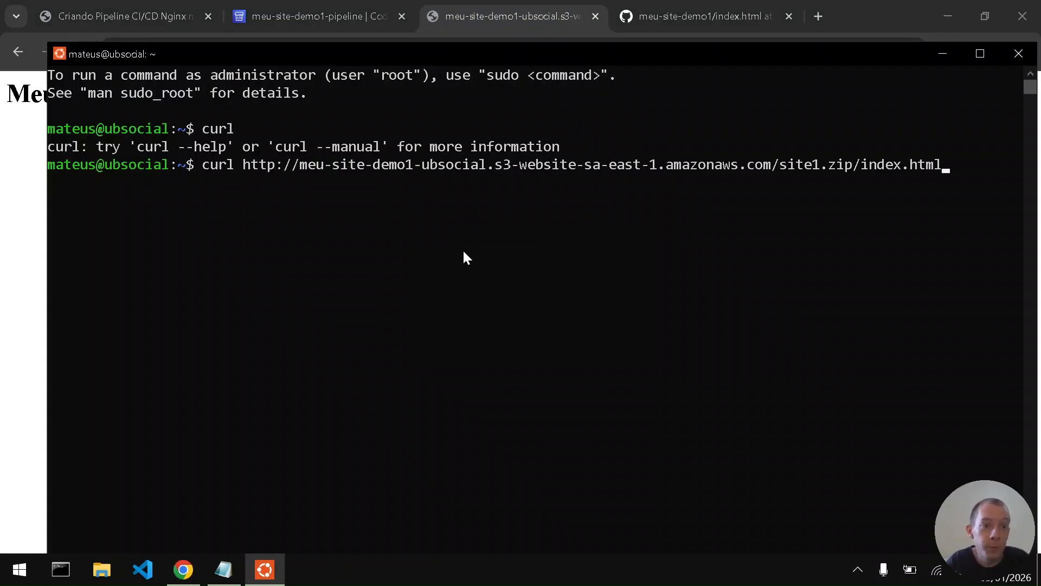
- Maximize the terminal, run the curl request for site1.zip/index.html and check the returned heading
left_click(970, 61)
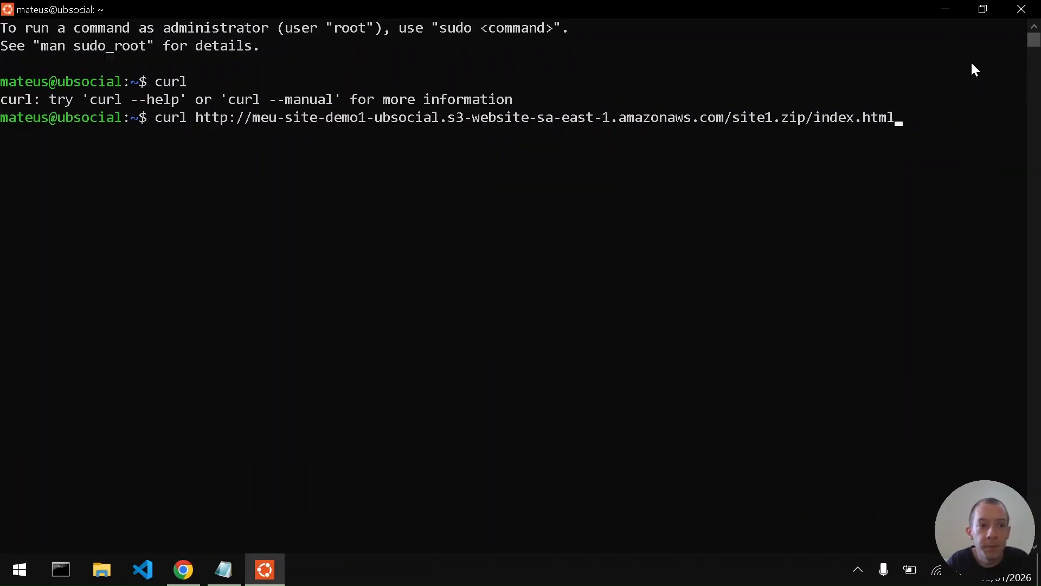
key("Return")
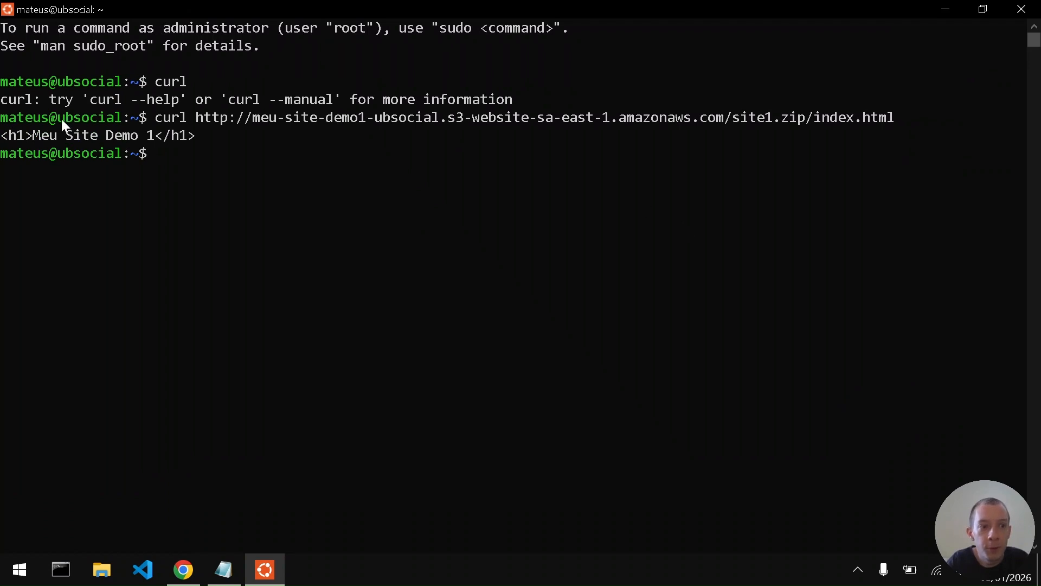
left_click_drag(3, 135, 128, 142)
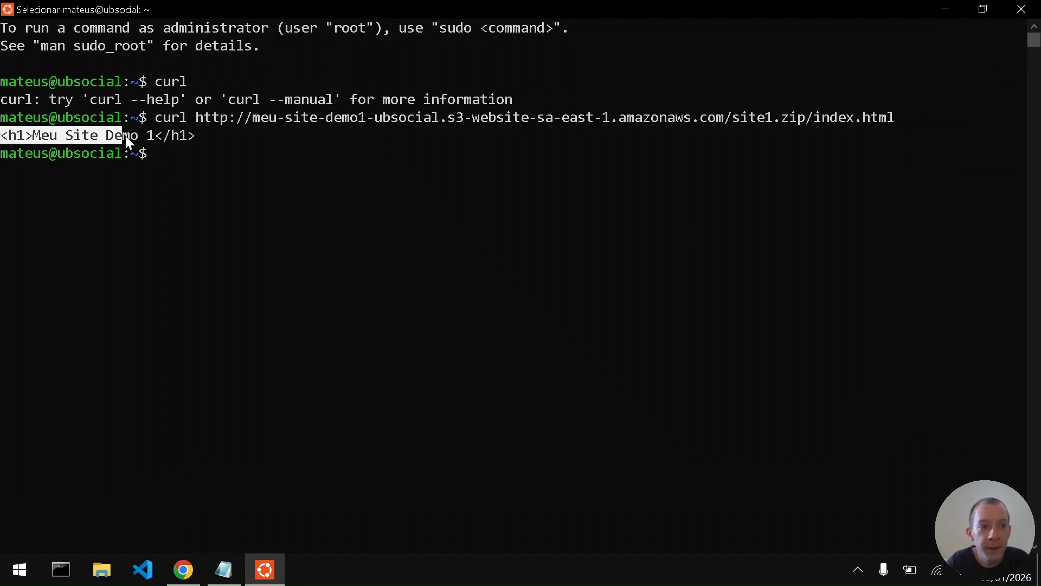
left_click(198, 136)
- Return to the PDF guide and read the Alterar projeto page about editing index.html
key("alt+Tab")
left_click(543, 335)
key("ctrl+Tab")
key("ctrl+Tab")
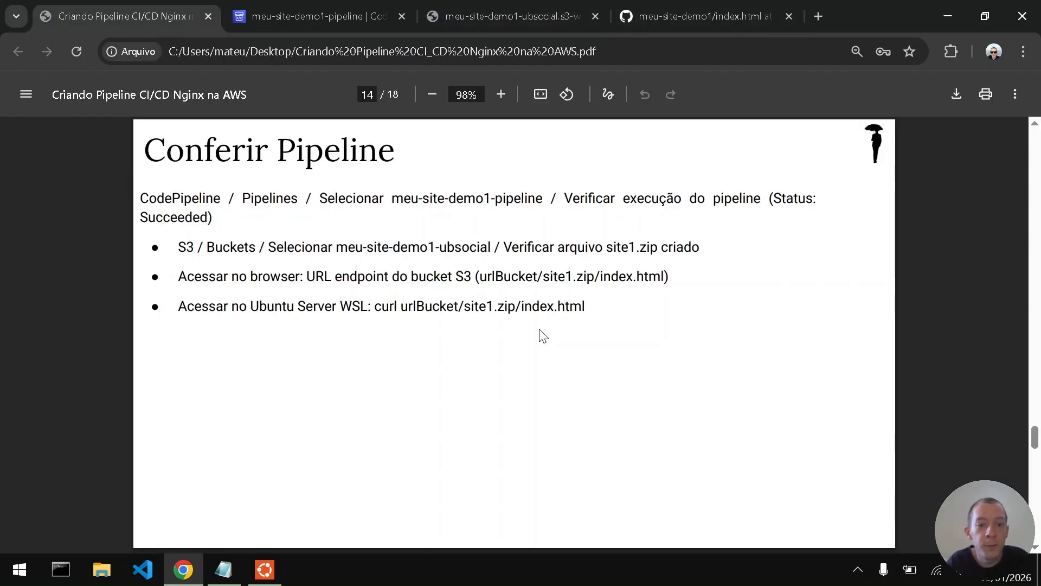
key("Page_Down")
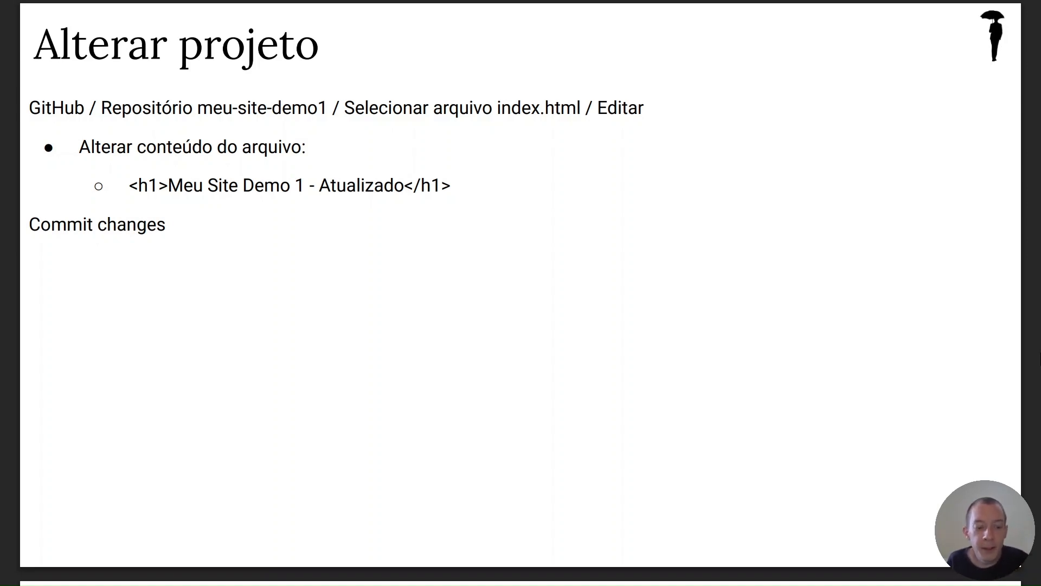
key("Escape")
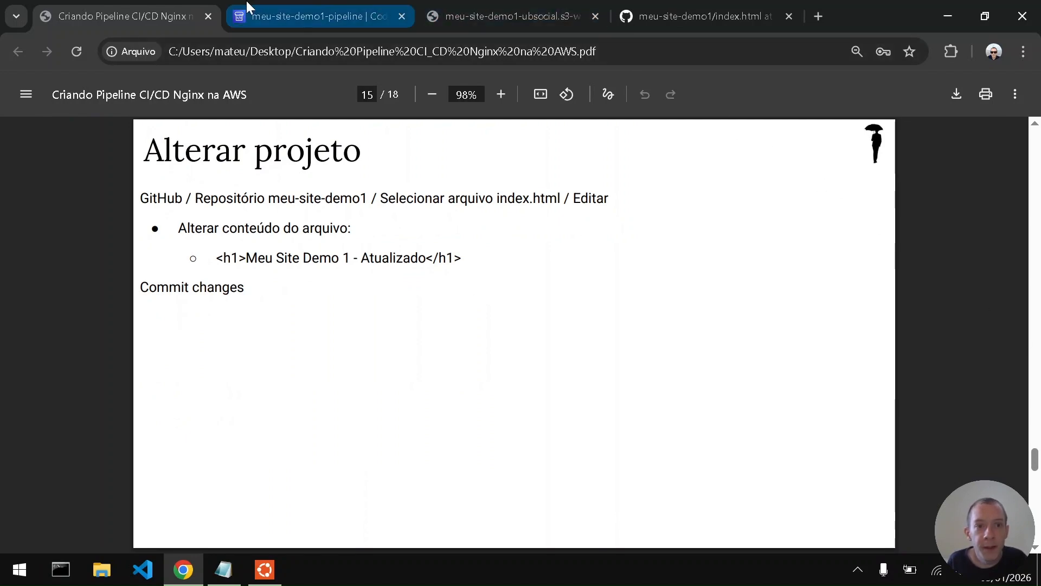
- Check the stages of meu-site-demo1-pipeline and the heading on the deployed page
left_click(247, 3)
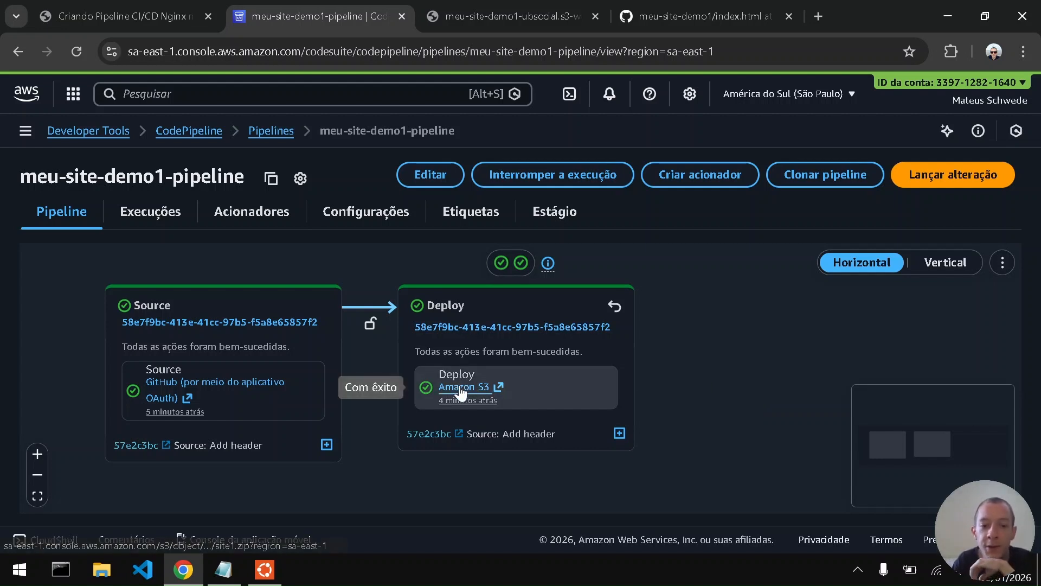
left_click(506, 6)
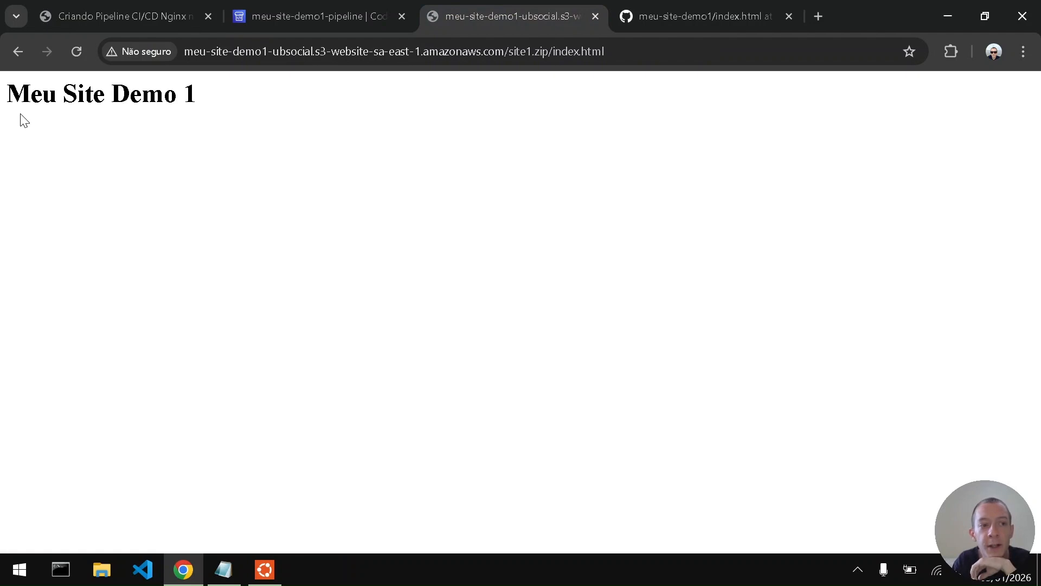
left_click_drag(8, 101, 216, 105)
left_click(217, 107)
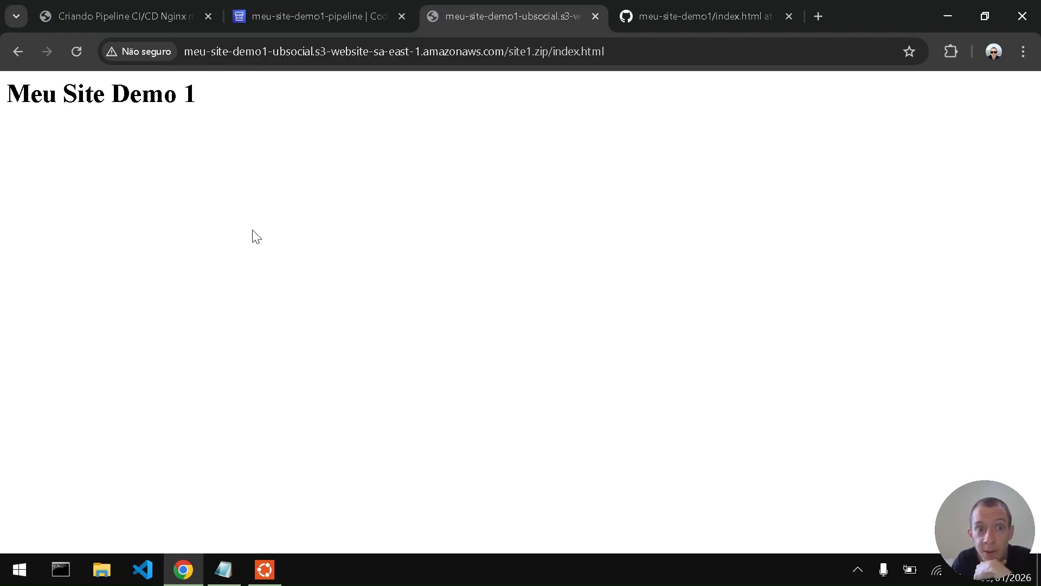
- Edit index.html in the GitHub repository meu-site-demo1, appending " - ATUALIZADO" to the h1 text
left_click(614, 6)
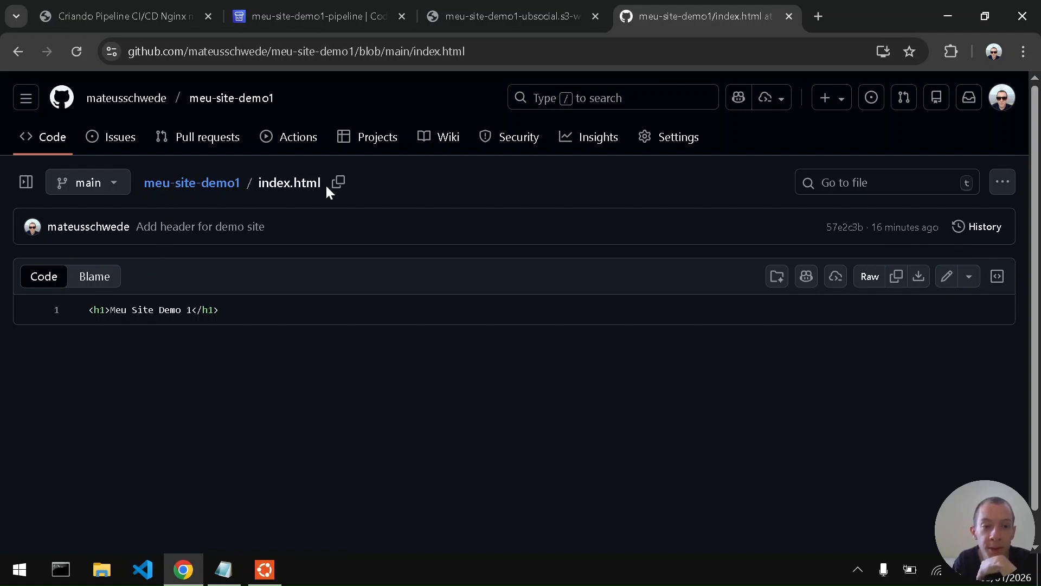
left_click(950, 285)
left_click(161, 262)
type("- ATU")
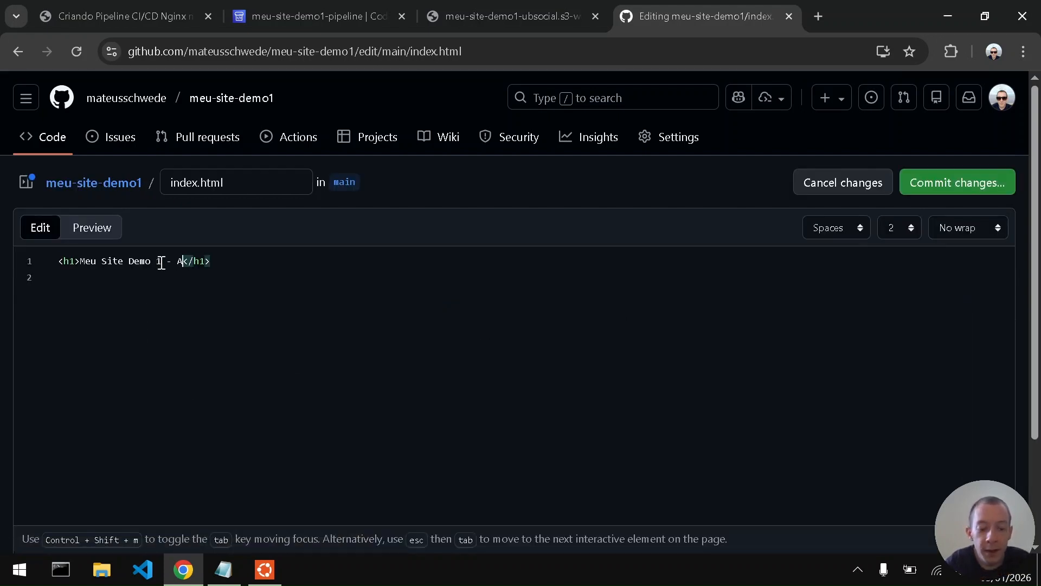
type("ALIZADO")
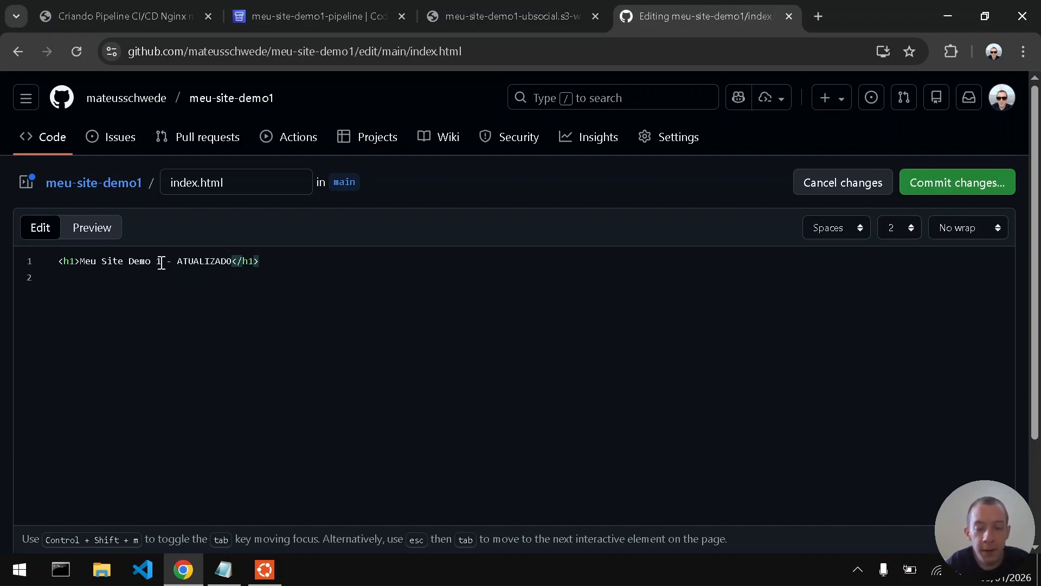
- Commit the index.html change directly to the main branch with the default message and check the saved heading line
left_click(1010, 184)
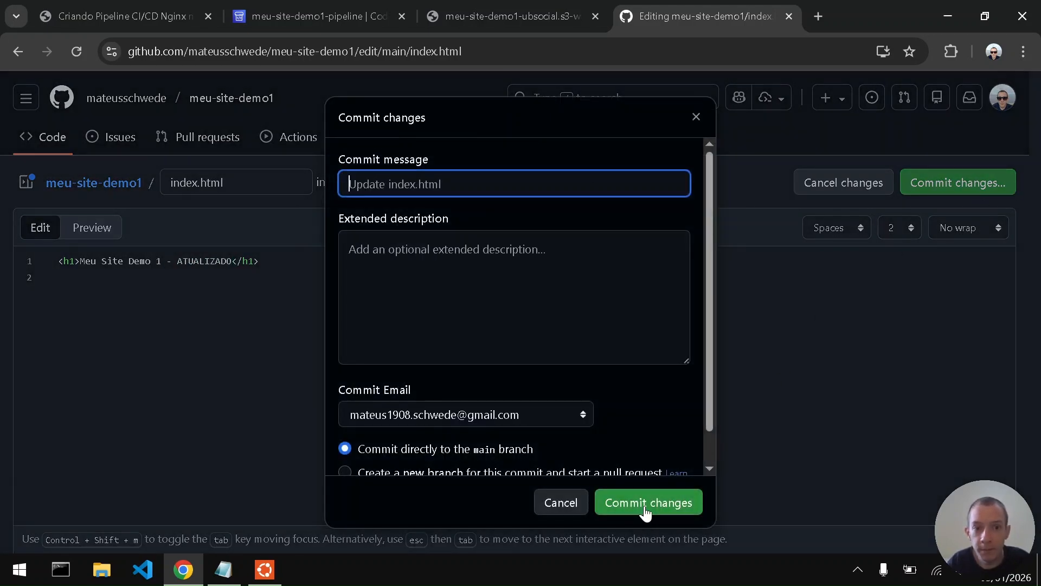
left_click(665, 510)
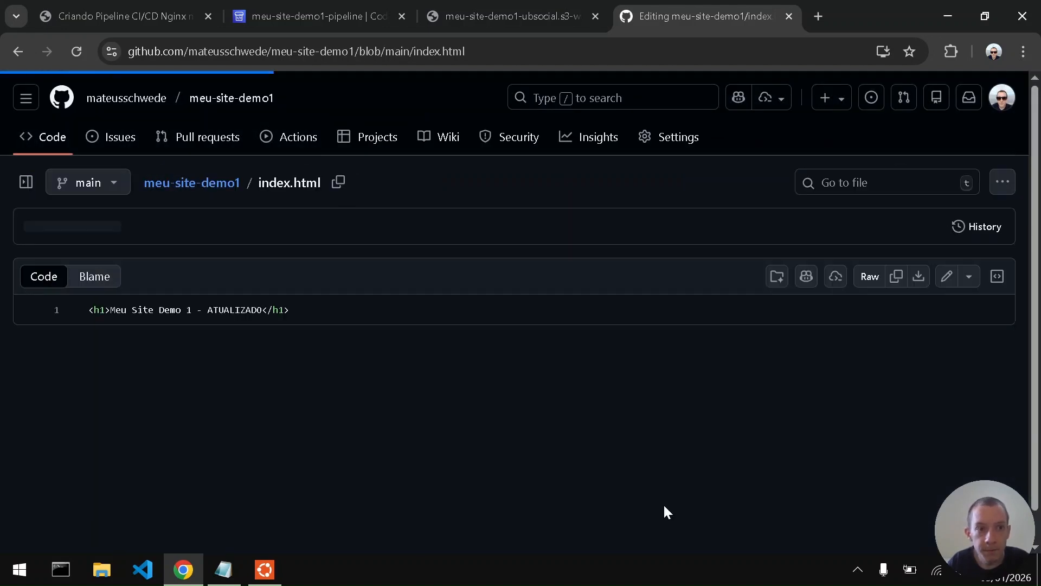
left_click_drag(155, 310, 291, 310)
left_click(311, 369)
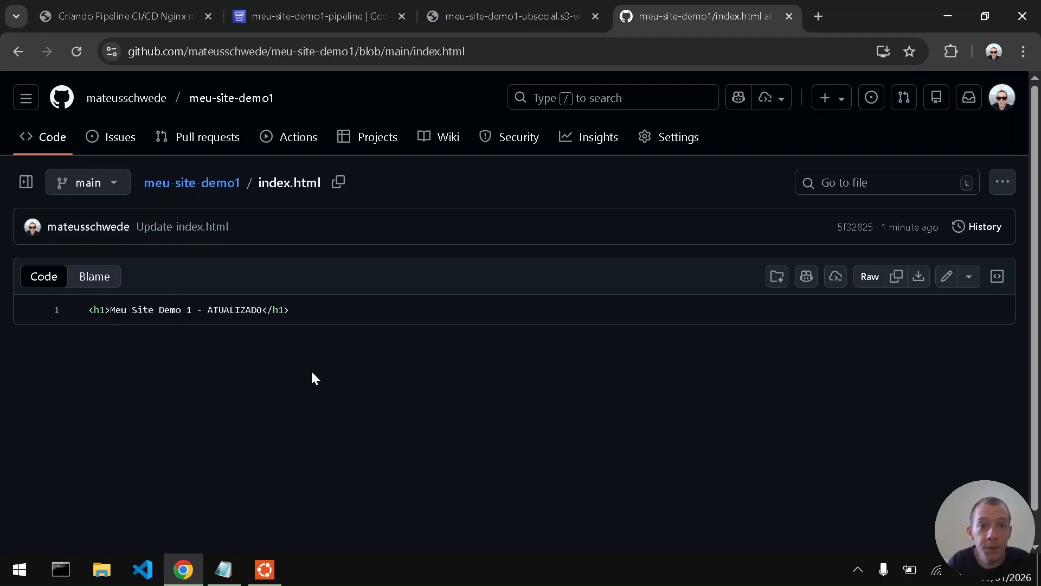
- Check the pipeline's Source and Deploy stages for the new commit, and reload the deployed page to inspect its heading
left_click(319, 3)
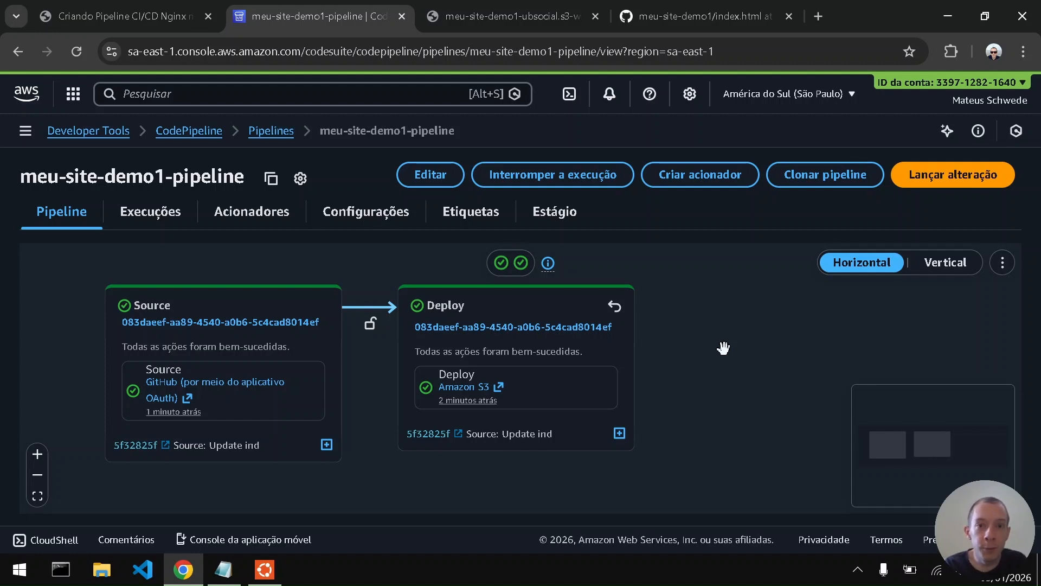
left_click(445, 6)
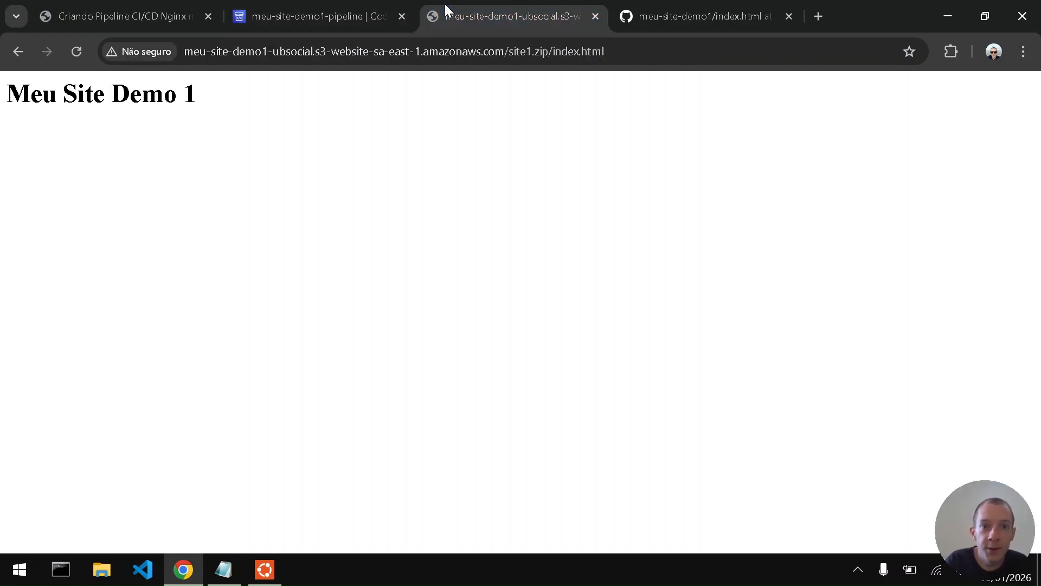
key("F5")
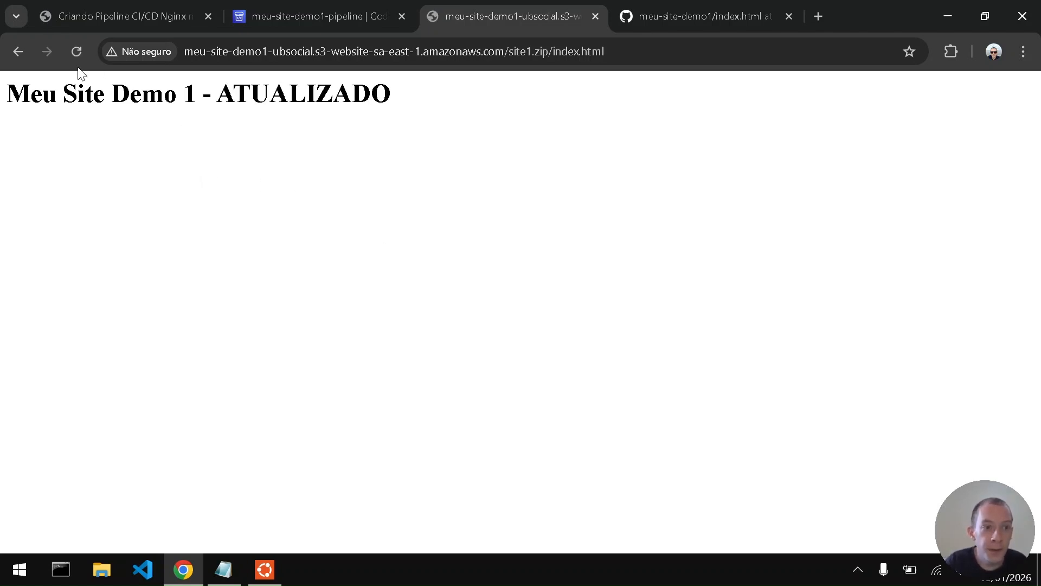
left_click_drag(9, 94, 409, 96)
left_click(411, 98)
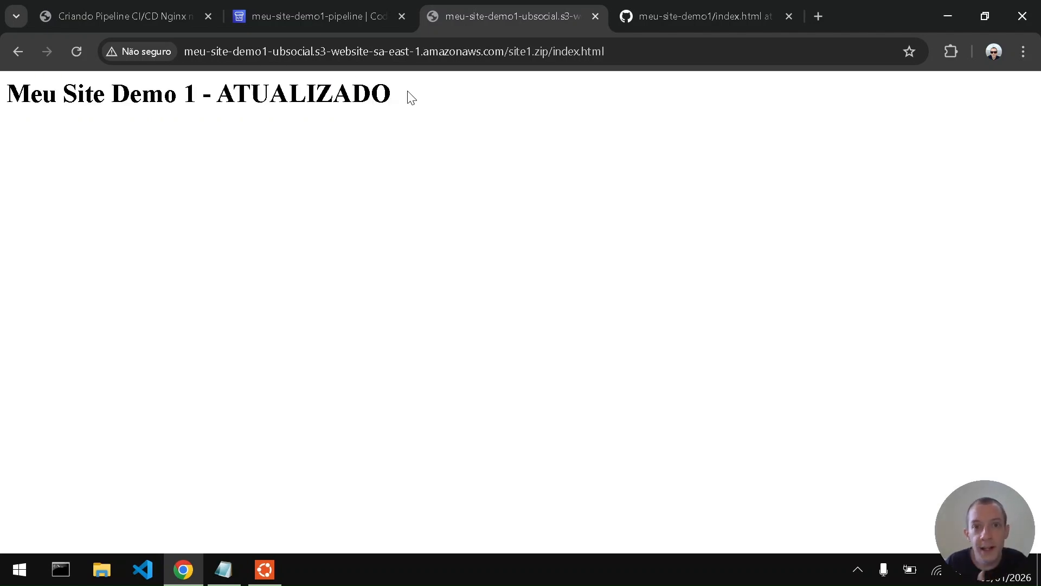
- Rerun the curl request for site1.zip/index.html in the Ubuntu terminal and check the returned heading
key("alt+Tab")
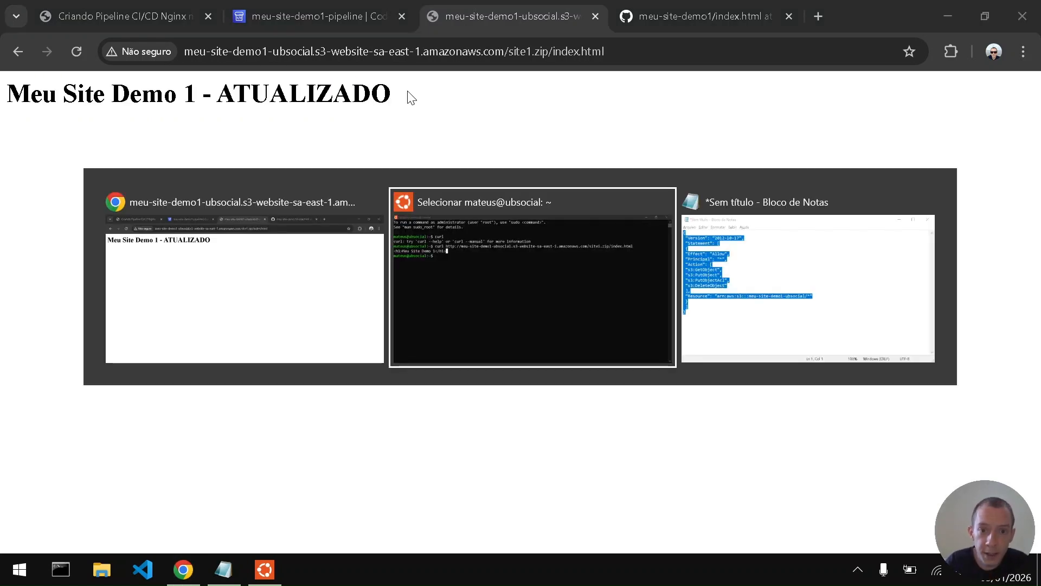
type("cur")
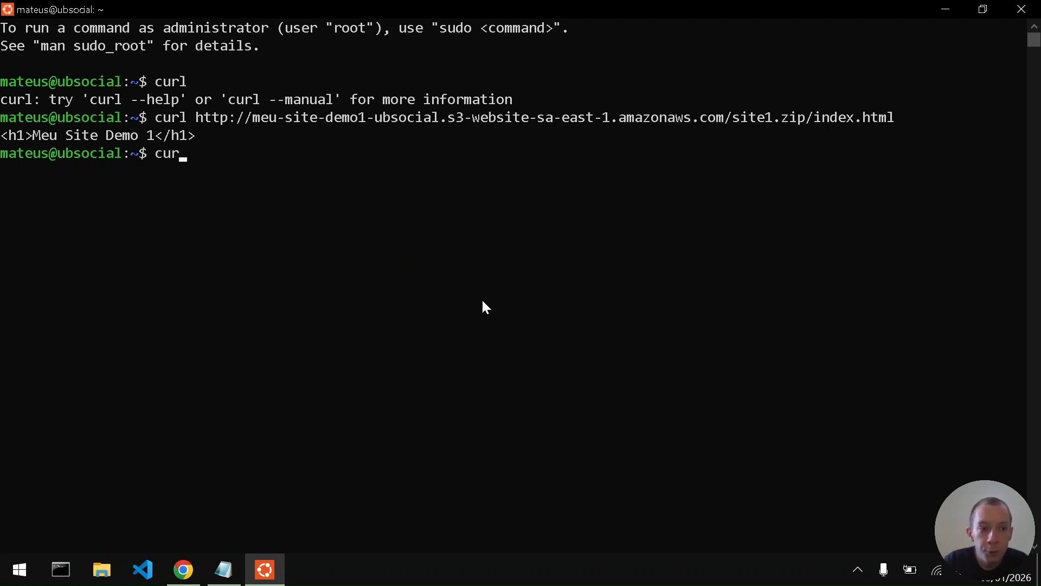
key("Up")
key("Return")
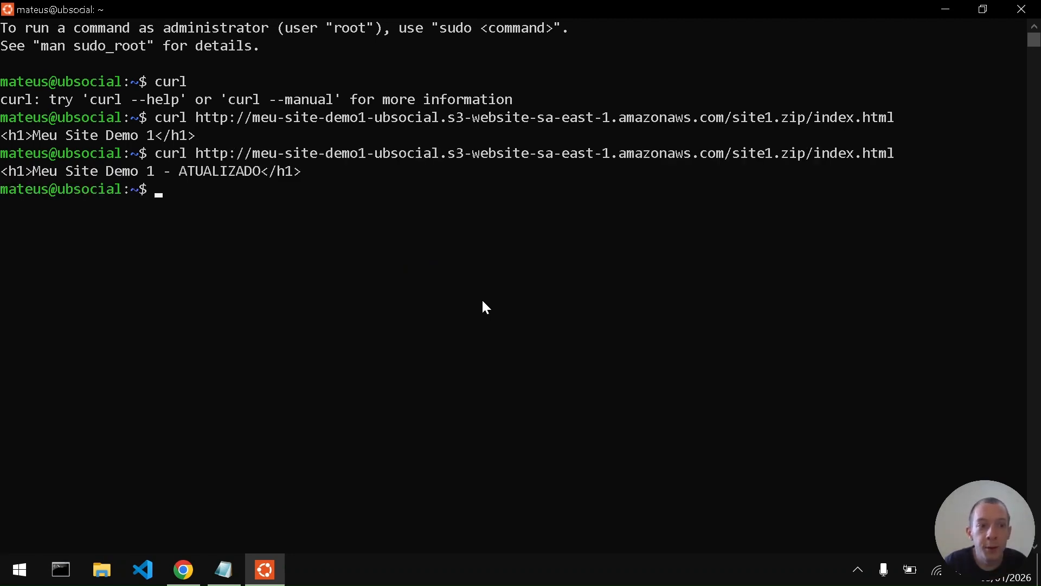
left_click_drag(3, 174, 299, 179)
left_click(298, 175)
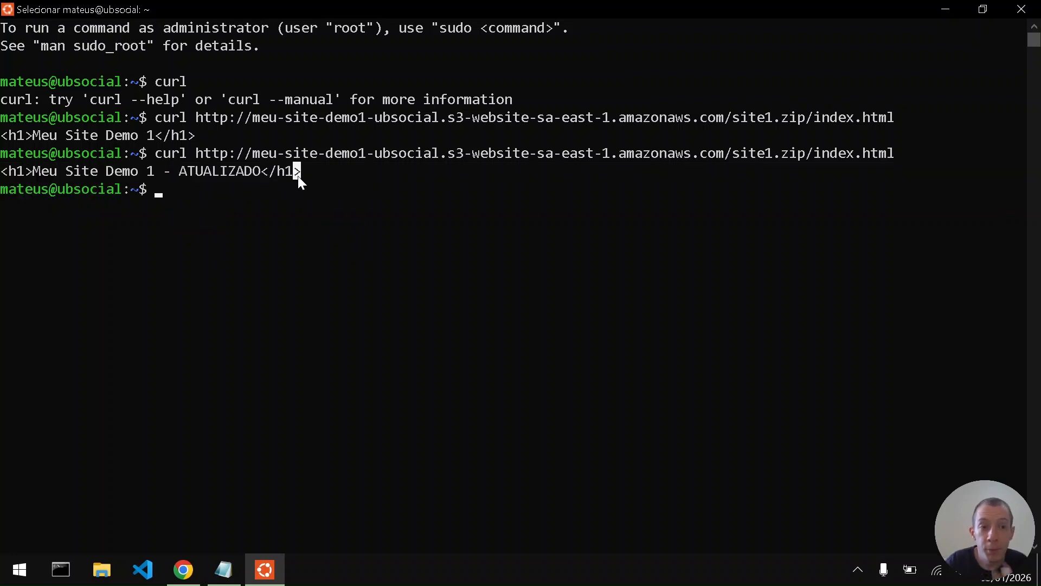
- Return to the meu-site-demo1-pipeline page in the AWS console and open CloudShell
key("alt+Tab")
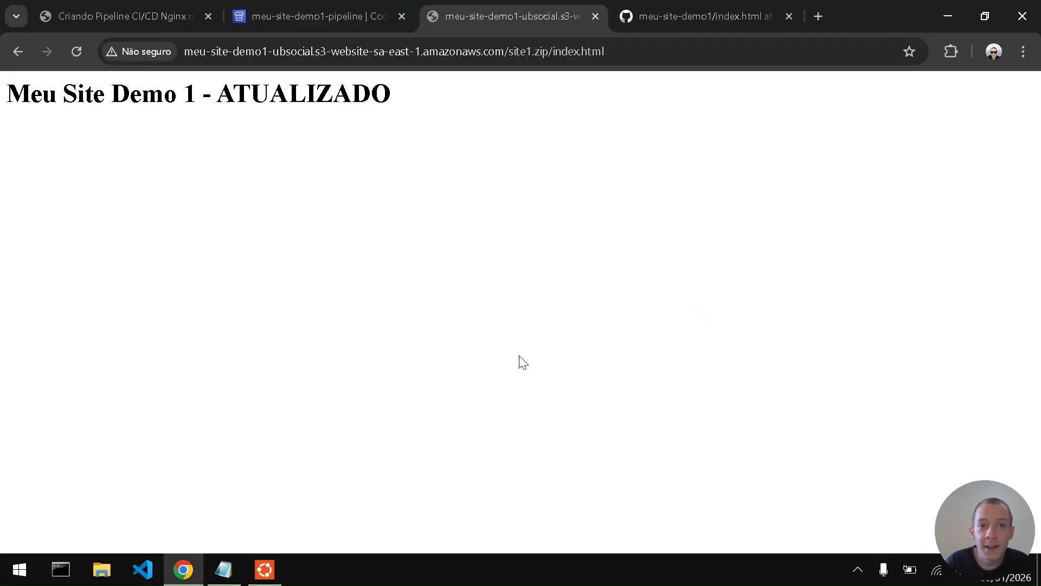
left_click(231, 7)
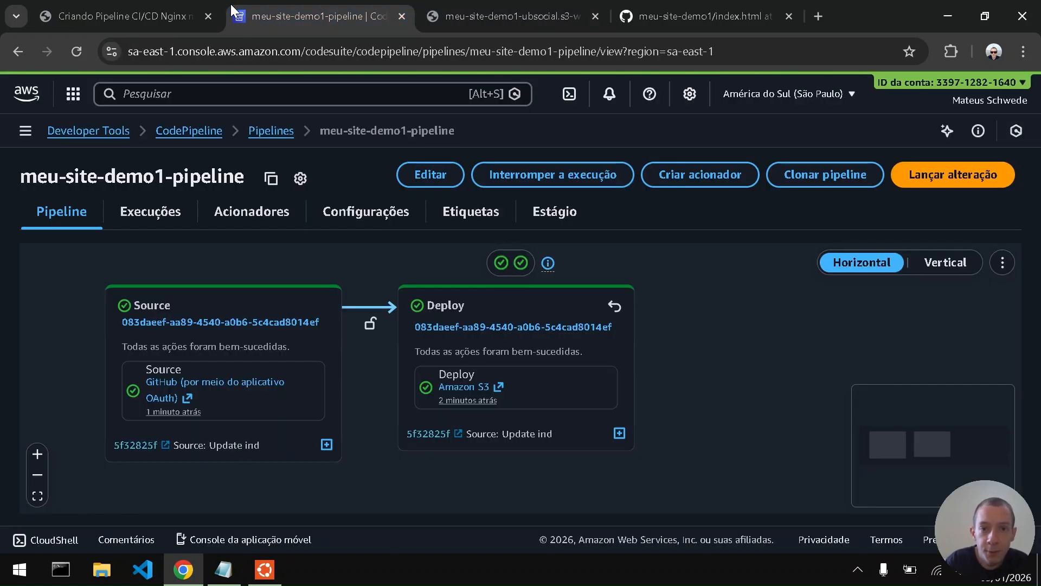
left_click(570, 94)
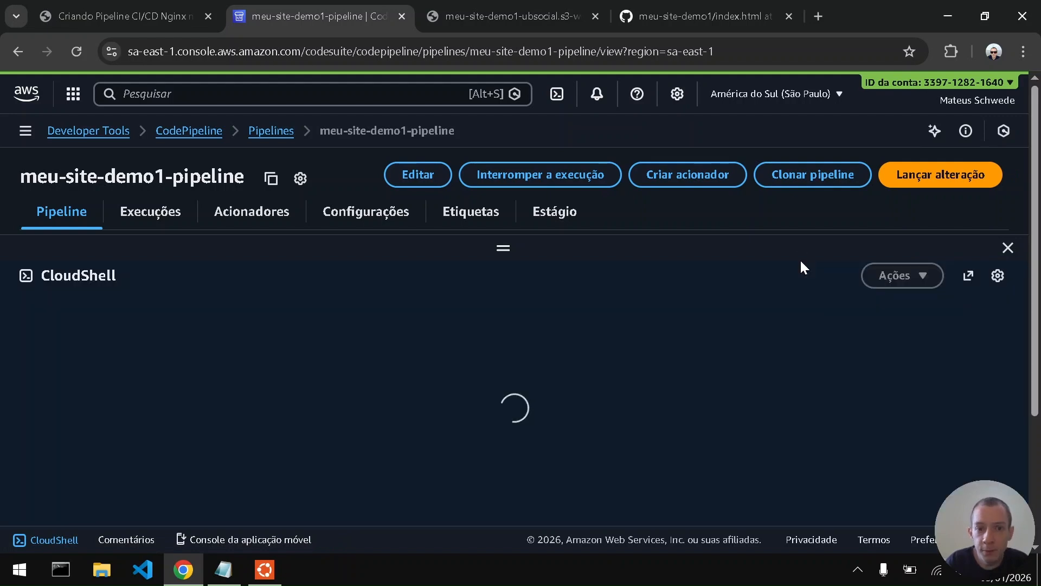
- Copy the latest curl command with its output from the Ubuntu terminal and try to paste it into CloudShell
key("alt+Tab")
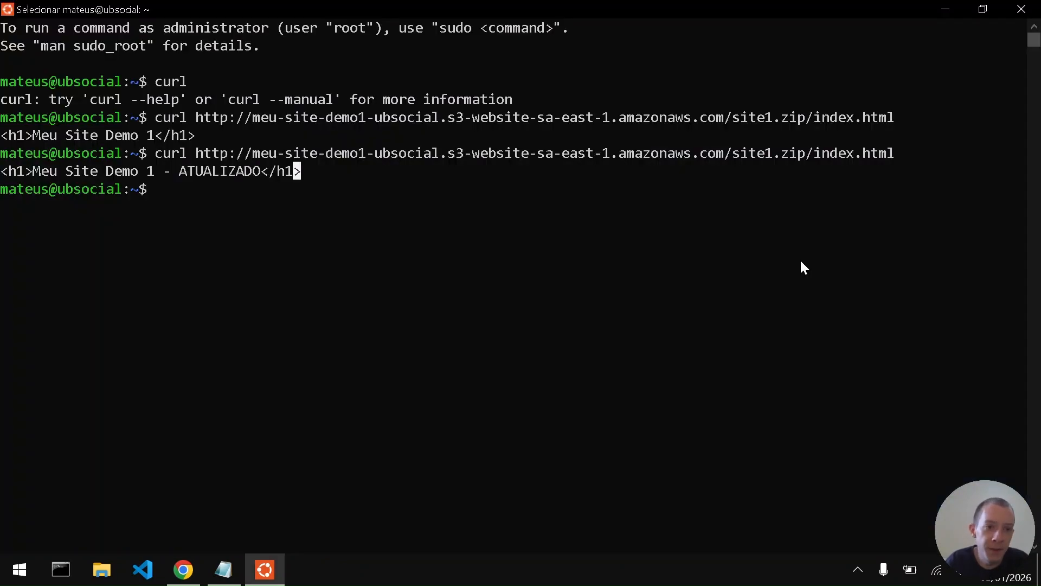
left_click_drag(156, 154, 323, 176)
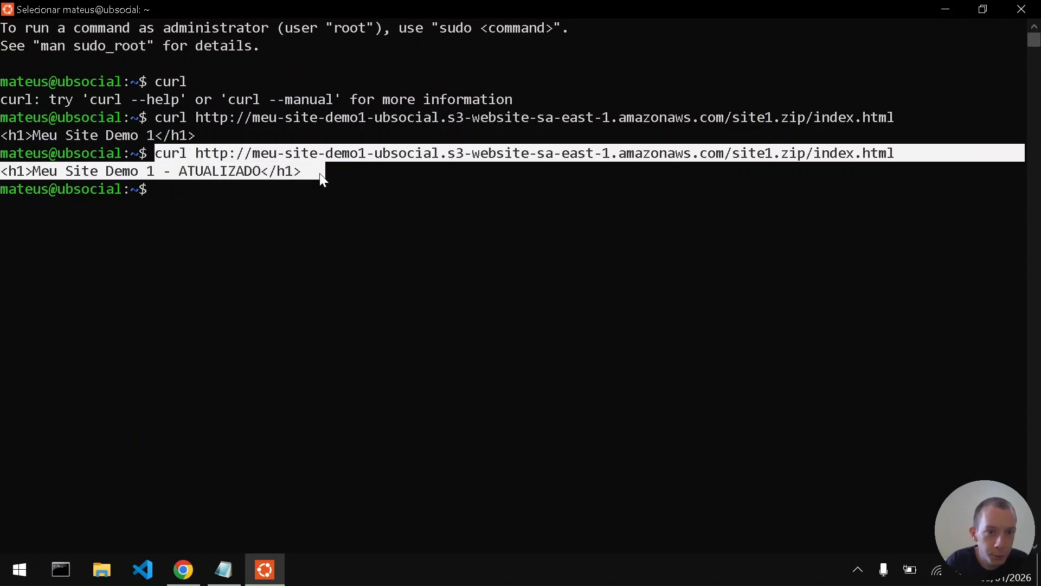
key("ctrl+c")
key("alt+Tab")
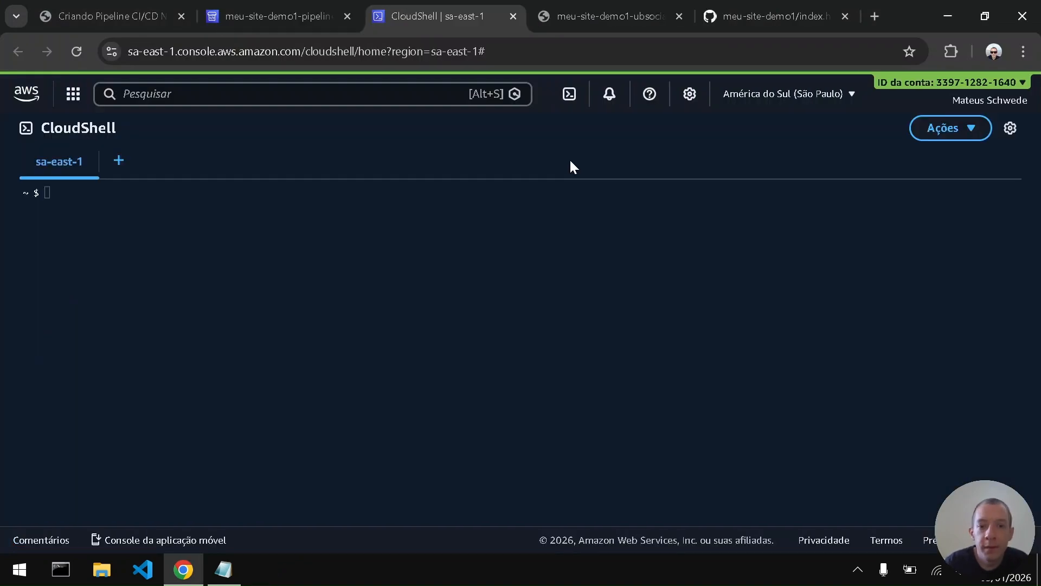
left_click(590, 244)
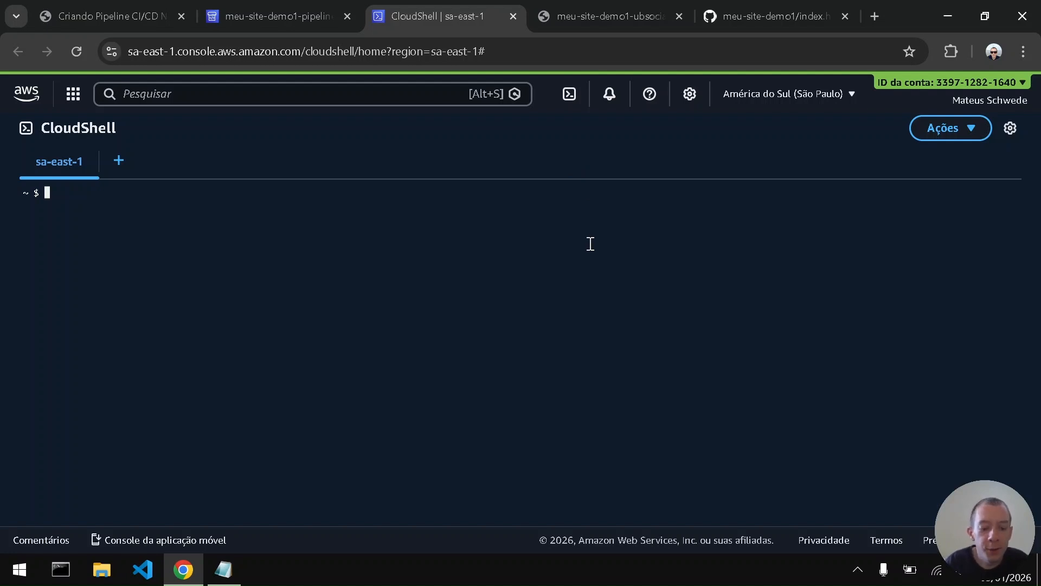
key("ctrl+v")
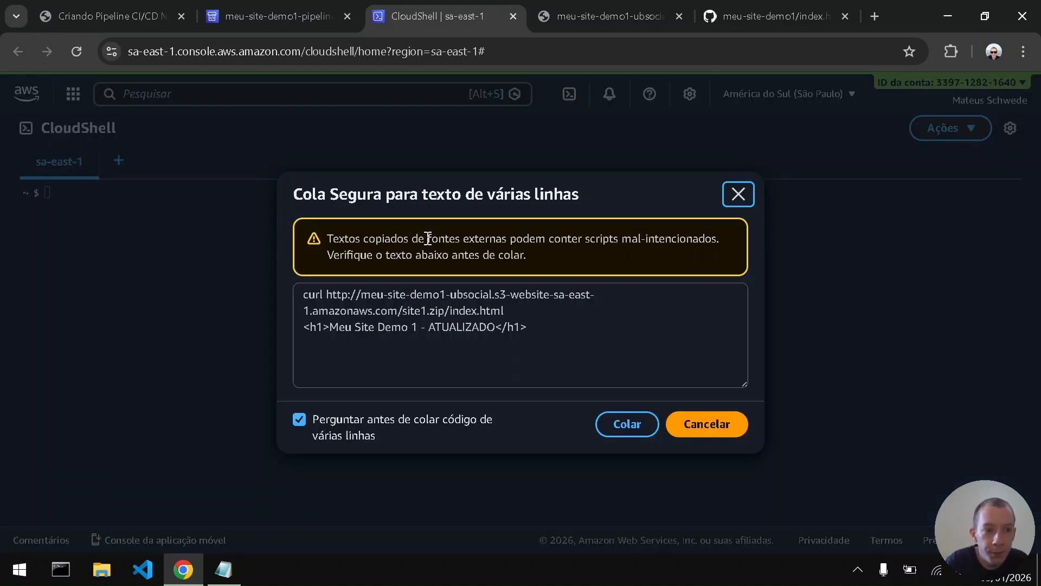
left_click(705, 428)
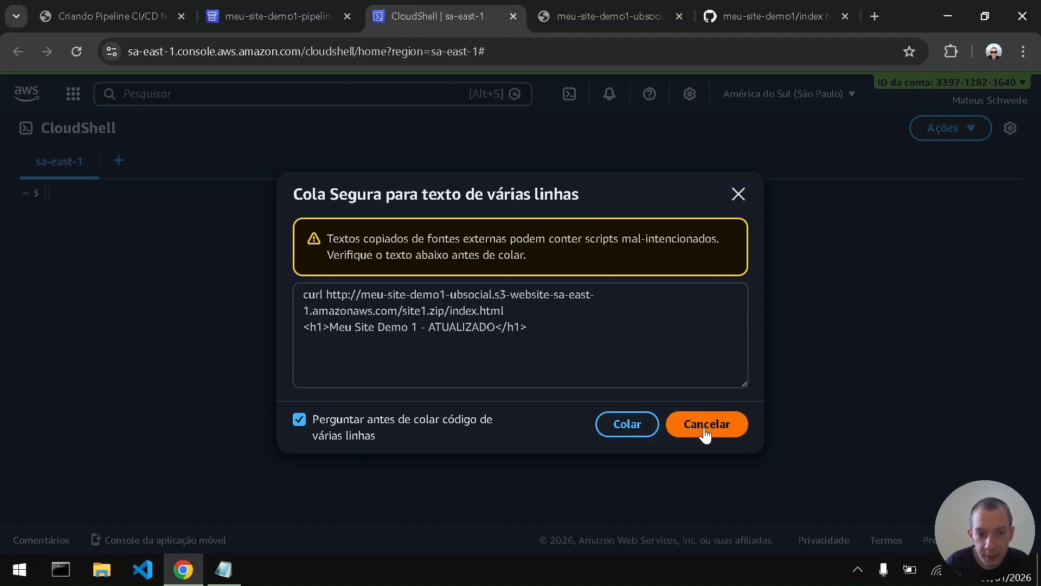
- Switch to Notepad holding the copied terminal text and copy only its curl command line
key("alt+Tab")
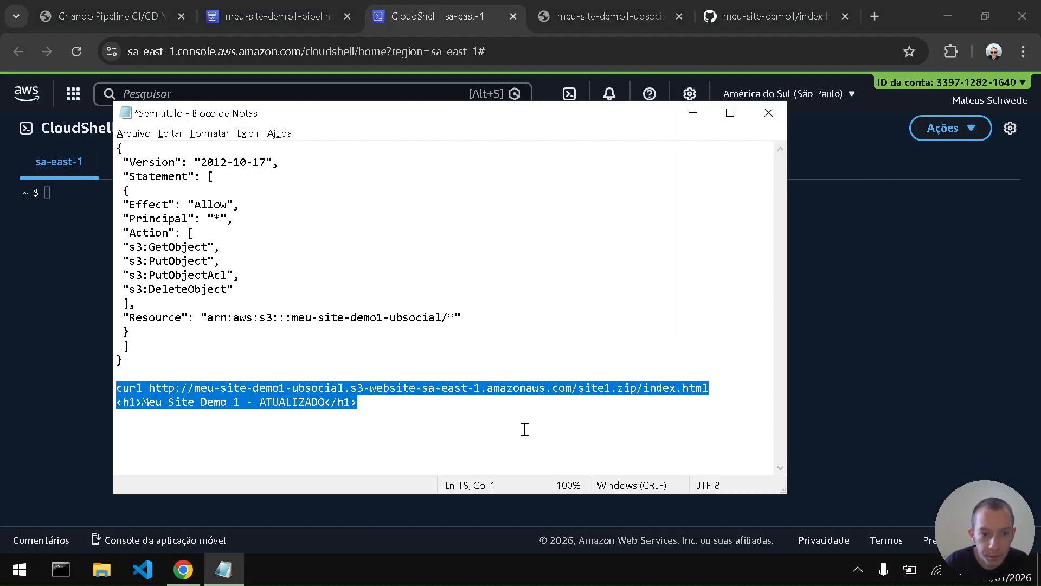
key("Left")
key("Down")
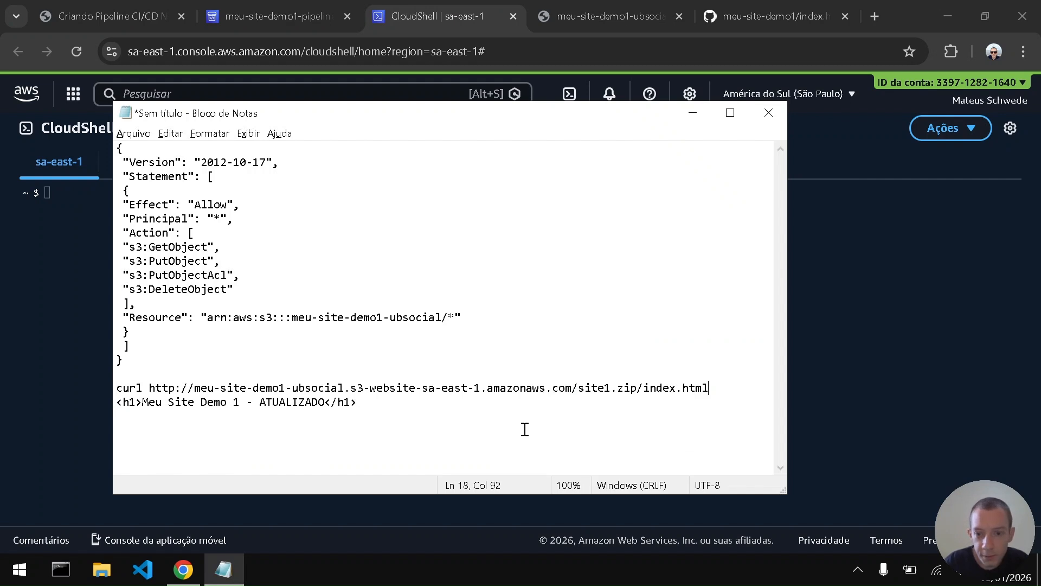
key("shift+Up")
key("ctrl+c")
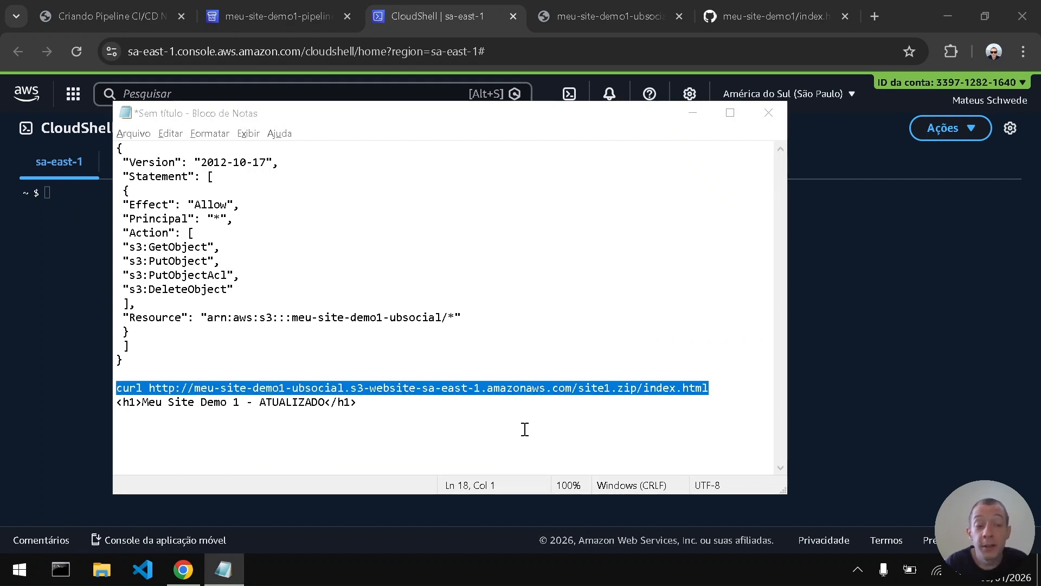
- Run the copied curl command for site1.zip/index.html in CloudShell and check the returned heading
key("alt+Tab")
key("ctrl+v")
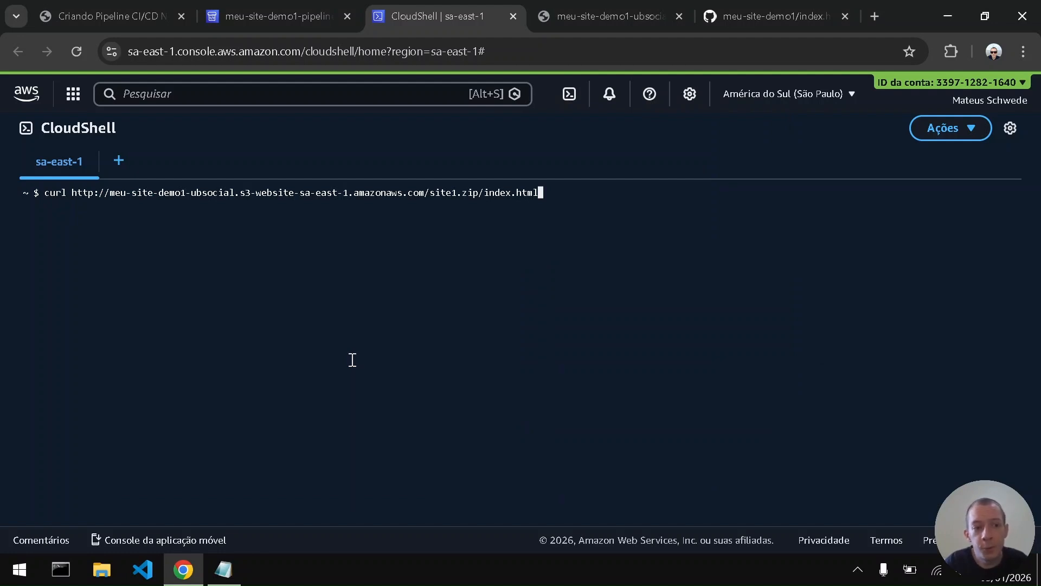
key("Return")
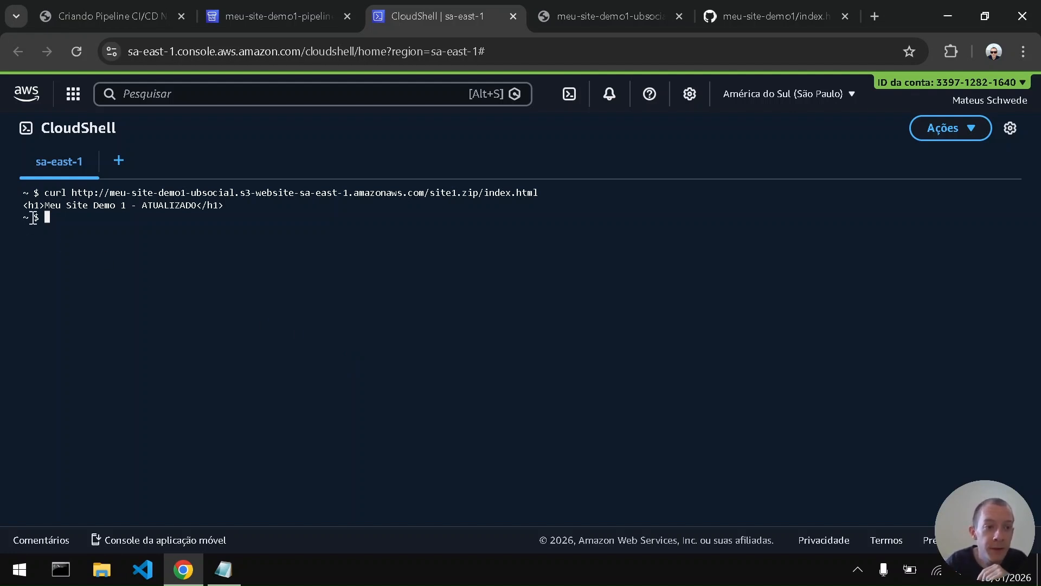
left_click_drag(23, 205, 229, 205)
left_click(229, 206)
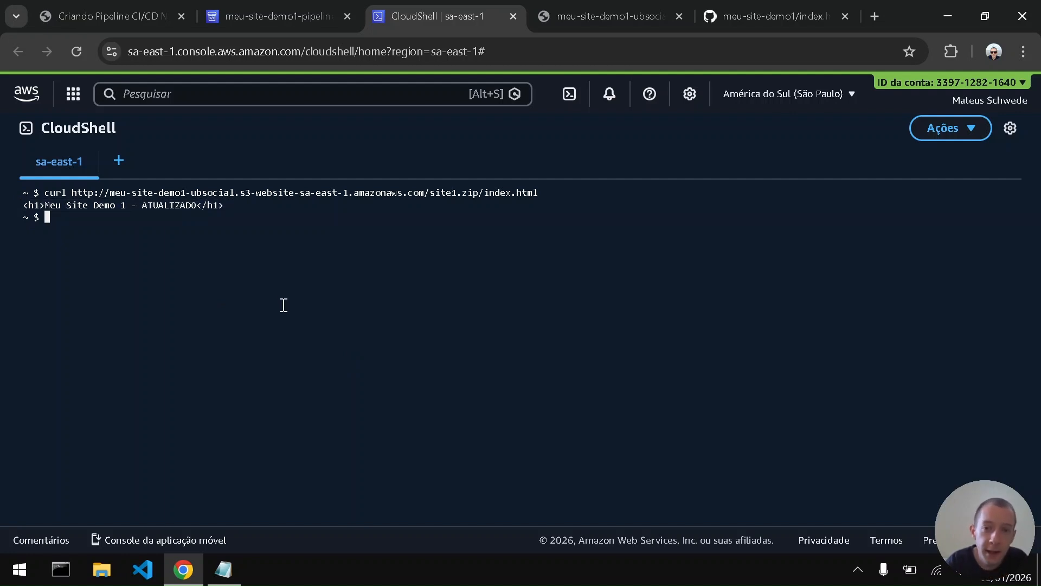